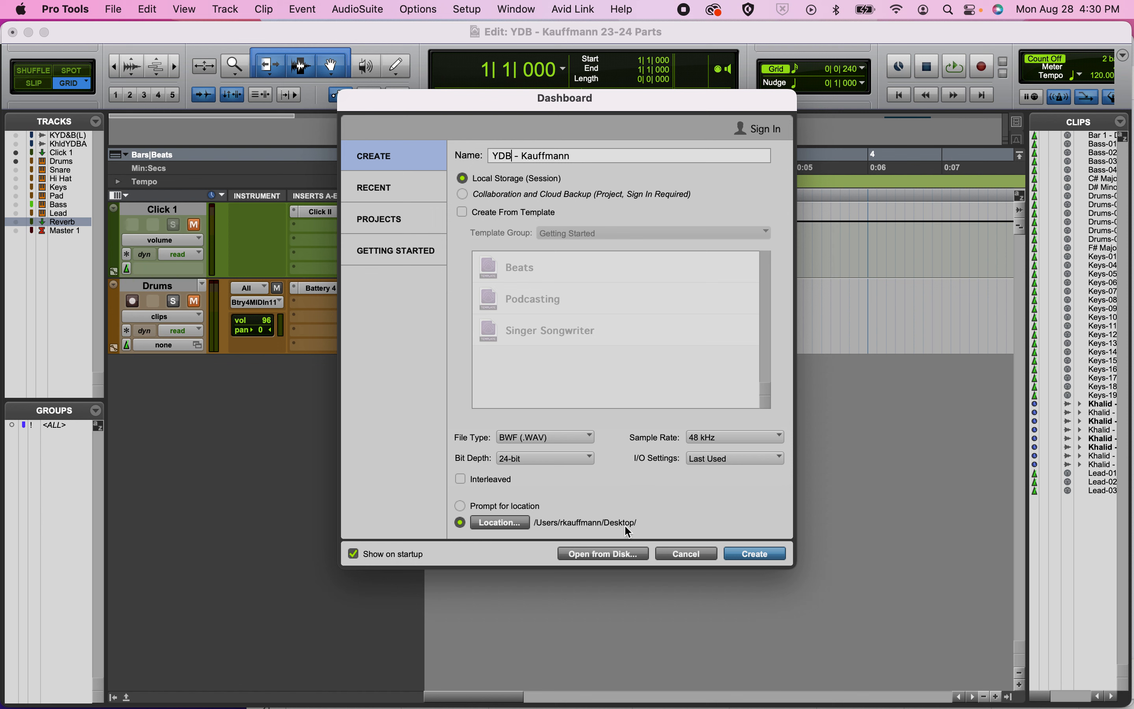
Try to create a new 24-bit, 48 kHz BWF session in local storage, cancelling at the save prompt.
left_click(758, 555)
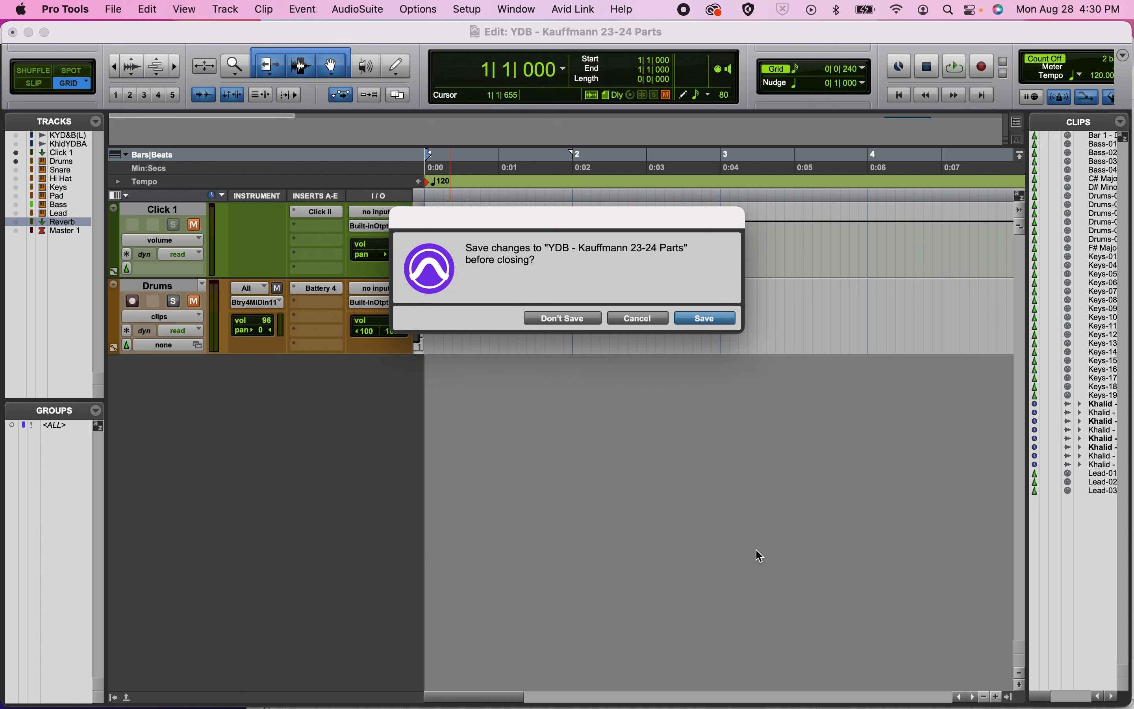
left_click(641, 319)
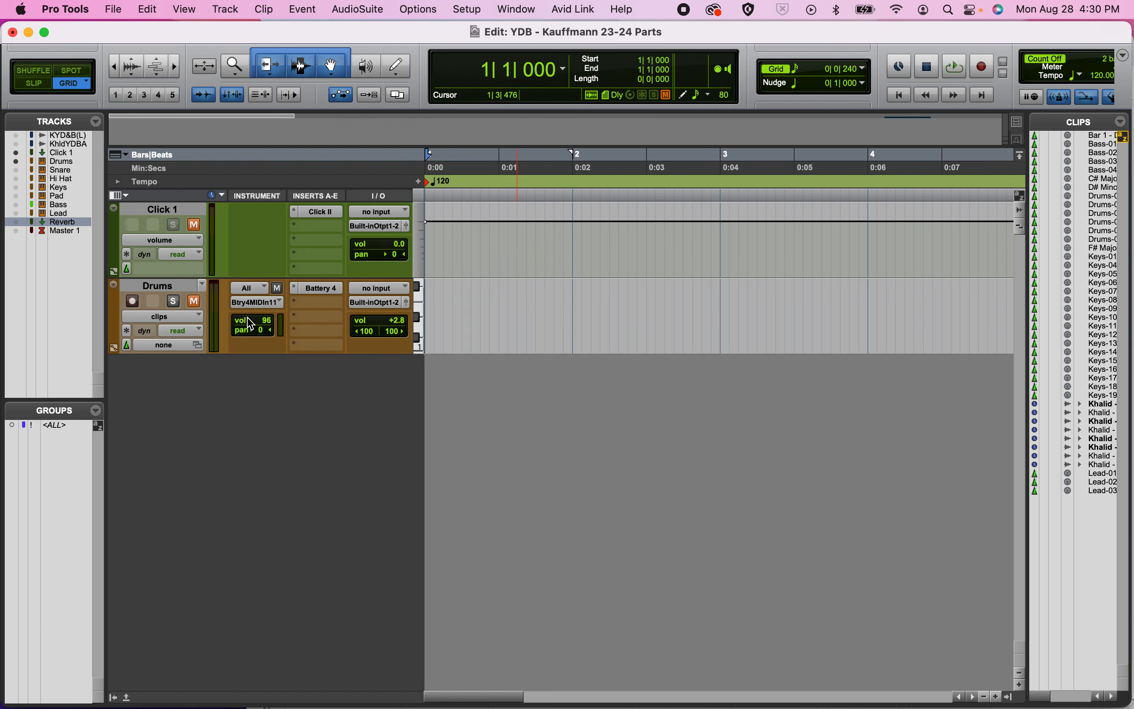
Hide the Click 1 and Drums tracks from the Edit window.
left_click(150, 213)
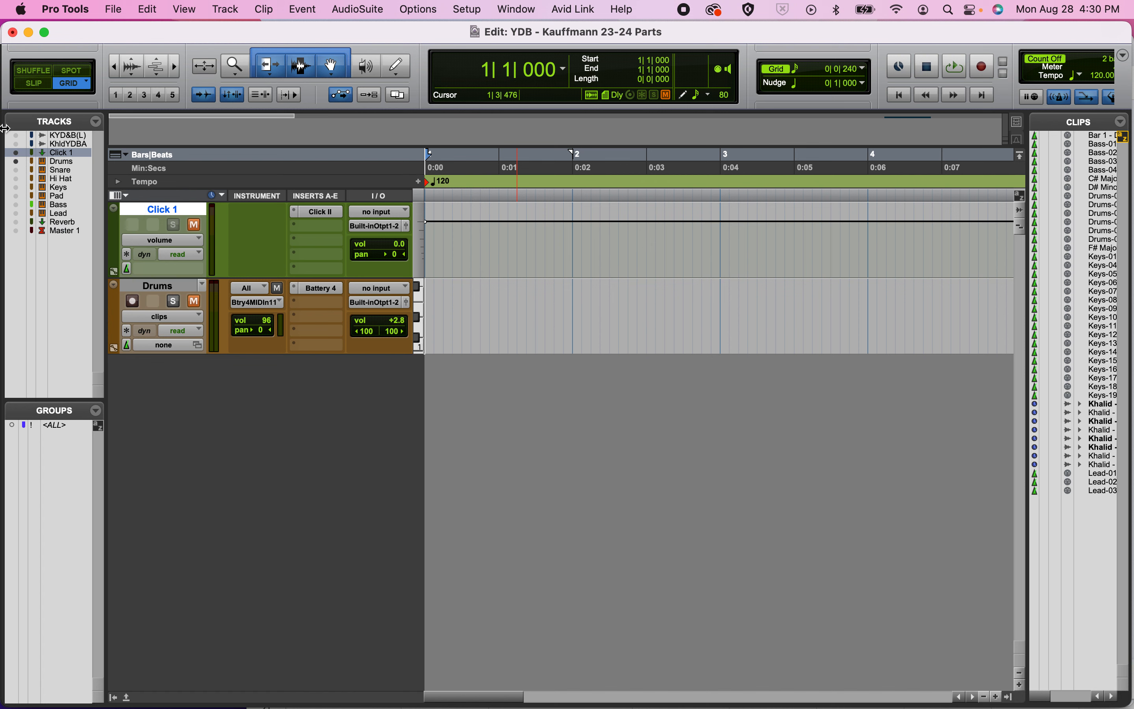
left_click(17, 153)
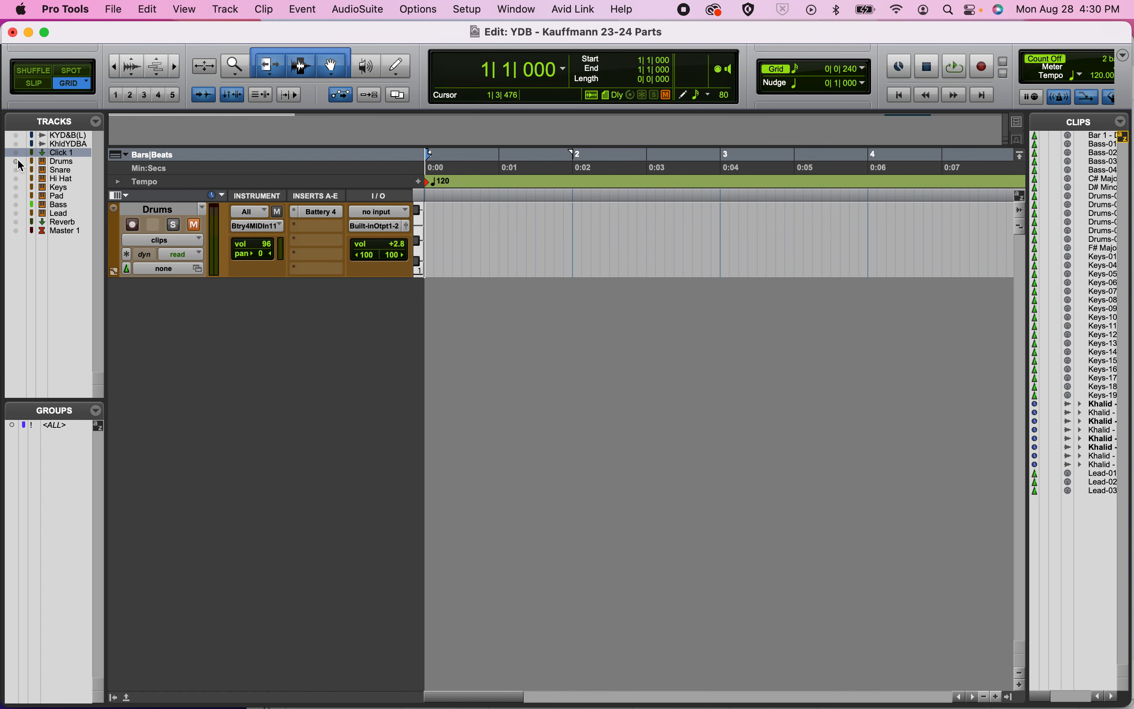
left_click(17, 162)
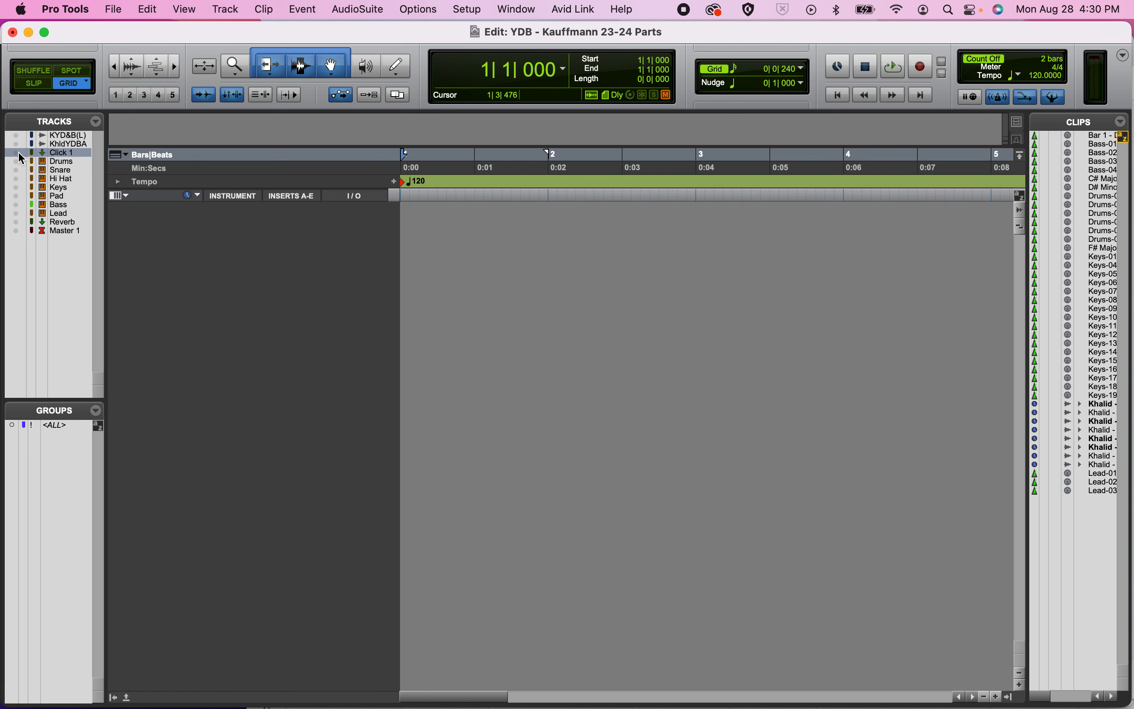
Show the Click 1 track in the Edit window and unmute it.
left_click(209, 8)
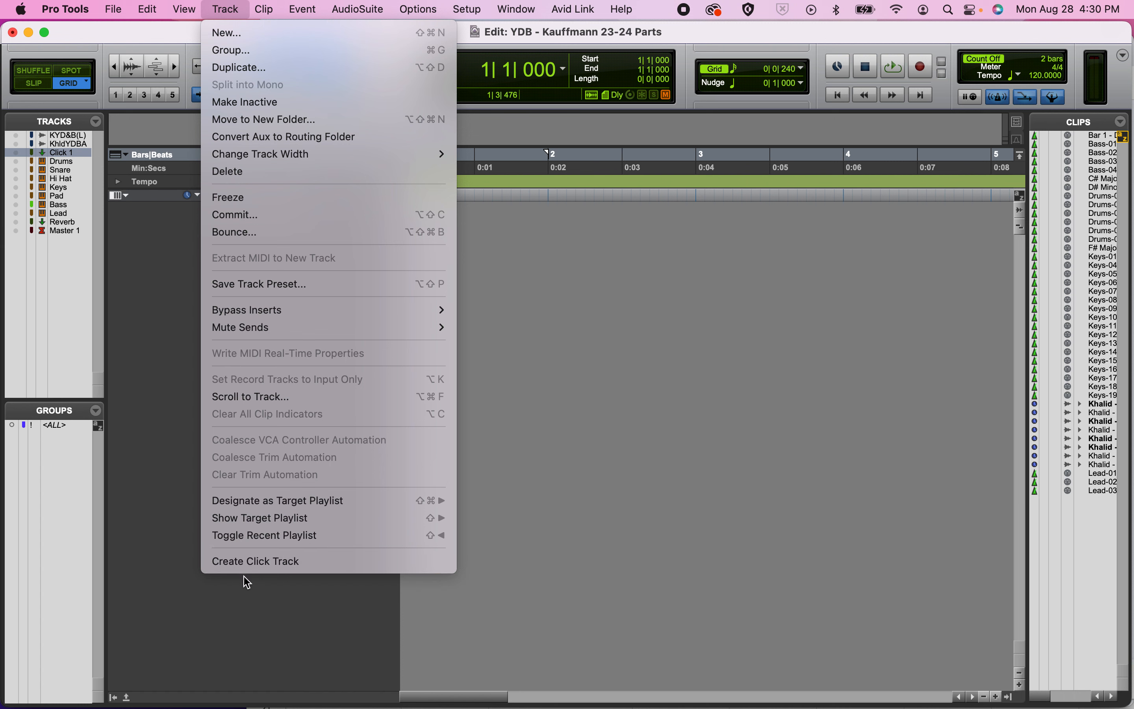
left_click(147, 459)
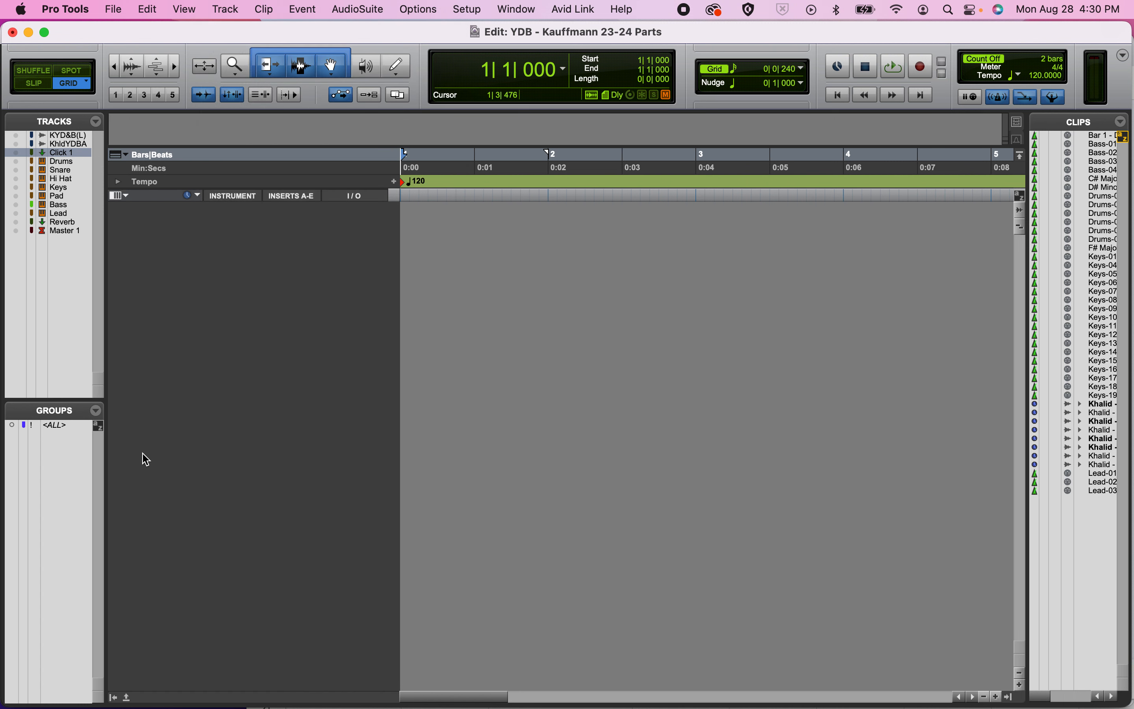
left_click(15, 152)
left_click(196, 226)
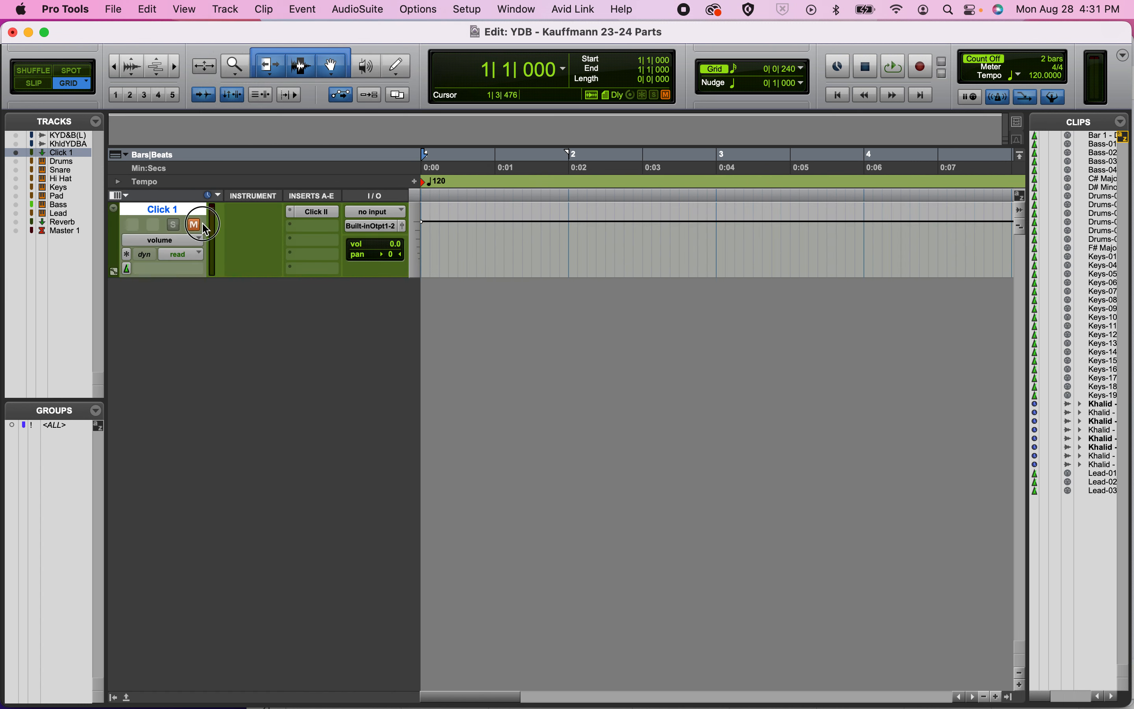
left_click(195, 226)
Play the session from the start twice to listen to the click track, stopping playback each time.
key("space")
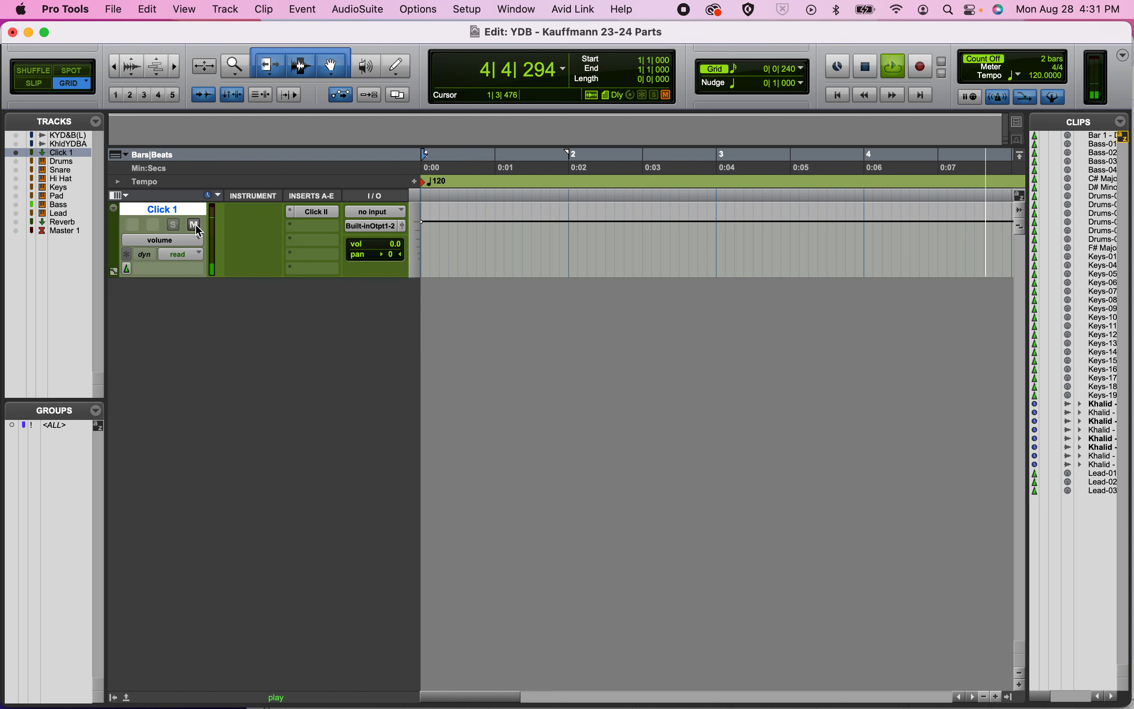
key("space")
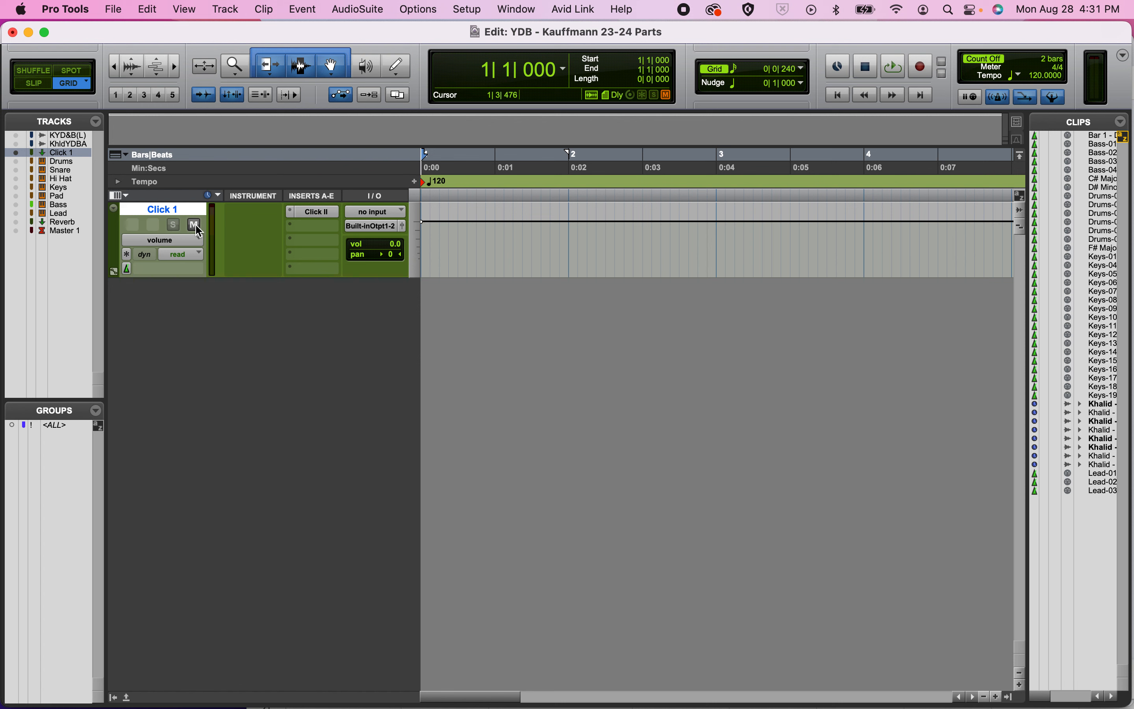
key("space")
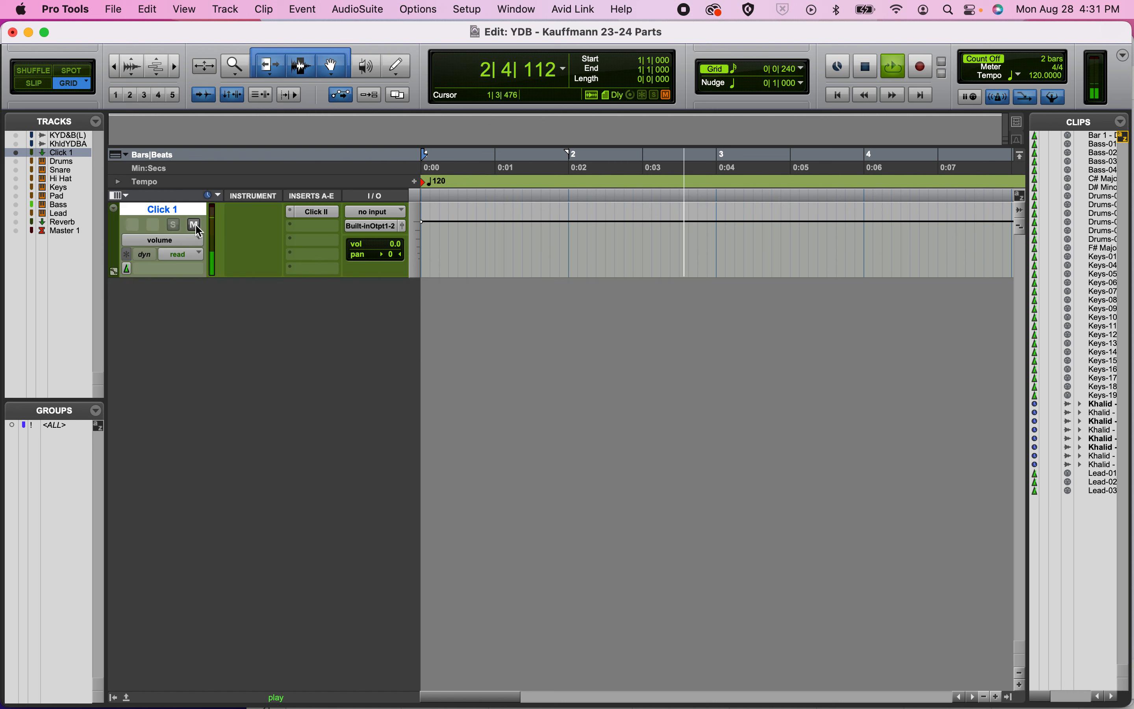
key("space")
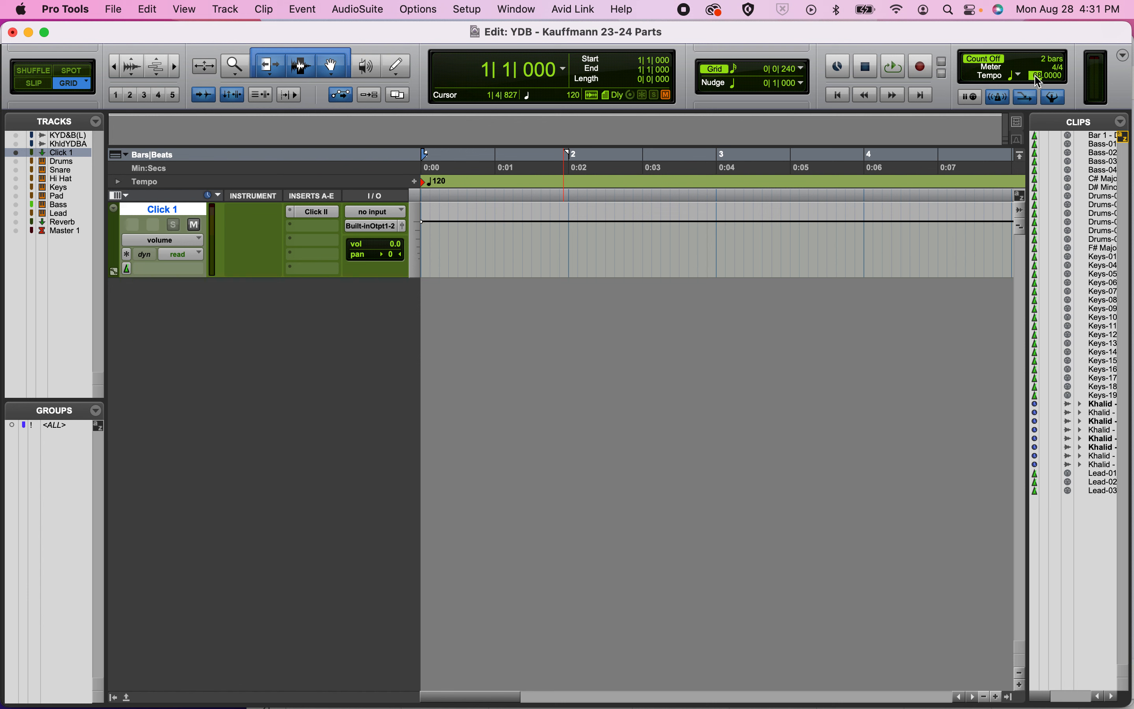
Set the session tempo to 68.5 BPM and play the click briefly to check it.
key("period")
key("Return")
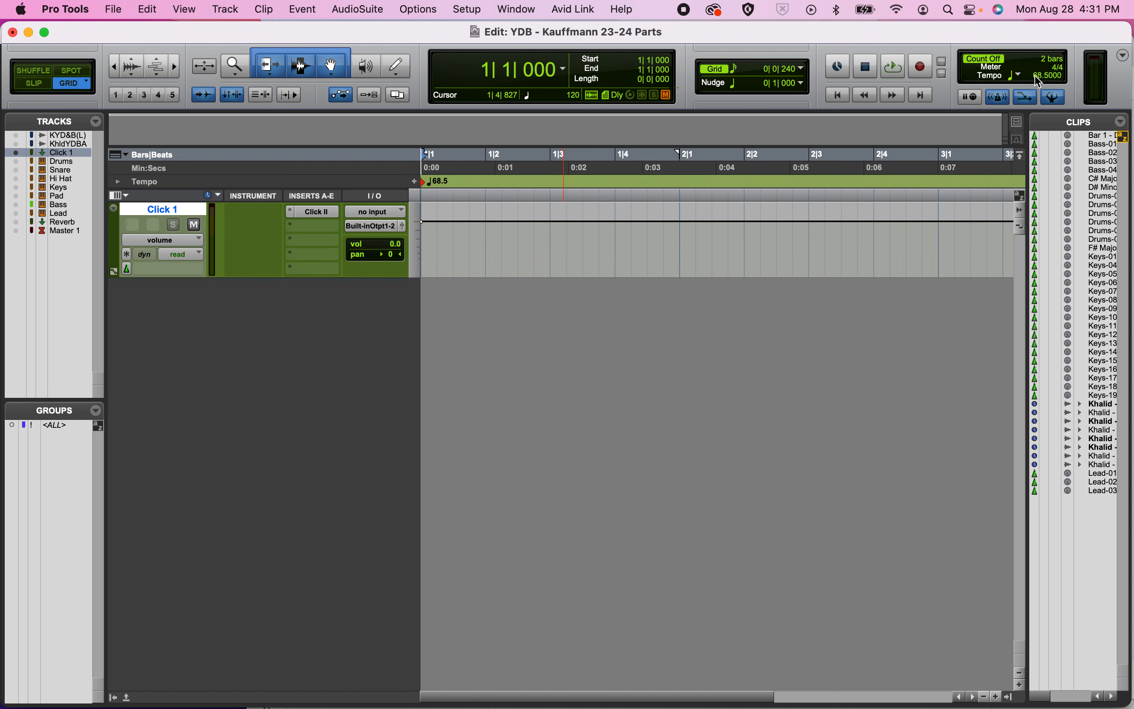
key("space")
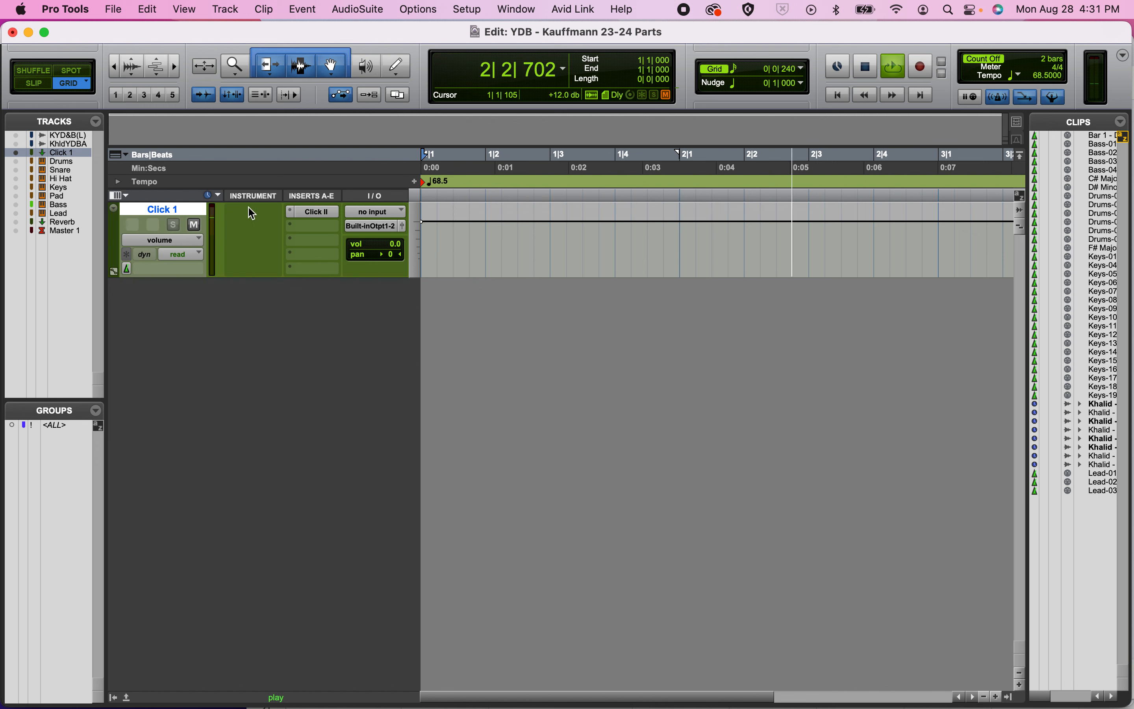
key("space")
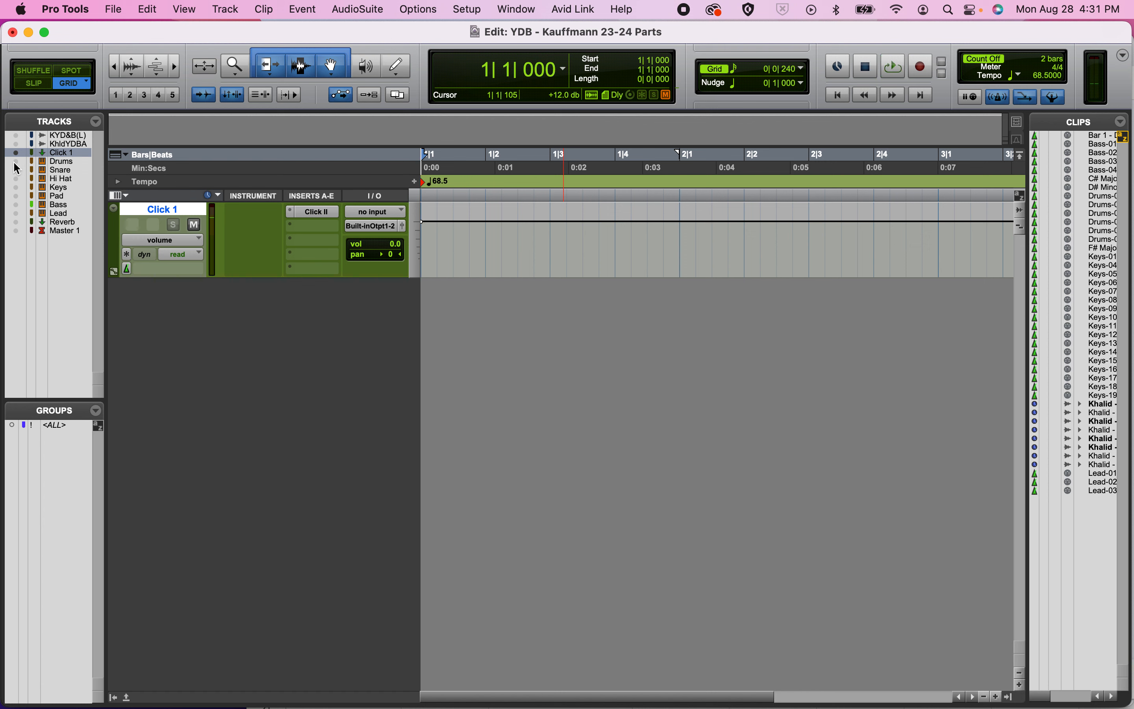
Create one new stereo instrument track in ticks, named Drums 2.
left_click(233, 8)
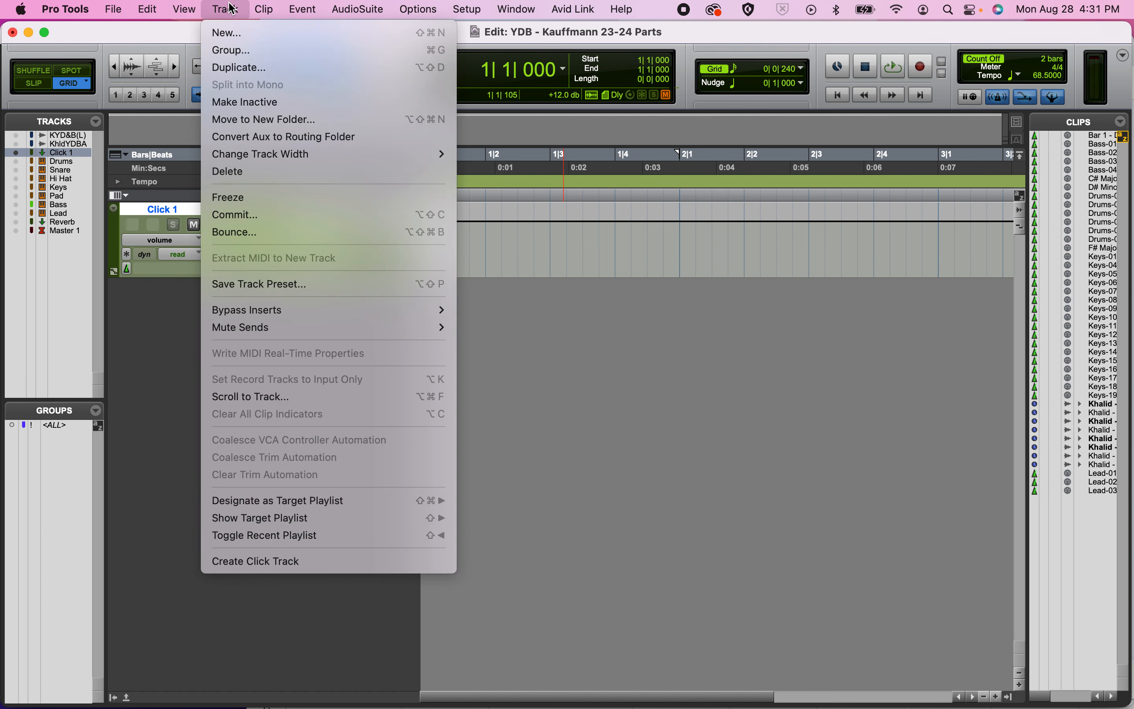
left_click(231, 30)
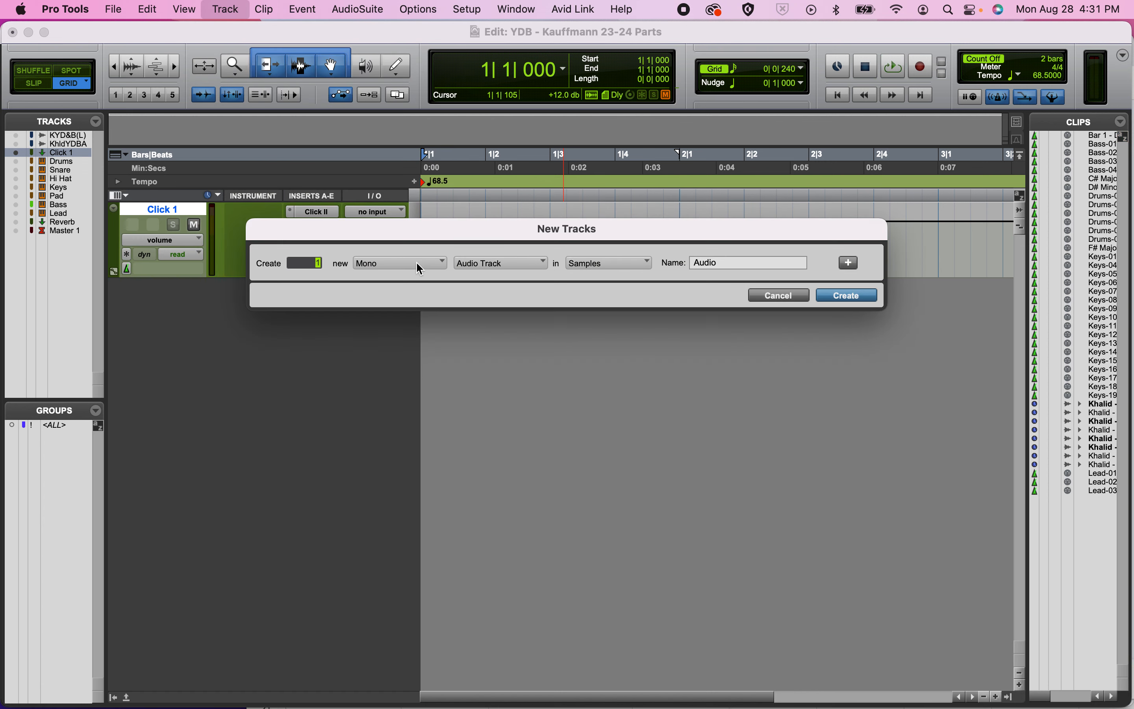
left_click(421, 268)
left_click(419, 280)
left_click(491, 271)
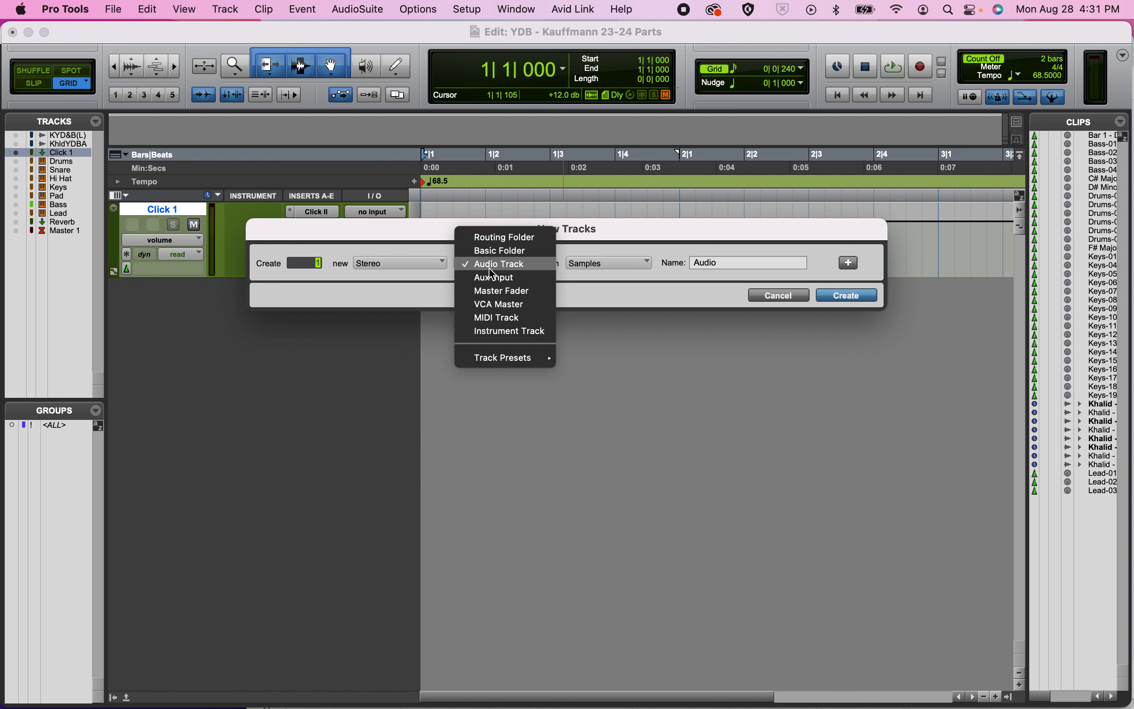
left_click(505, 333)
left_click(739, 261)
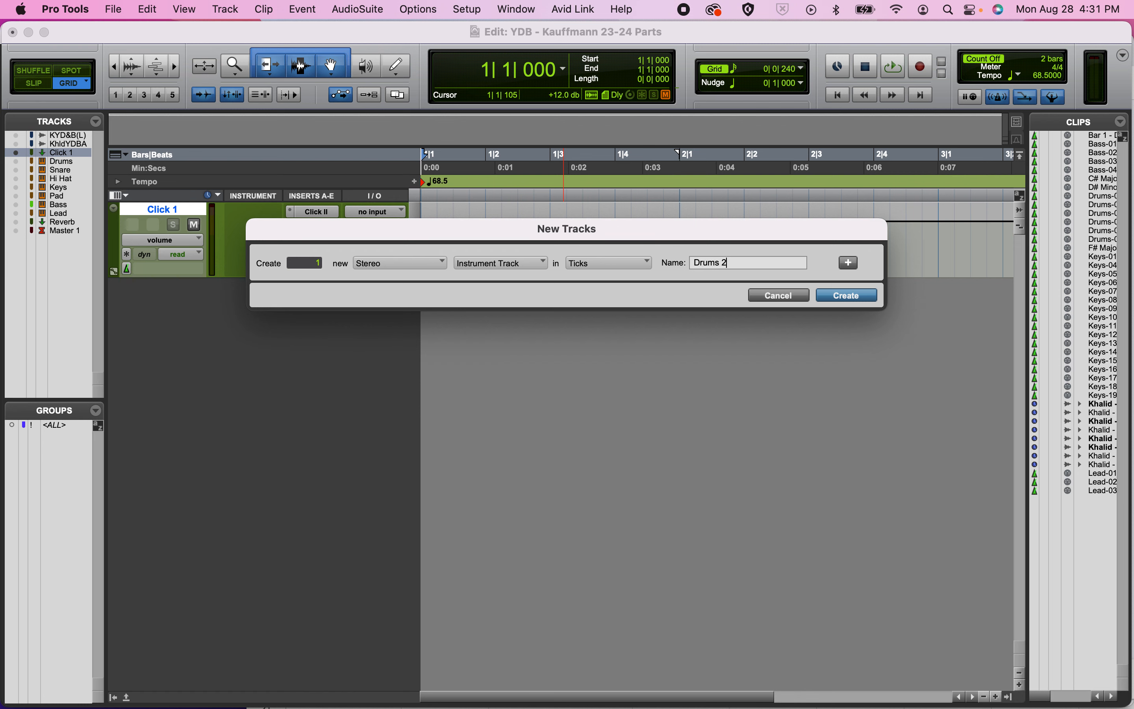
key("Return")
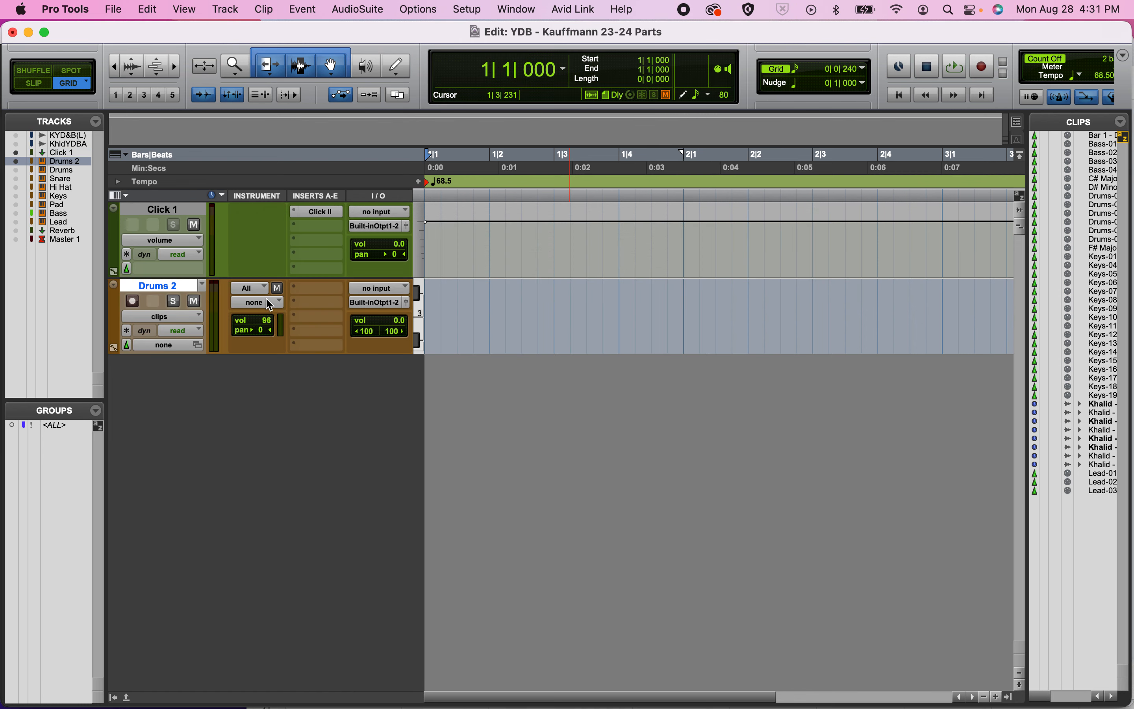
Insert the multichannel instrument plug-in Battery 4 (stereo) on the first insert slot of the Drums 2 track.
left_click(322, 294)
mouse_move(498, 426)
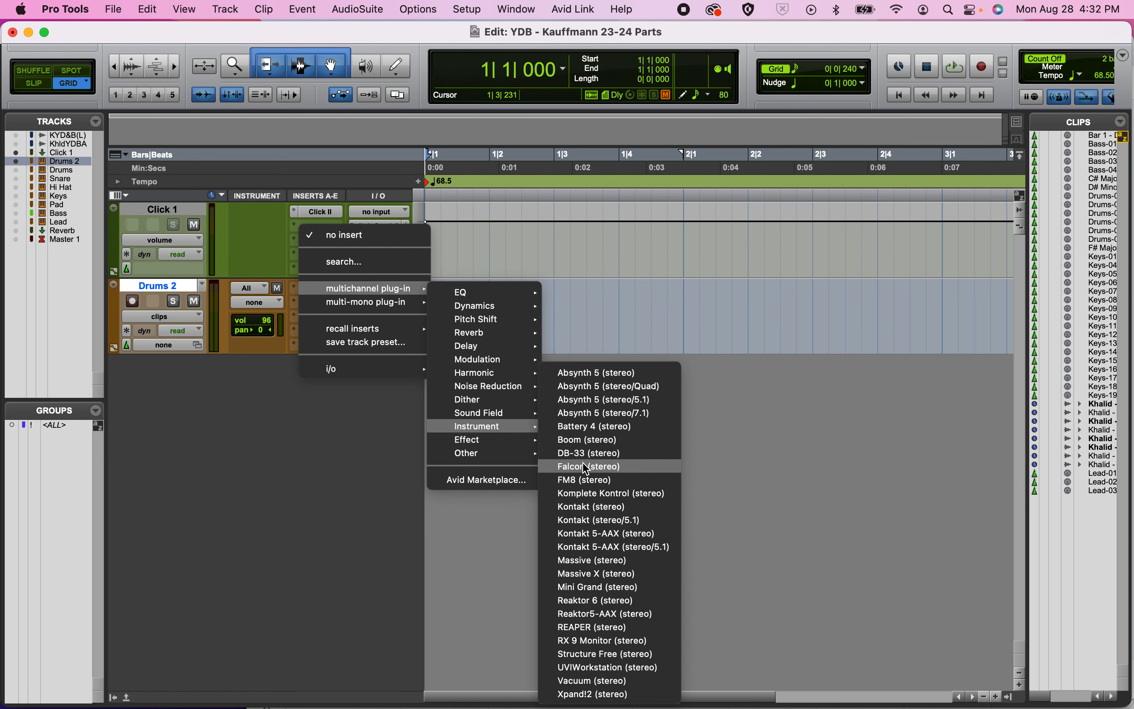
left_click(579, 425)
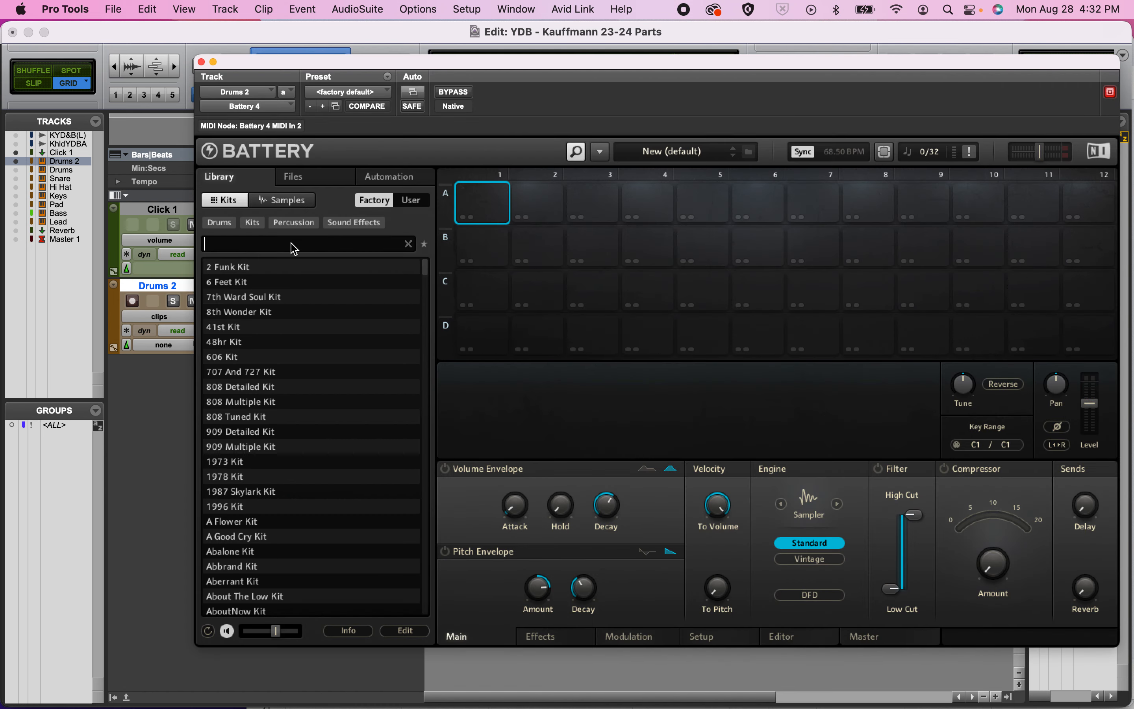
Search the Battery kit library for "tha" and load Tha Realest Kit.
left_click(290, 243)
type("tha")
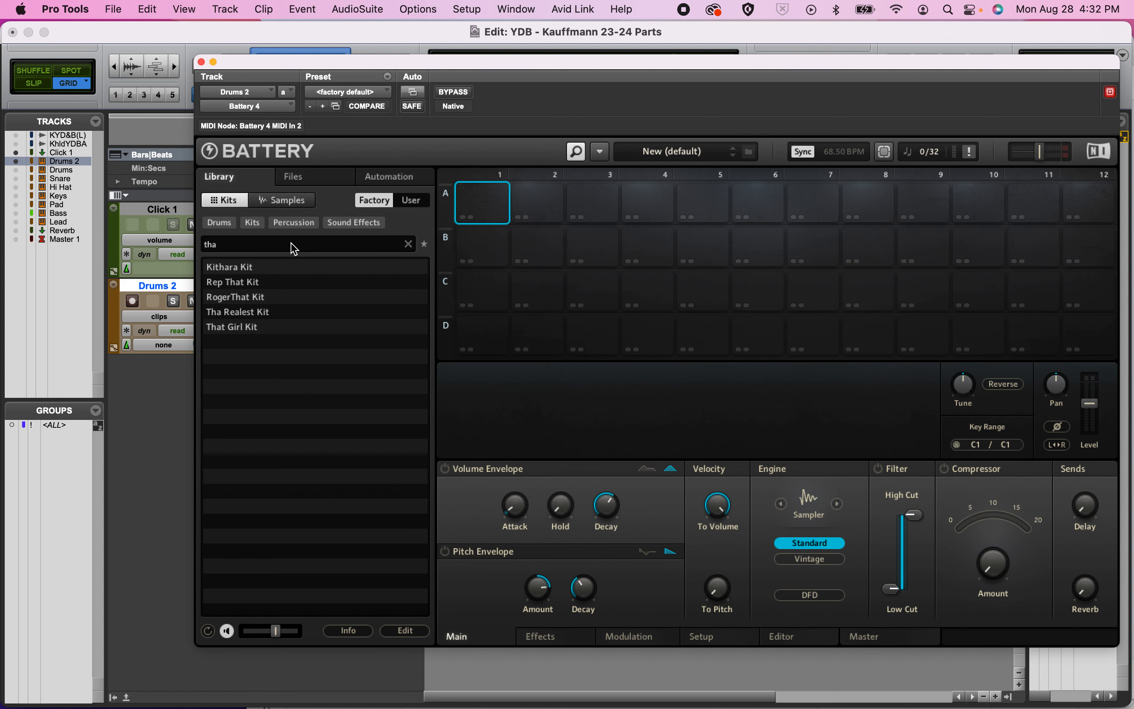
double_click(274, 313)
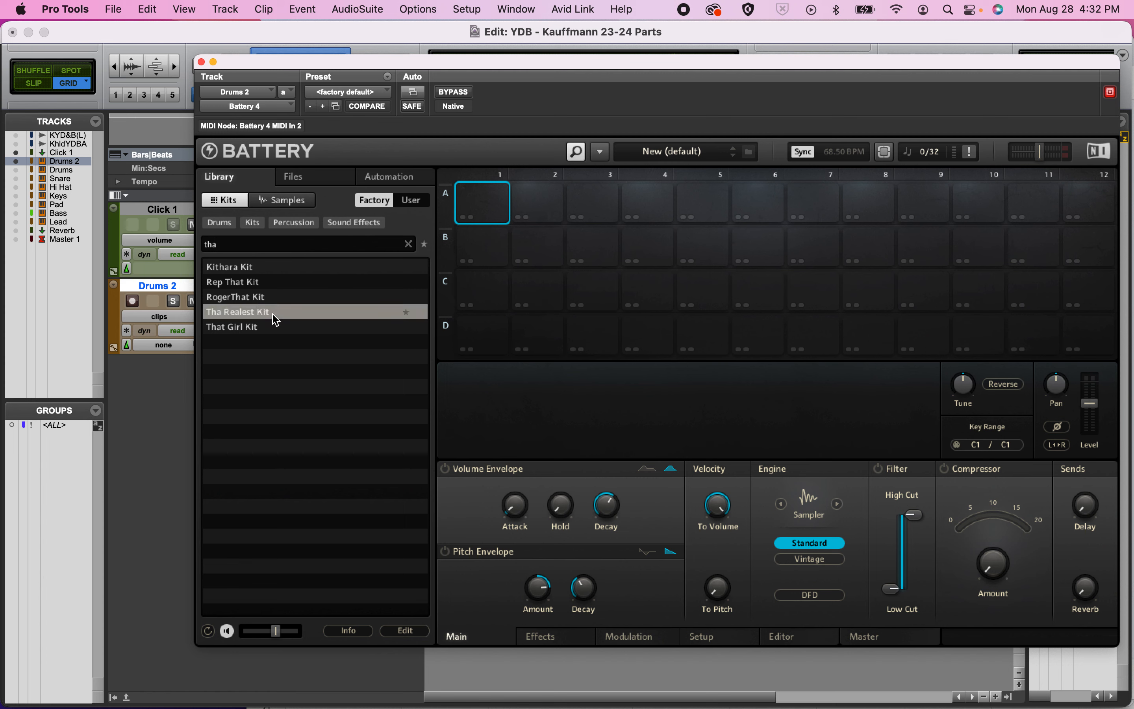
Audition the kit's Kick 1, Kick 2, Kick 3 and Snare 1 cells to compare their sounds.
left_click(489, 201)
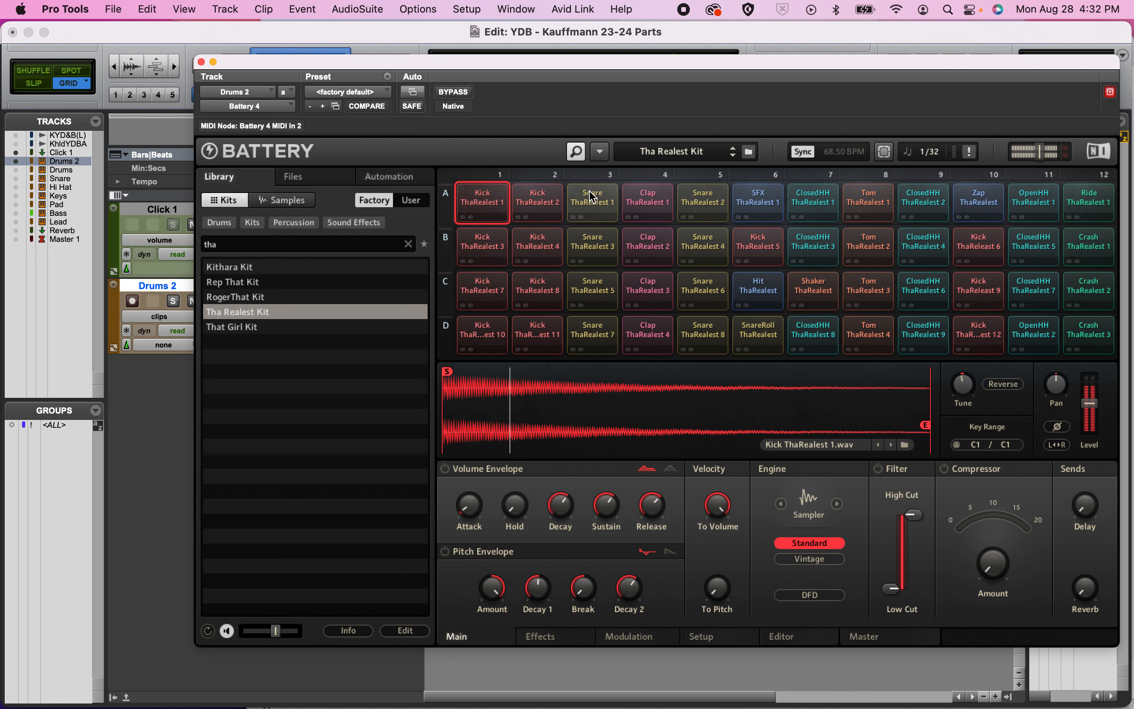
left_click(591, 202)
left_click(539, 202)
left_click(493, 202)
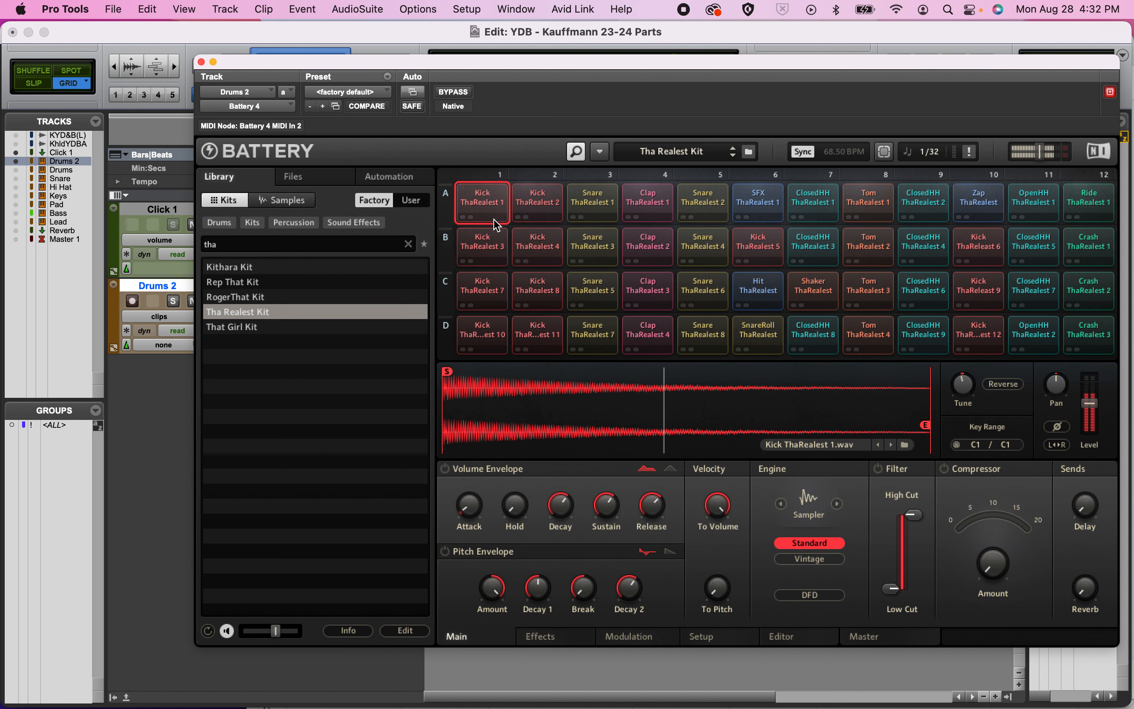
left_click(491, 247)
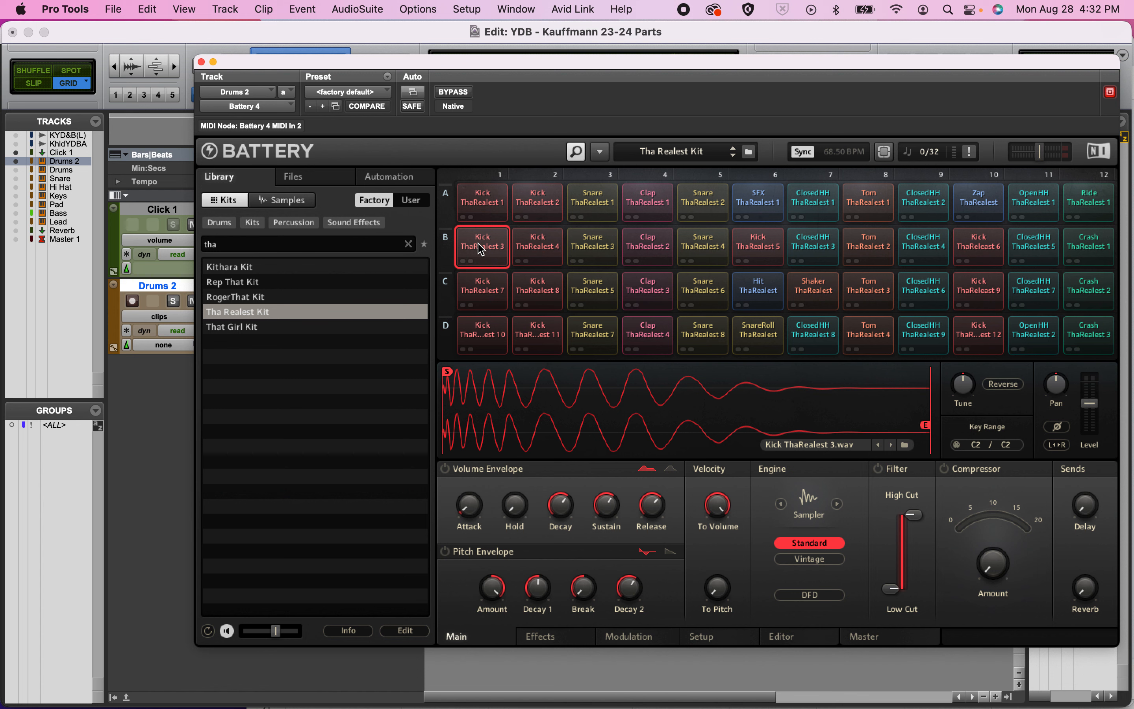
left_click(490, 252)
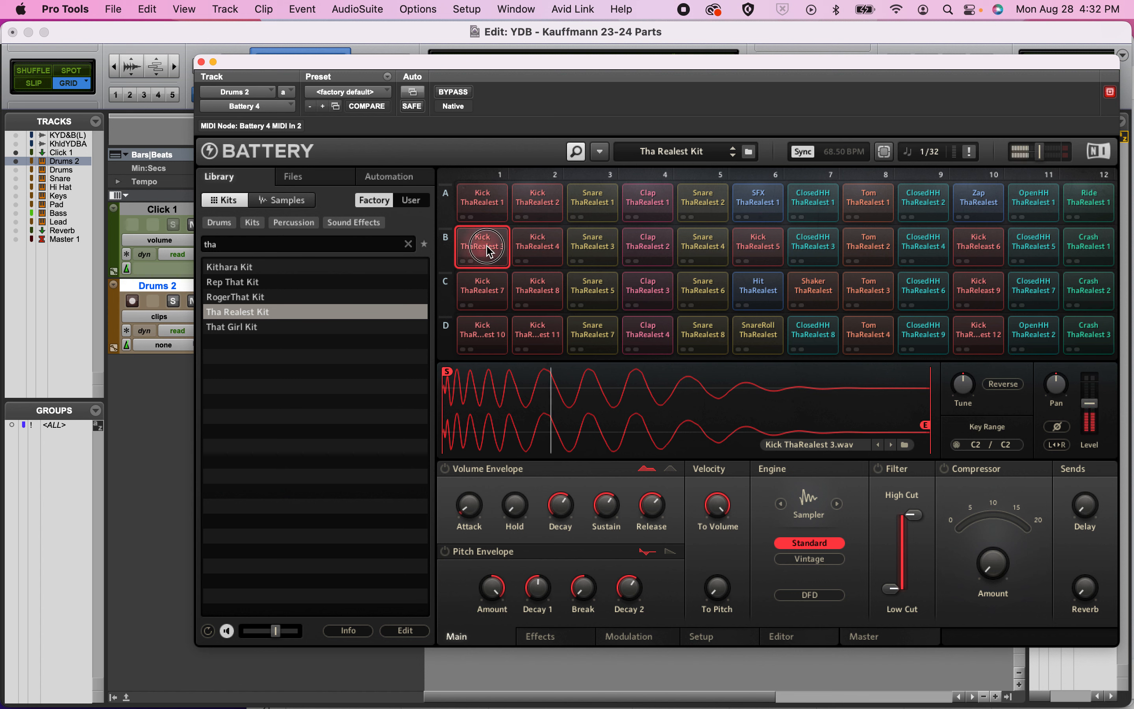
Swap Kick ThaRealest 3 from cell B1 with the kick in cell A1, and audition both cells.
left_click_drag(488, 251, 476, 193)
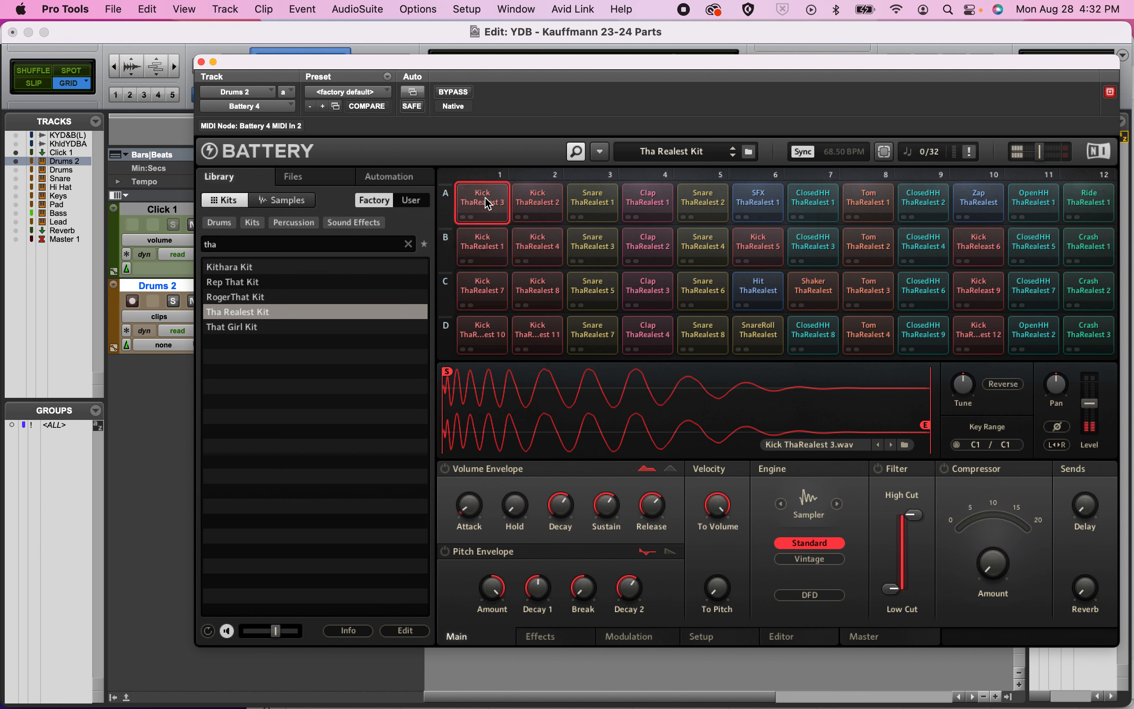
left_click(486, 254)
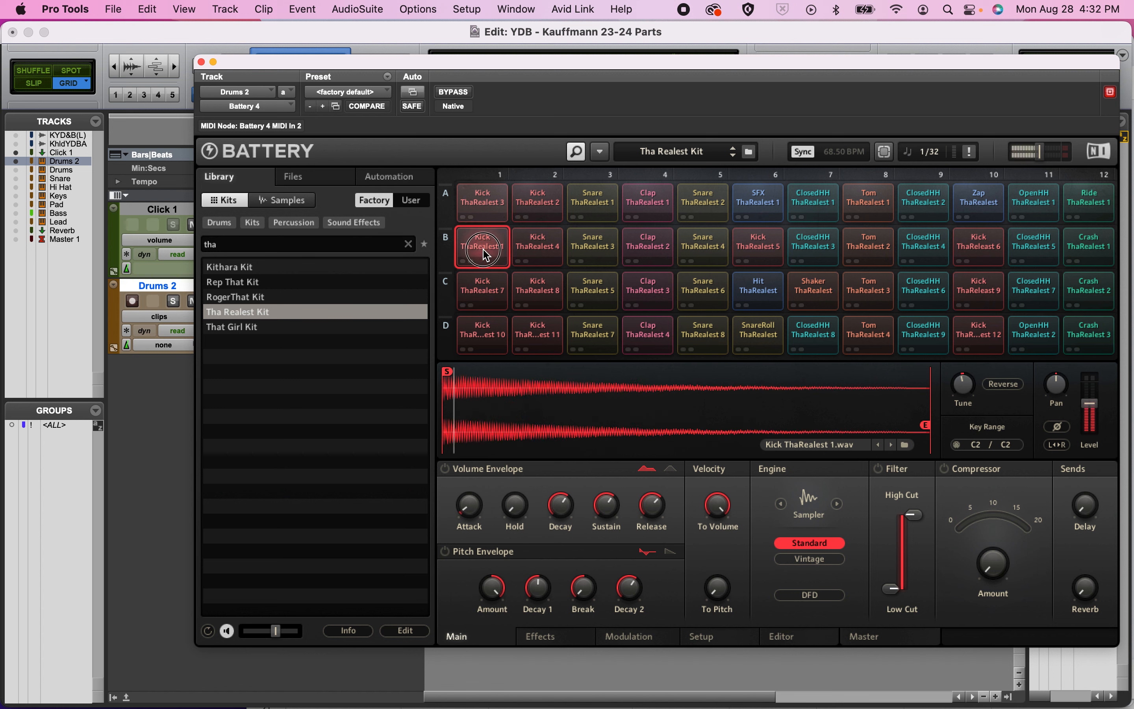
left_click(490, 216)
left_click(490, 216)
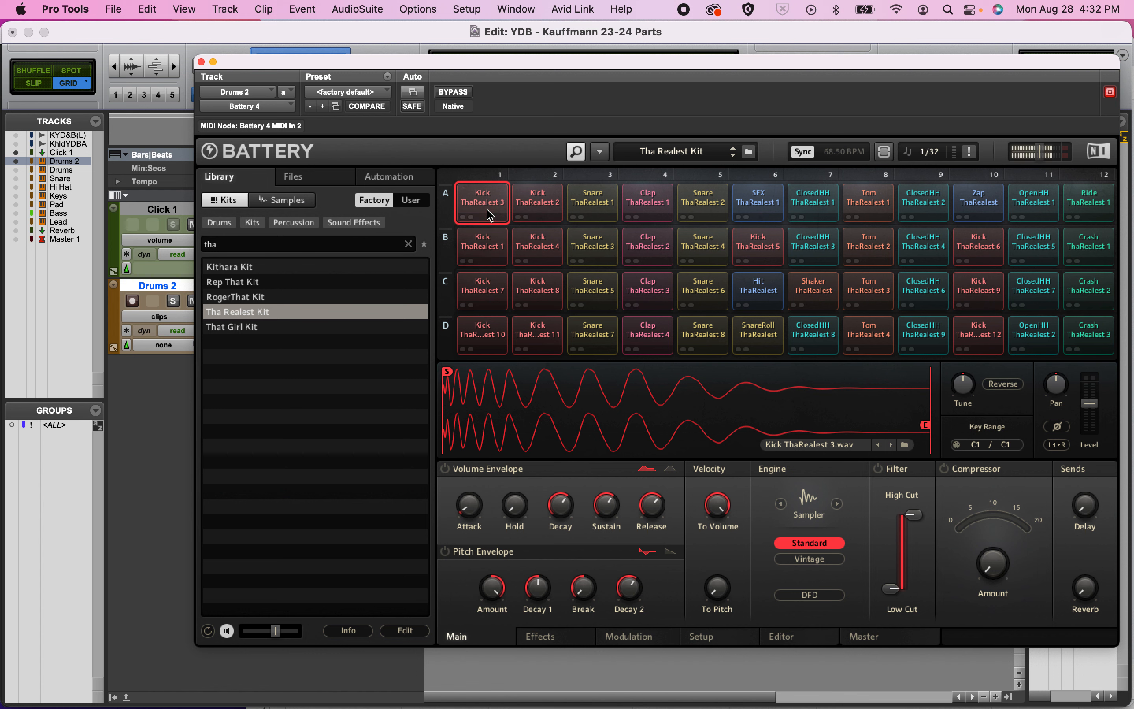
Audition the first-row Snare 1, ClosedHH 1 and ClosedHH 2 cells, plus the kick in cell A1.
left_click(592, 203)
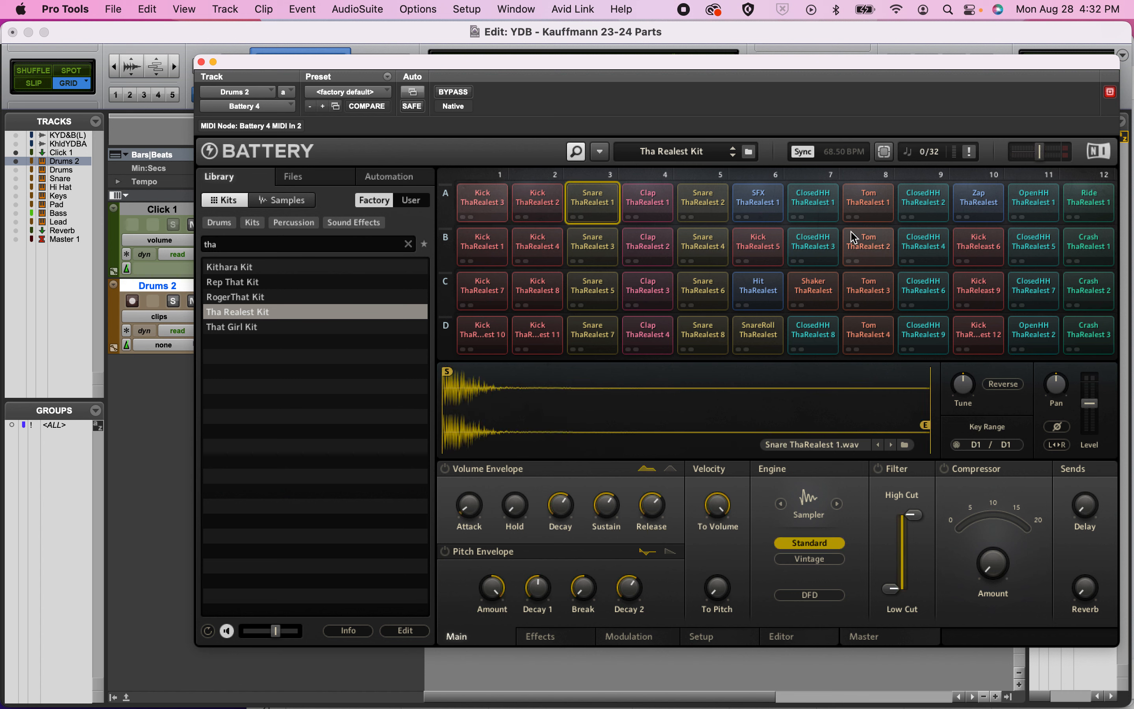
left_click(821, 203)
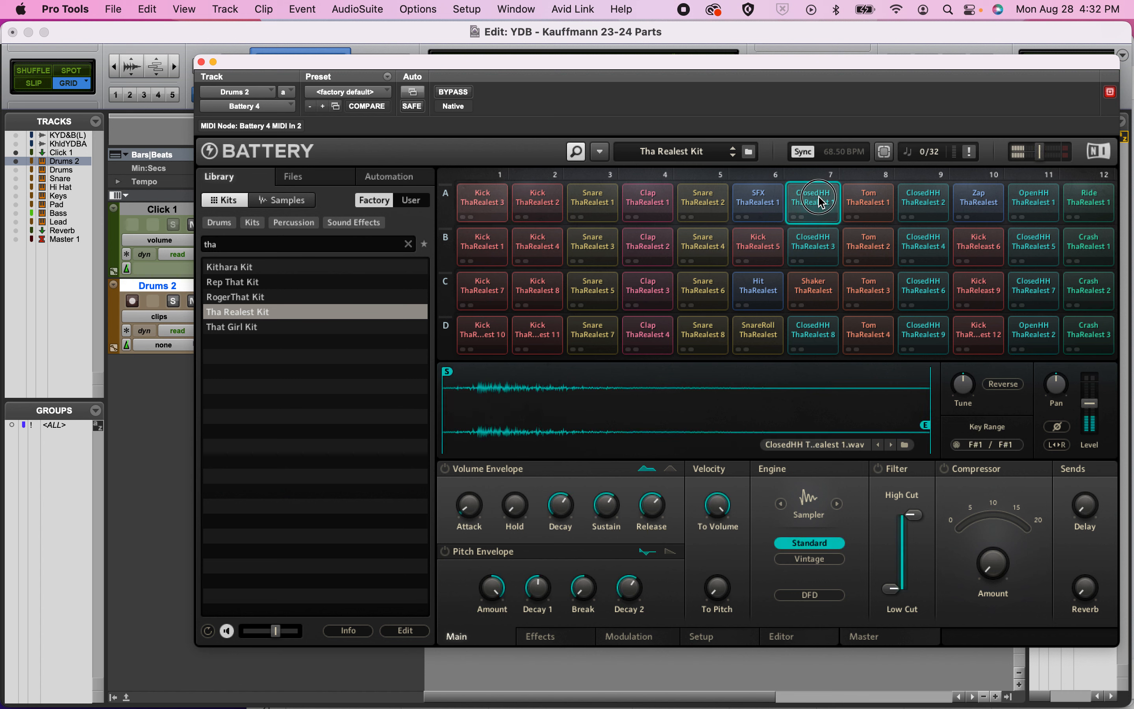
left_click(926, 204)
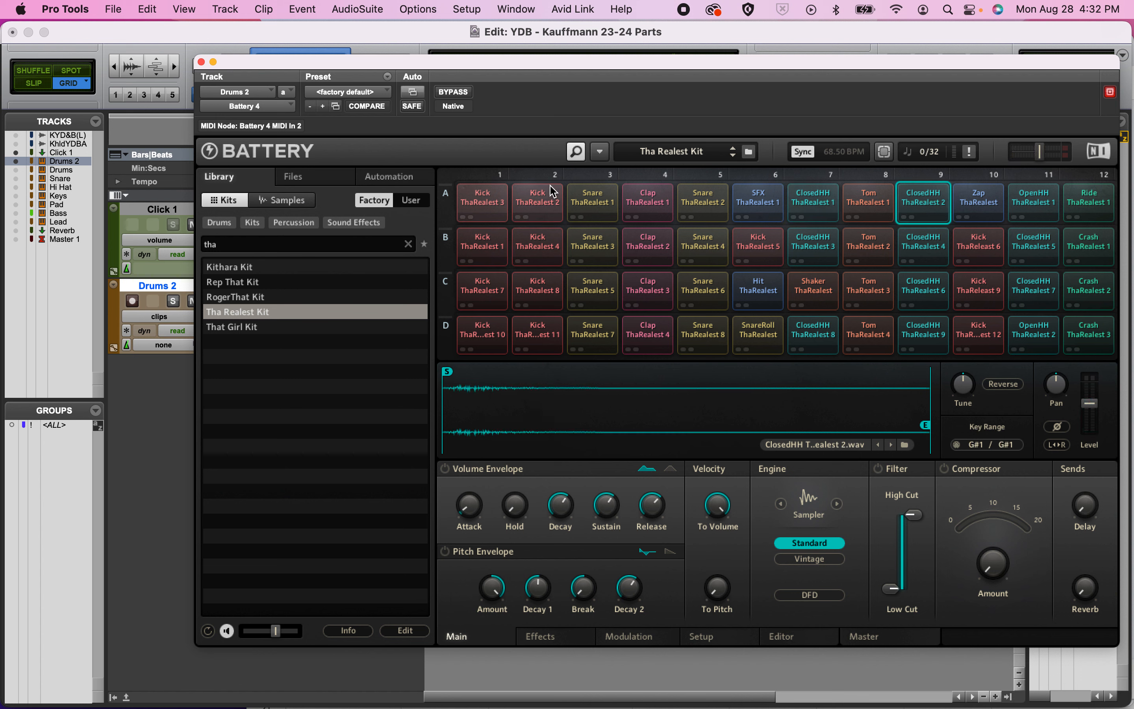
left_click(490, 194)
left_click(597, 197)
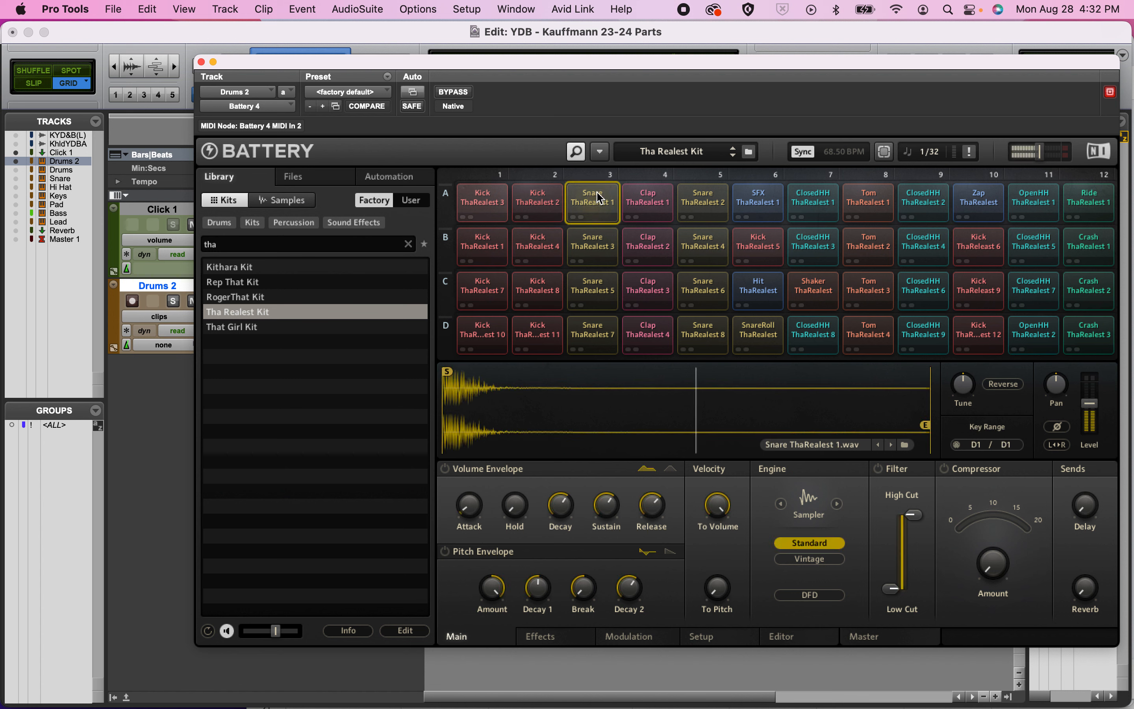
Audition the ClosedHH ThaRealest 2 cell in row A, and close the Battery 4 window.
left_click(921, 199)
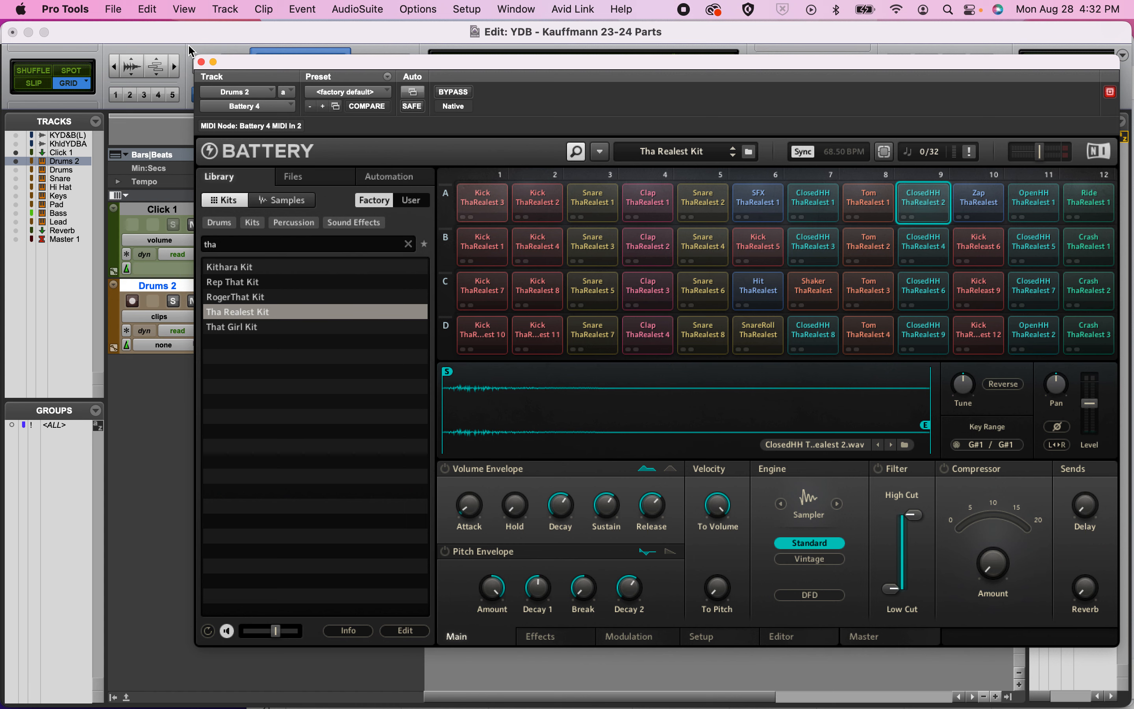
left_click(201, 62)
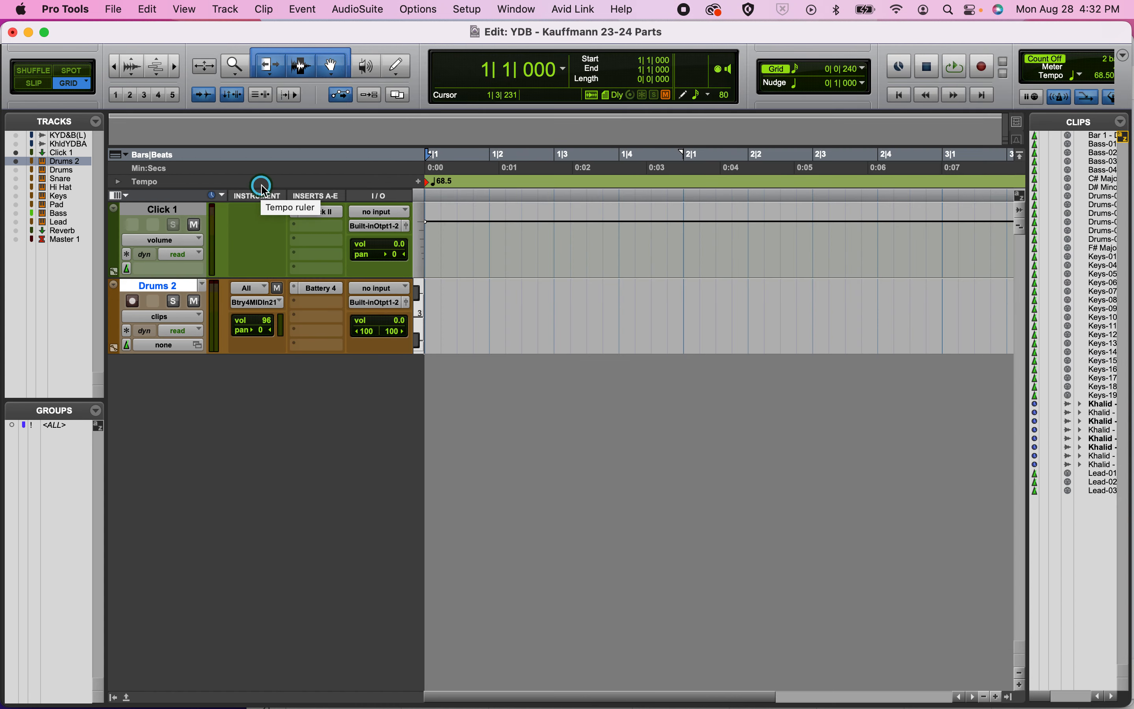
Open the MIDI Editor, make Drums 2 the track for note editing and hide the Drums track.
left_click(515, 9)
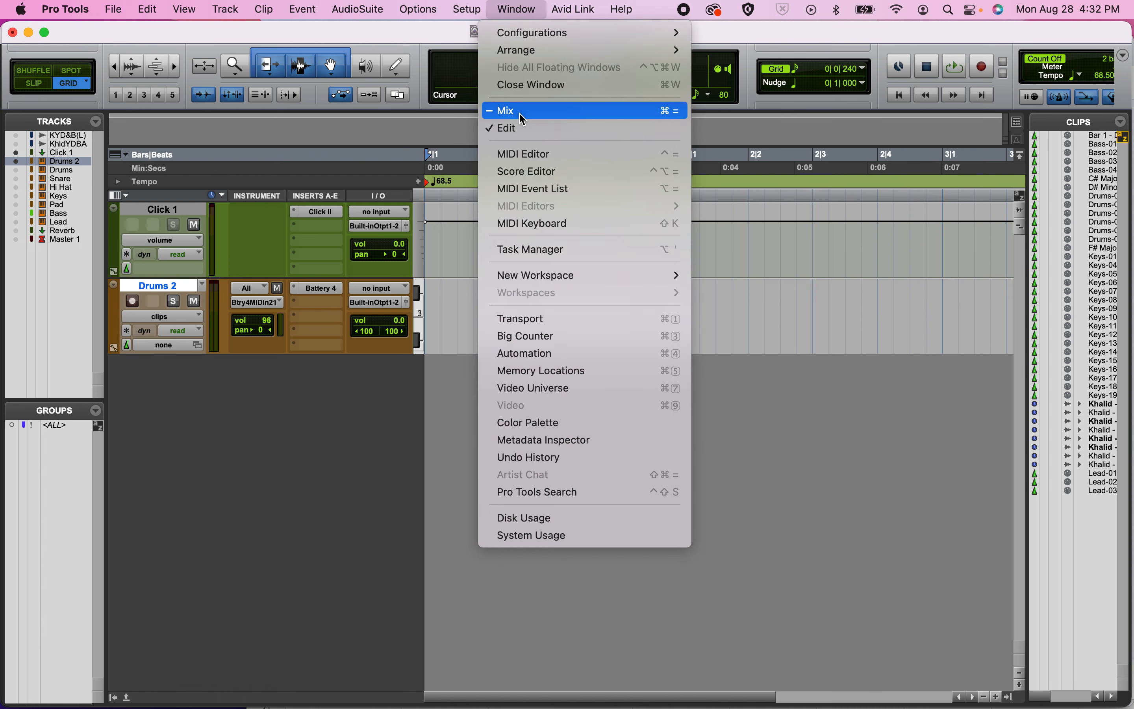
left_click(530, 153)
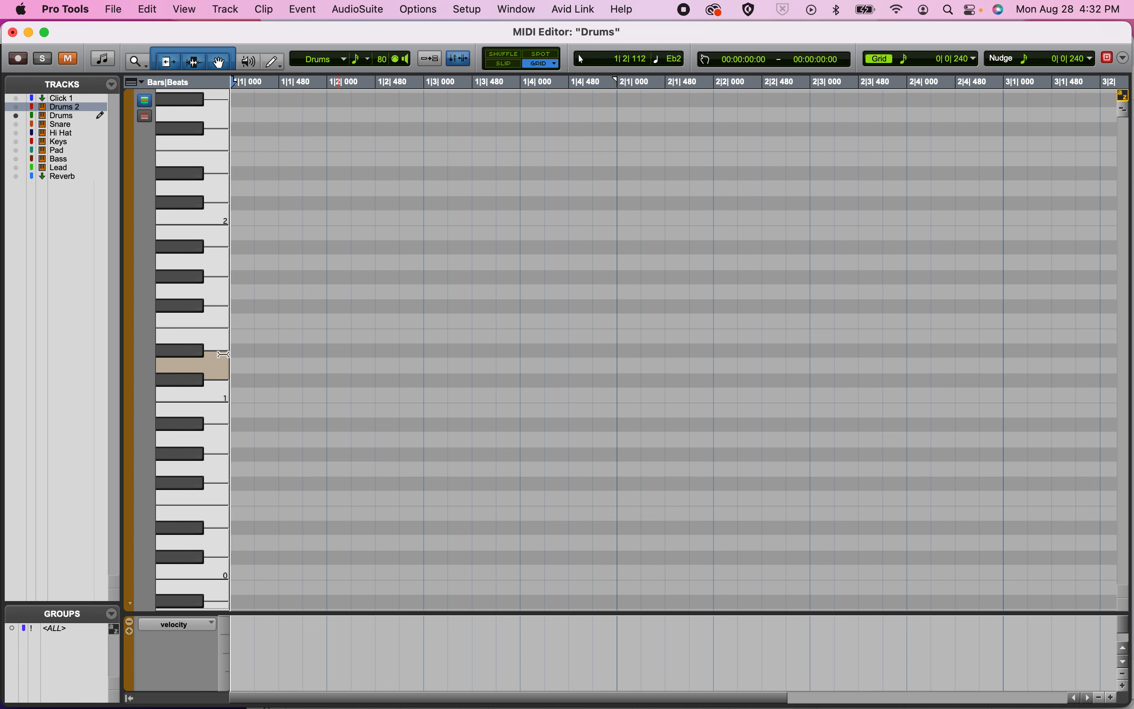
left_click(194, 271)
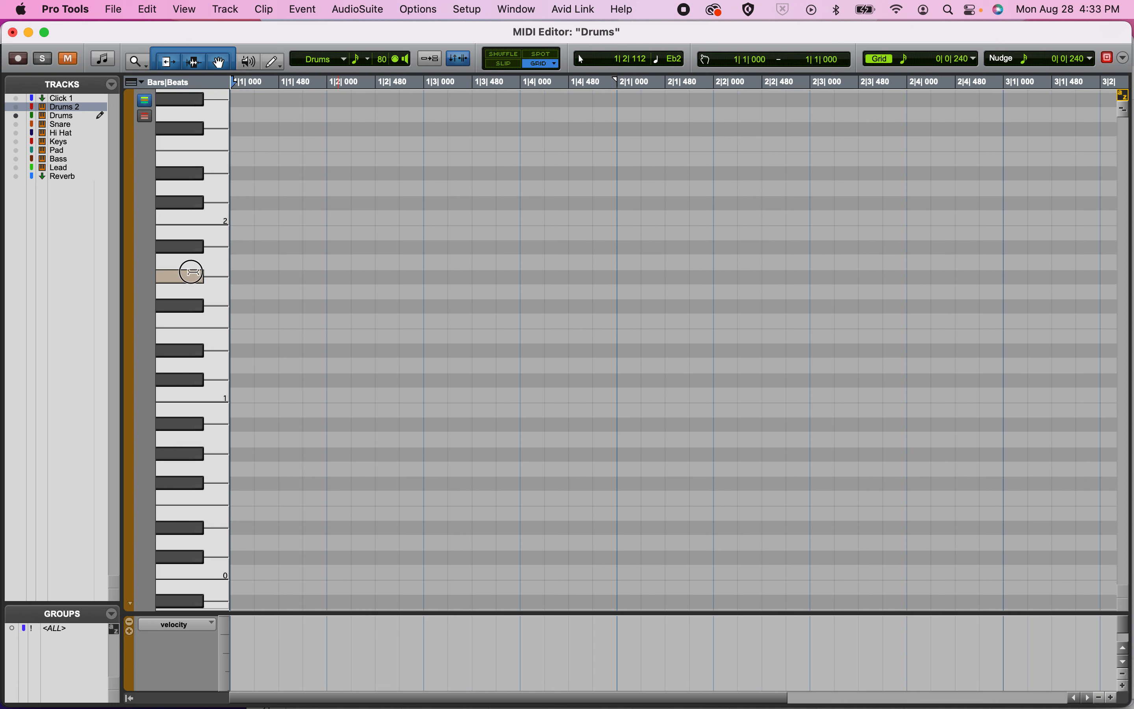
left_click(99, 107)
left_click(17, 116)
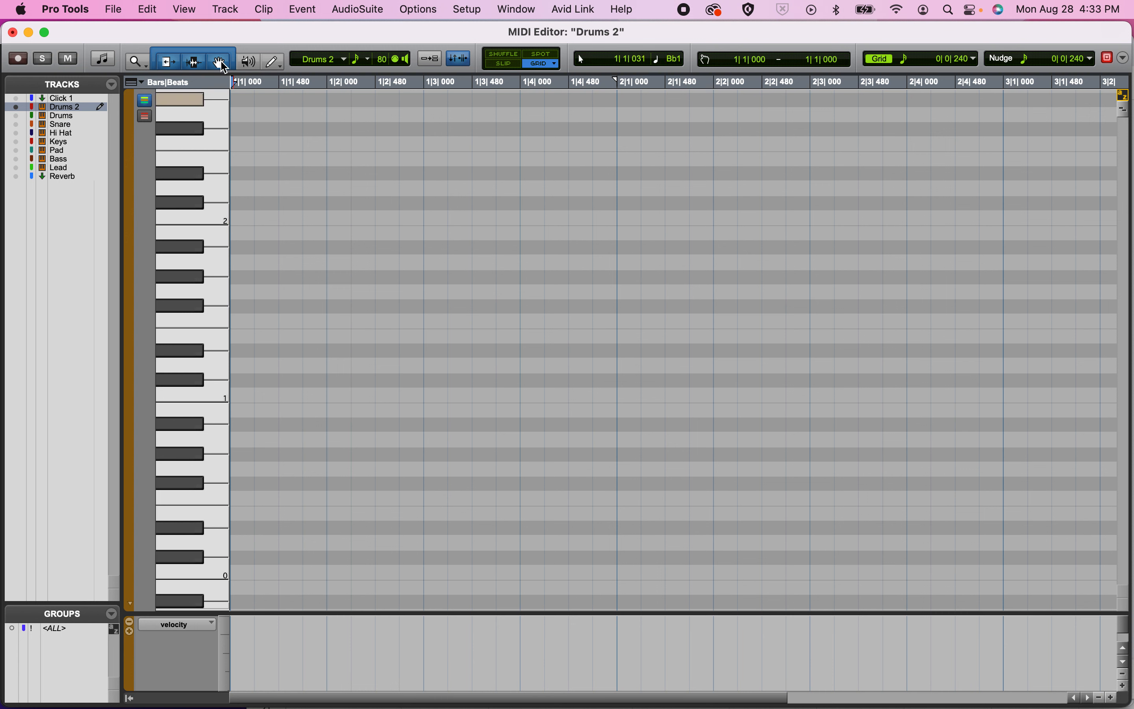
Draw a row of sixteen closed hi-hat notes on G#1 across bar 1 with the Pencil tool, and play it back.
left_click(271, 63)
left_click(290, 101)
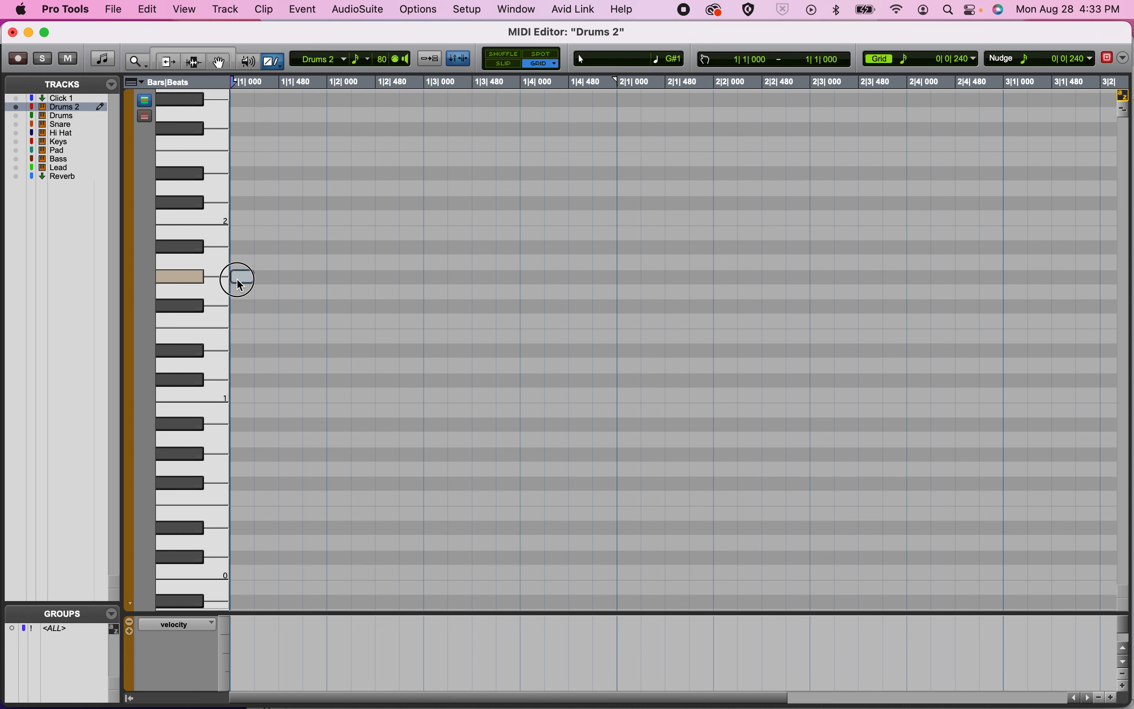
mouse_move(236, 278)
left_mouse_down()
mouse_move(555, 271)
mouse_move(612, 293)
mouse_move(609, 280)
left_mouse_up()
key("space")
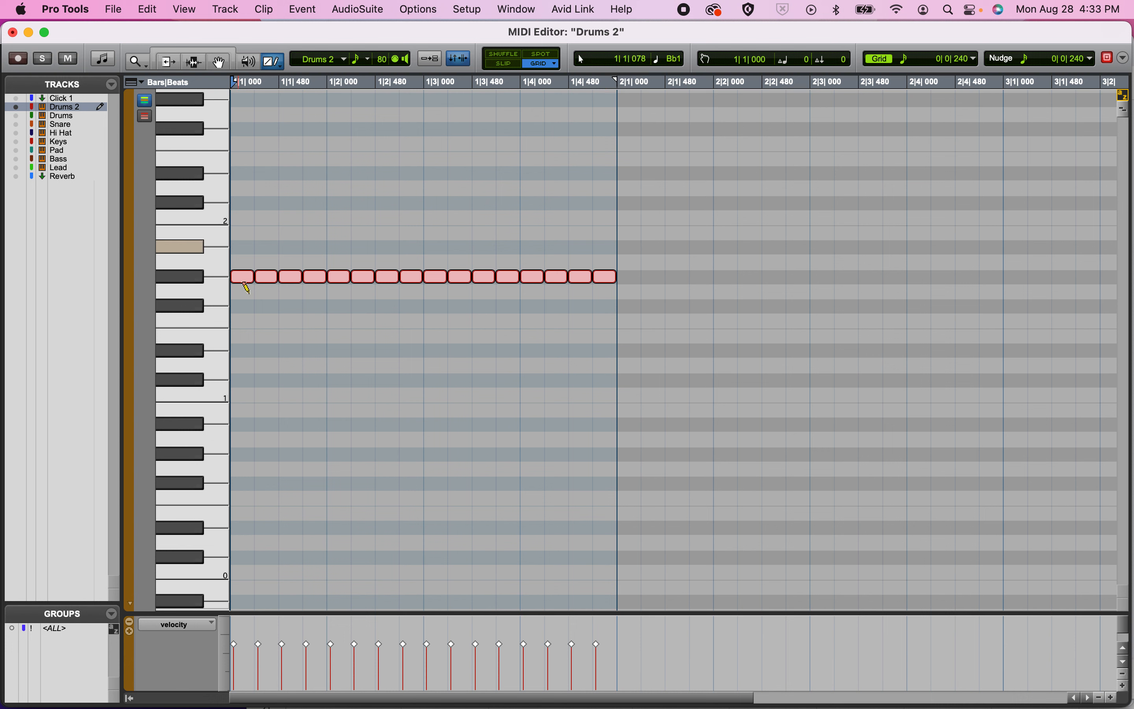
key("space")
Add snare notes on D1 at 1|2|000 and 1|4|000, and play back the pattern.
left_click(203, 369)
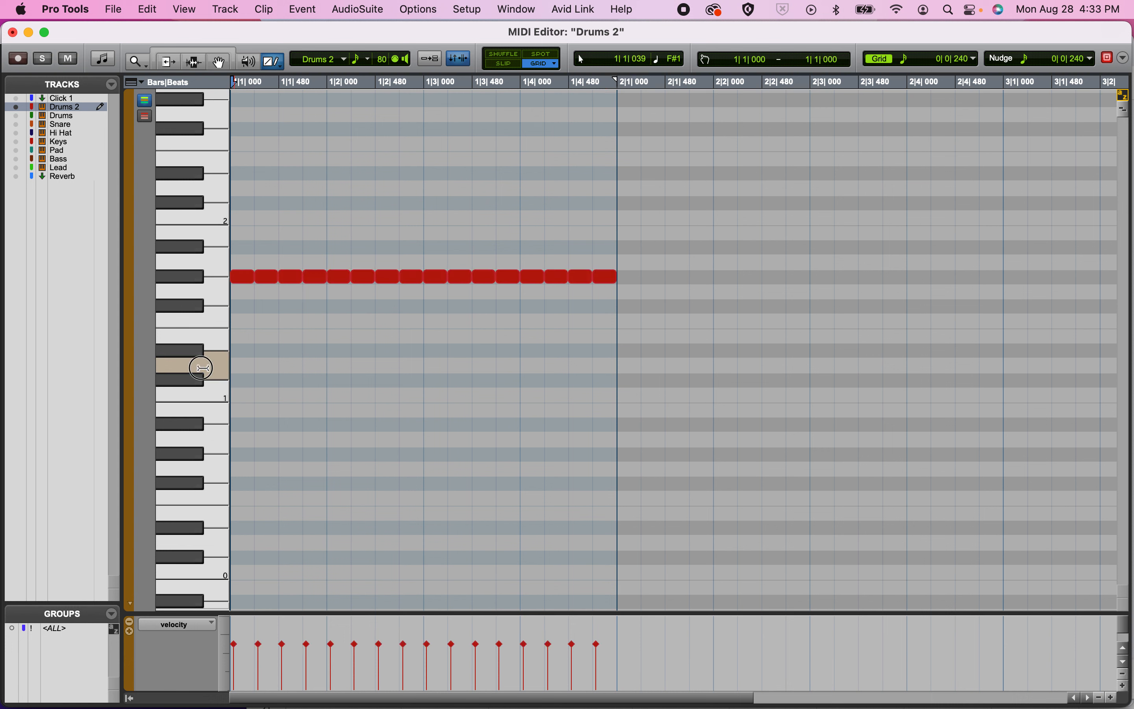
left_click(332, 365)
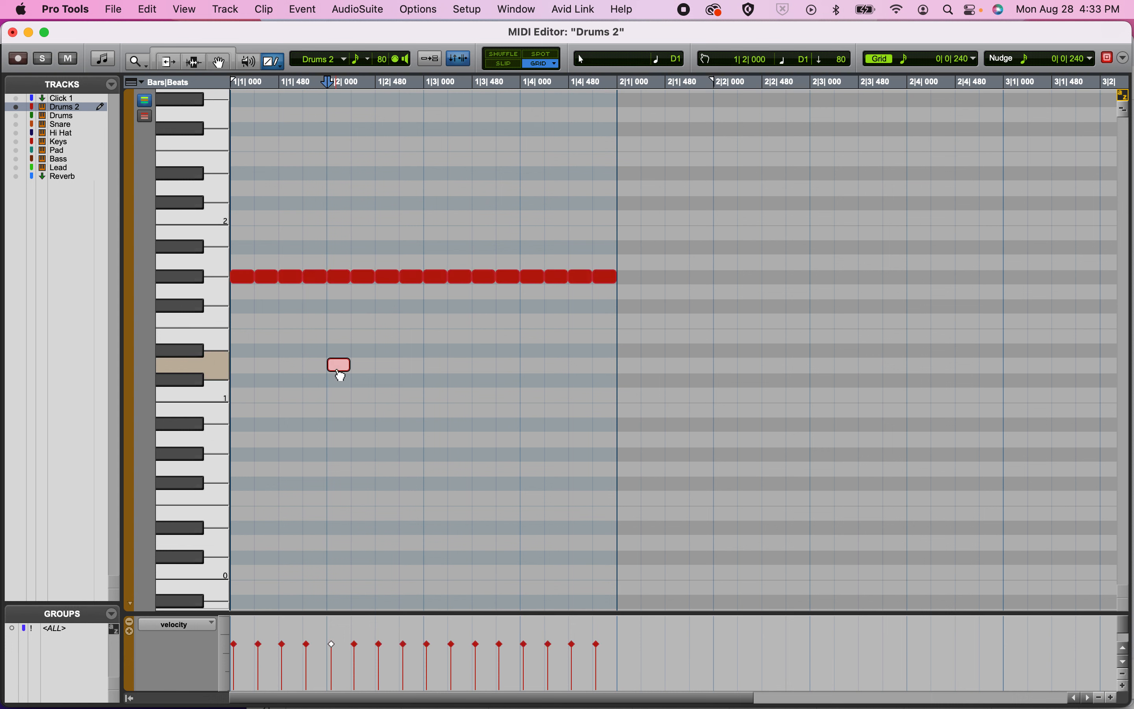
left_click(529, 365)
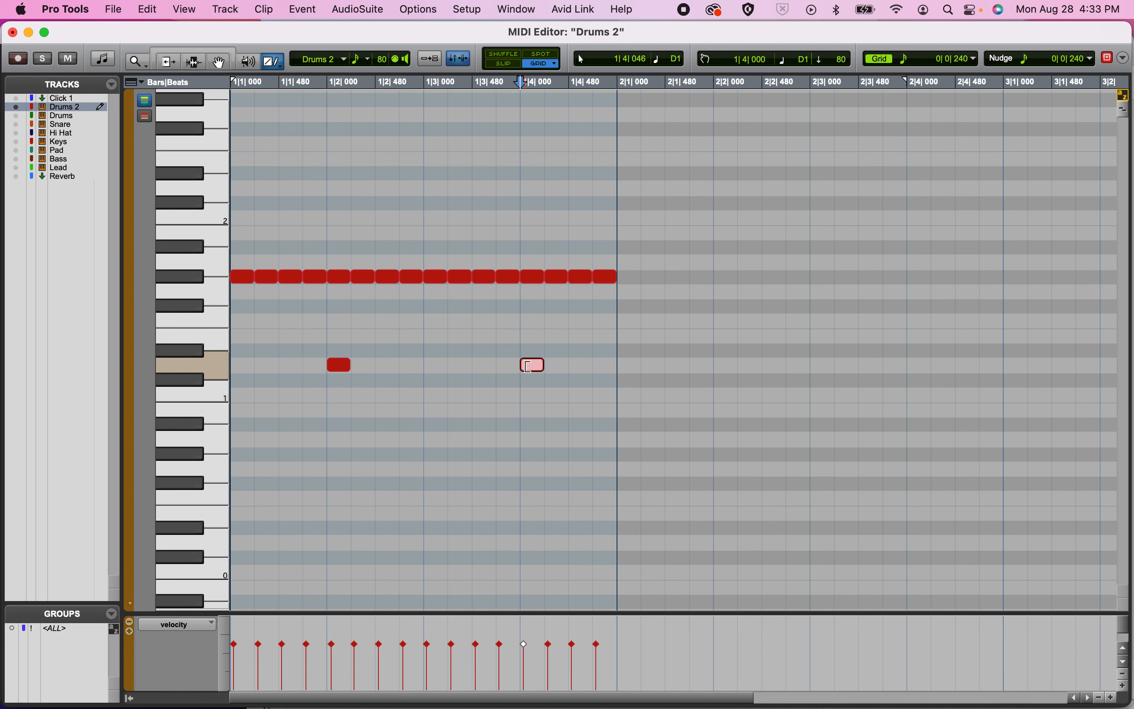
left_click(528, 366)
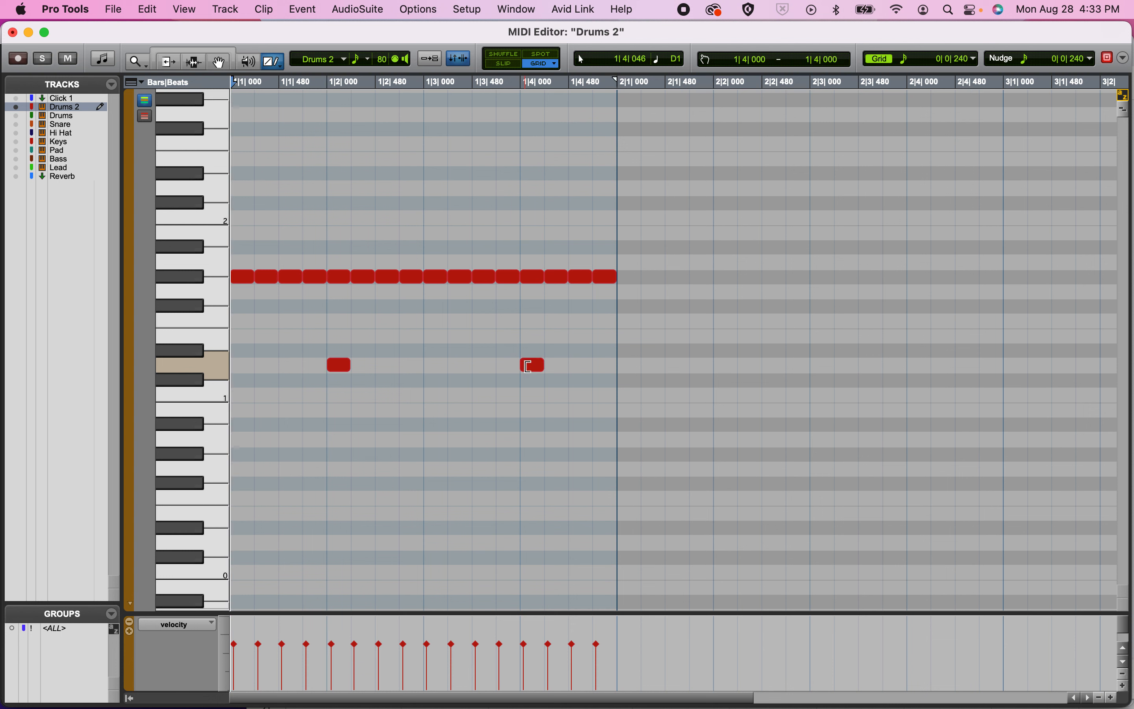
key("space")
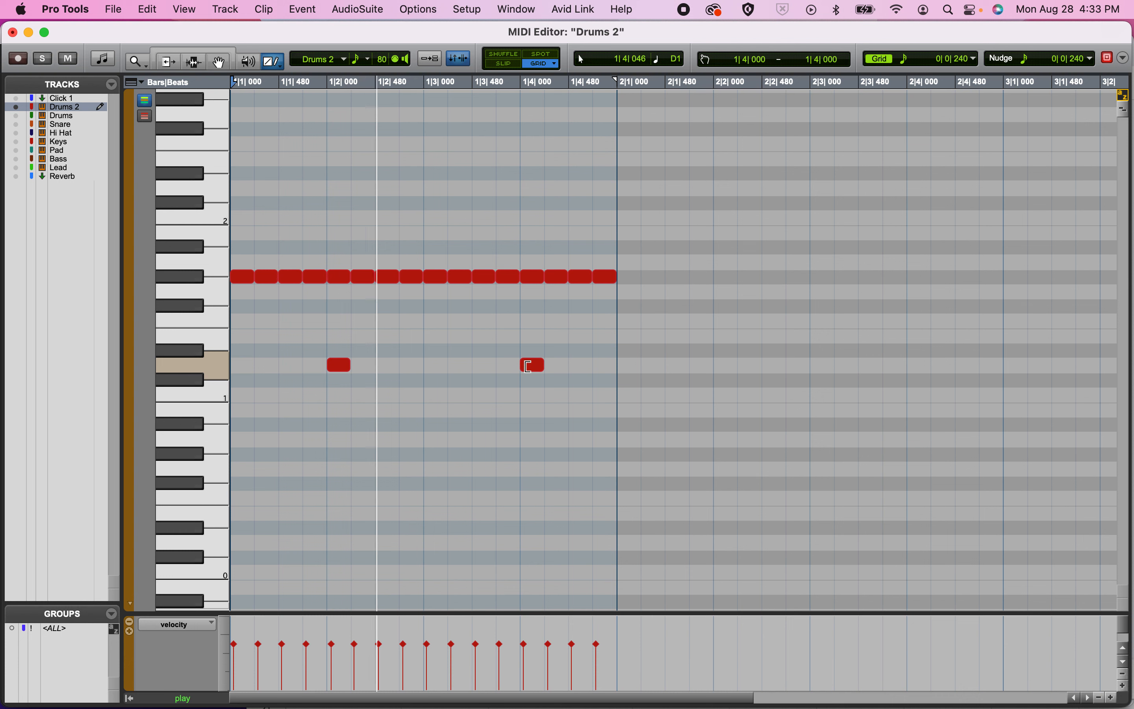
key("space")
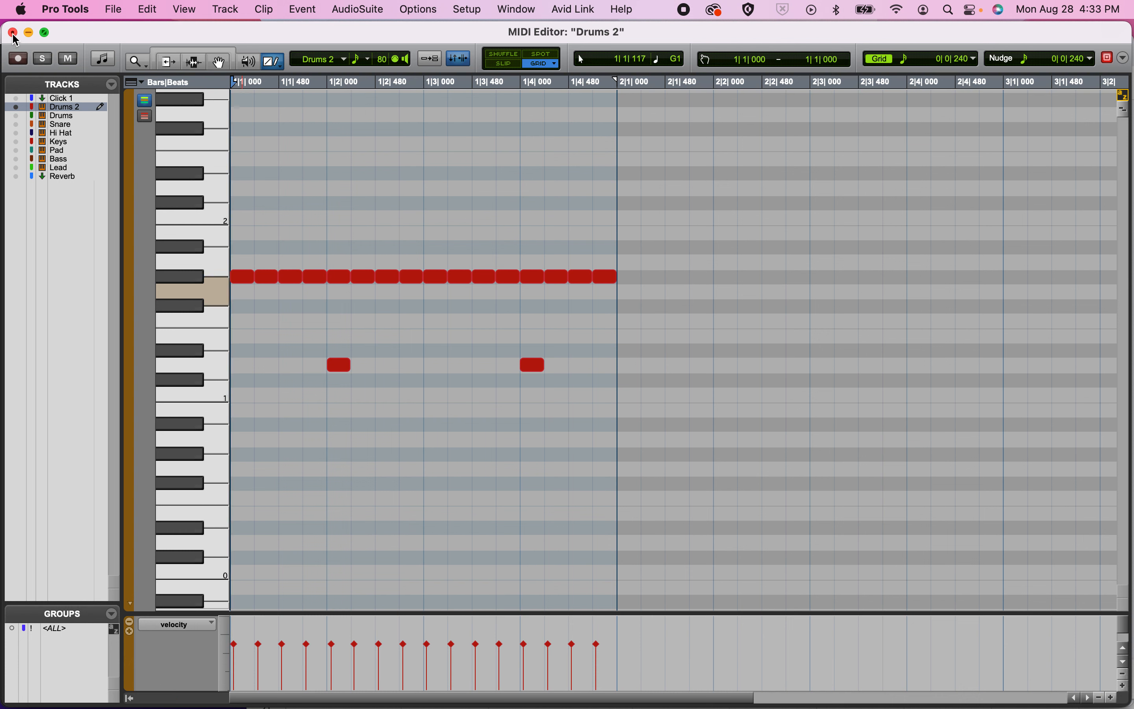
Add kick notes on C1 at 1|1|000, 1|2|480 and 1|3|720 during bar 1.
left_click(242, 396)
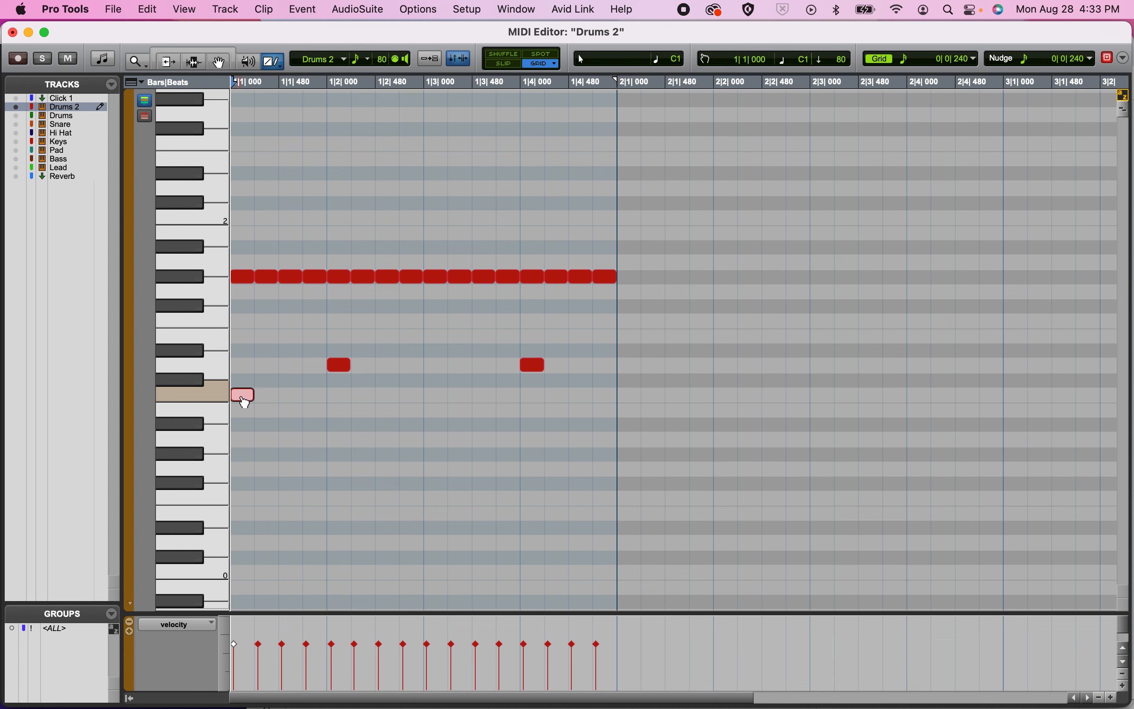
left_click(388, 397)
key("space")
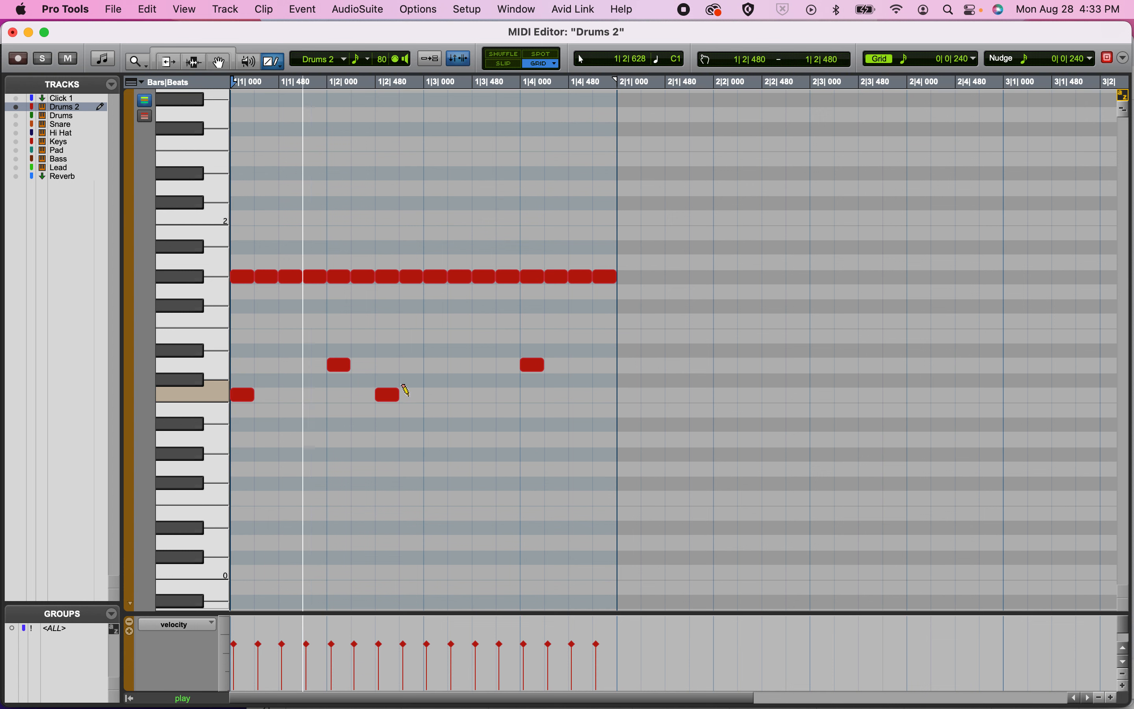
left_click(503, 394)
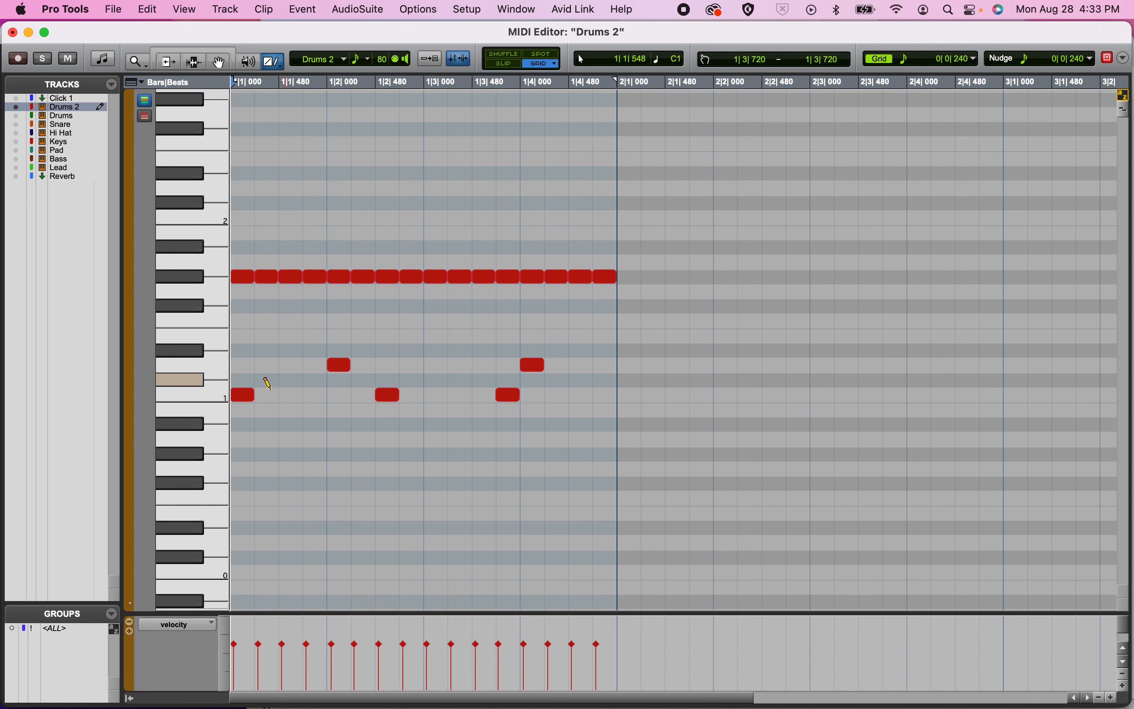
Play back the full drum pattern, close the MIDI Editor and select the Drums 2-01 clip in the Edit window.
key("space")
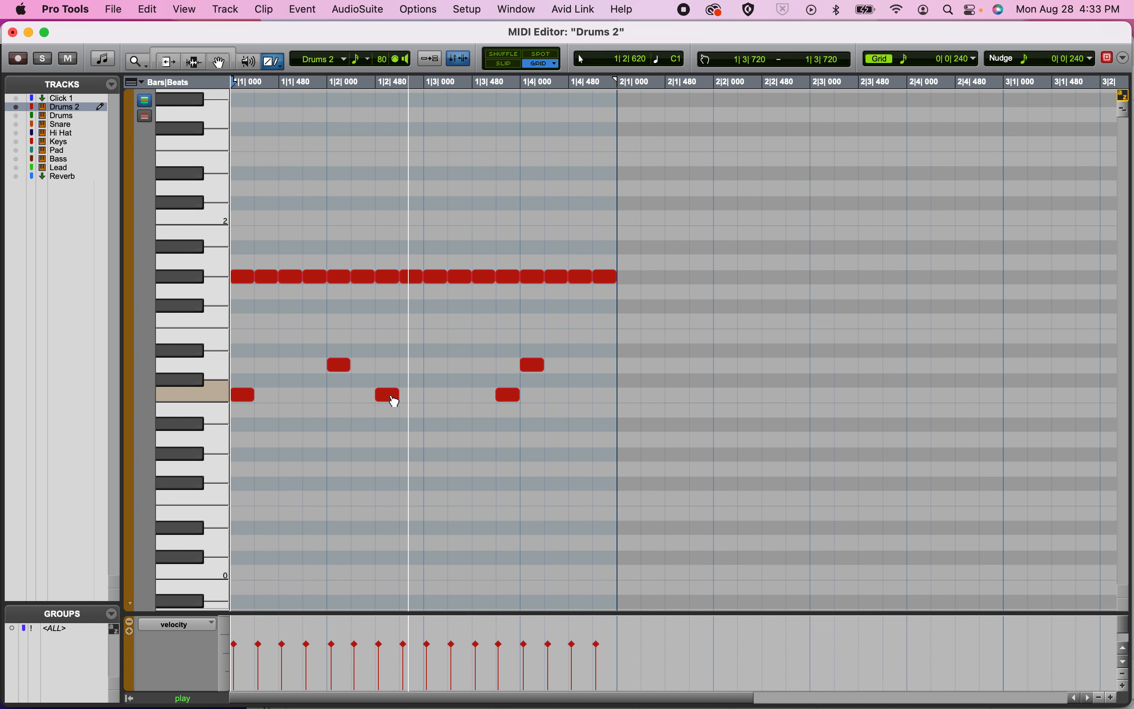
key("space")
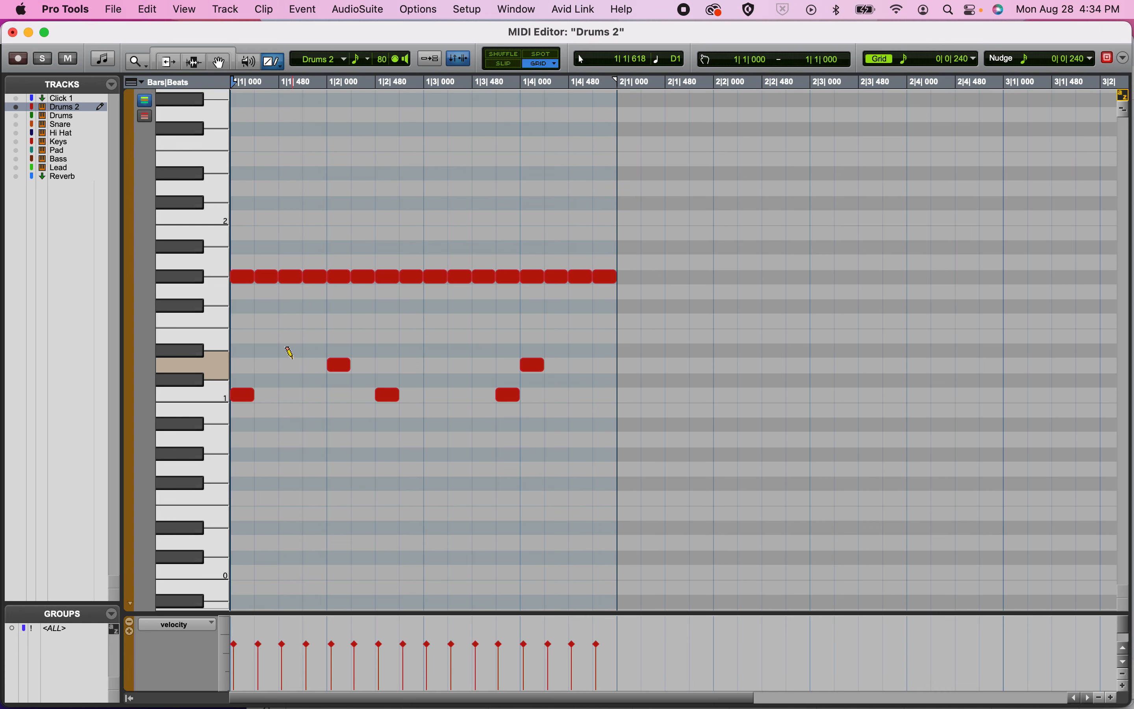
key("space")
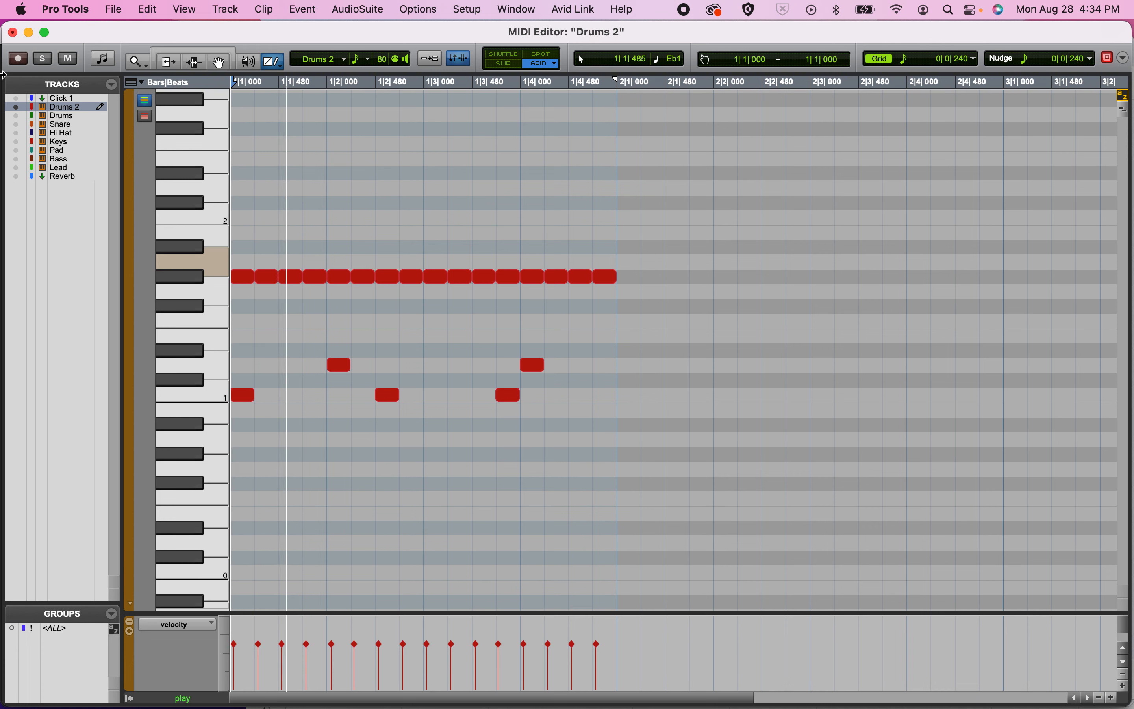
left_click(12, 32)
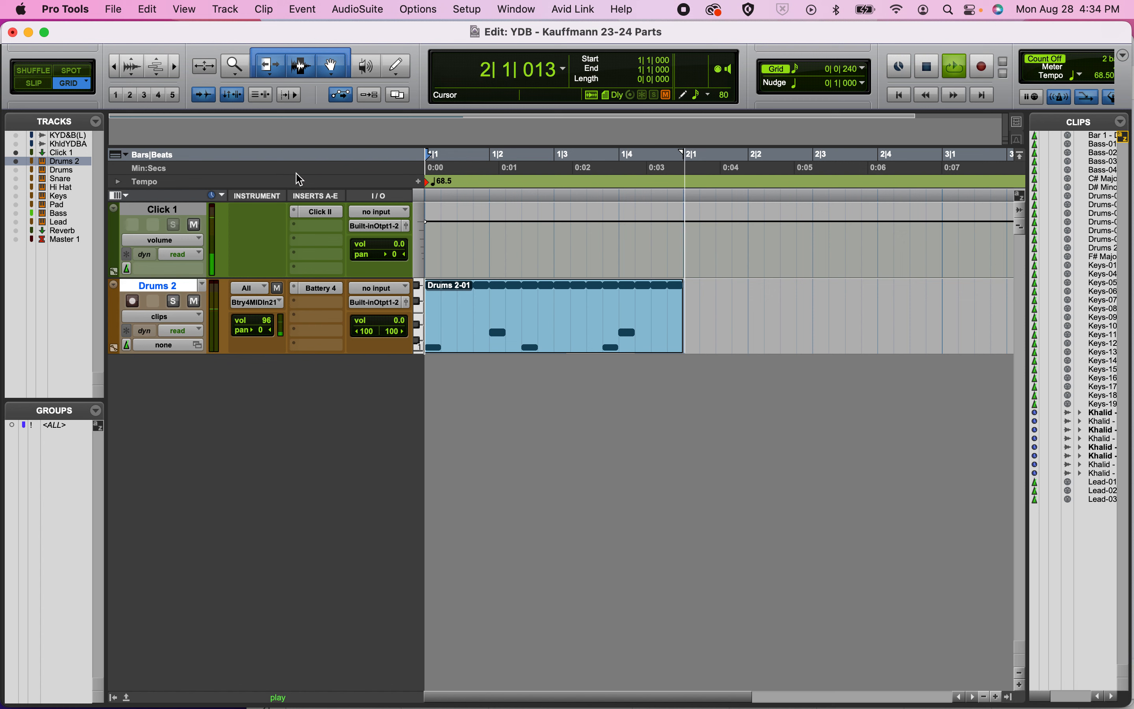
left_click(535, 340)
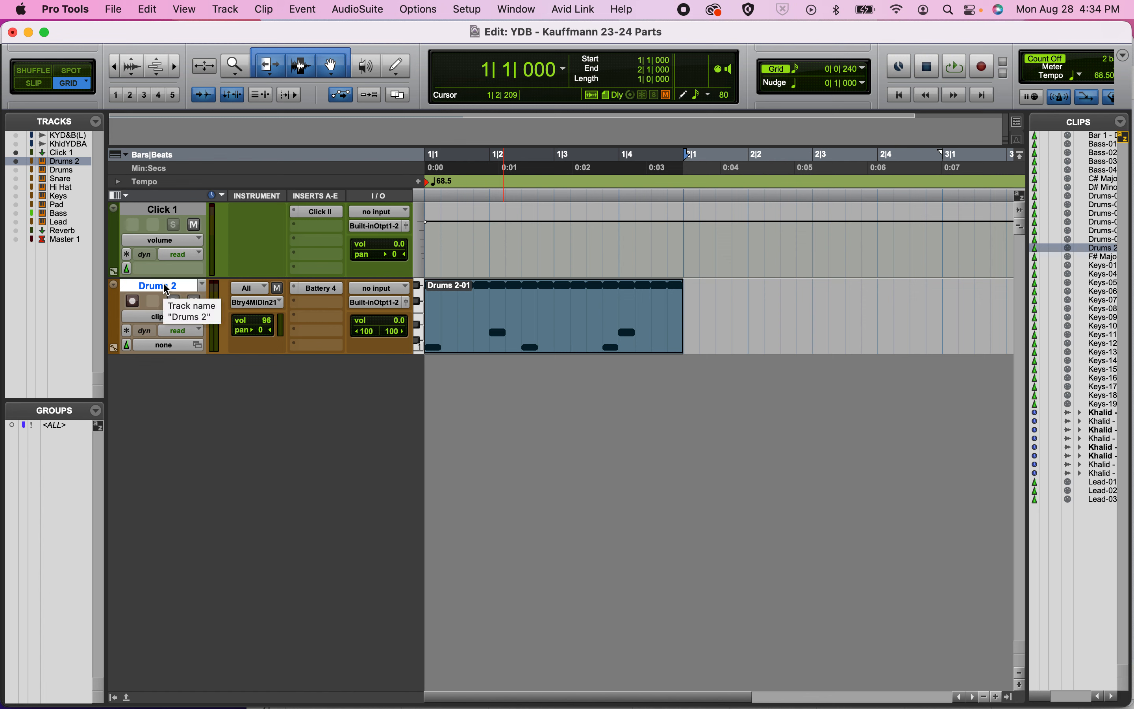
Create one new stereo instrument track in ticks named "Keys - Chords".
key("super+shift+n")
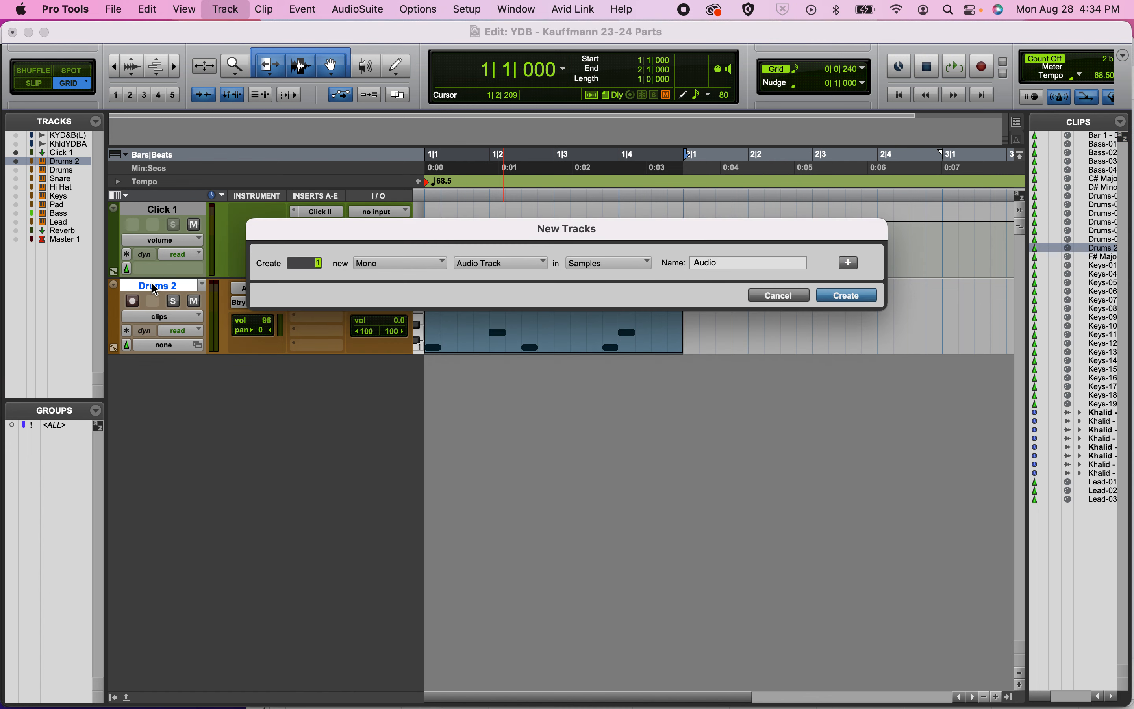
left_click(393, 264)
left_click(393, 280)
left_click(502, 264)
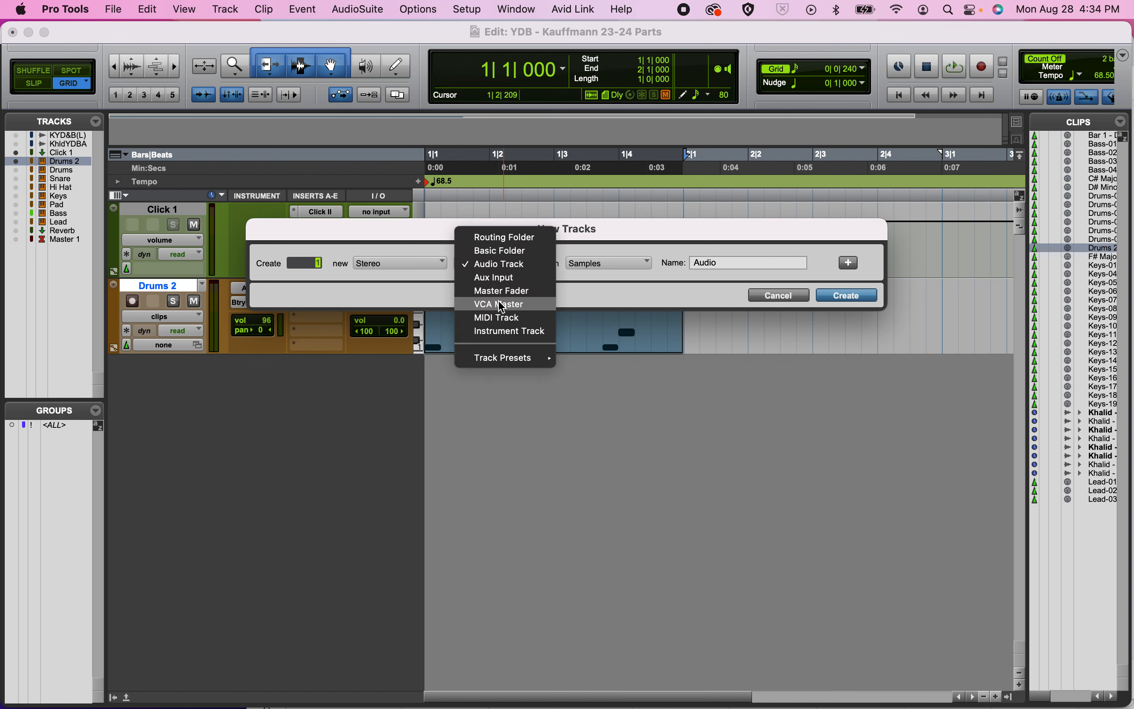
left_click(510, 331)
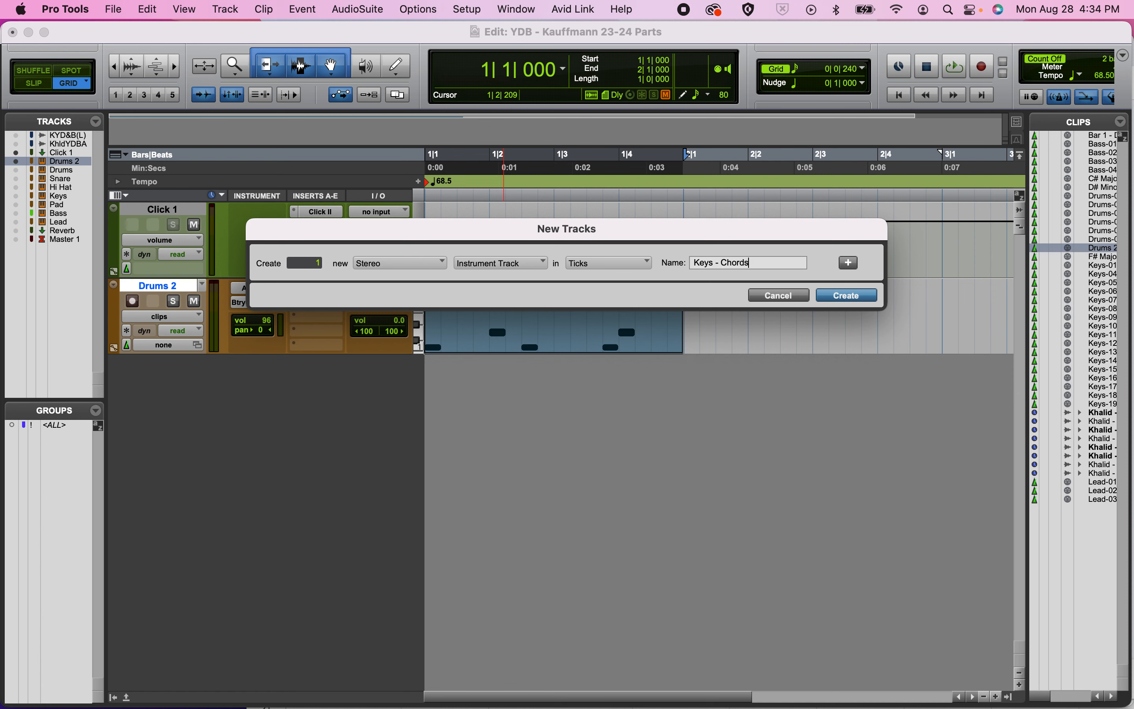
key("Return")
Insert the multichannel Xpand!2 (stereo) instrument on the Keys - Chords track.
left_click(312, 372)
mouse_move(375, 365)
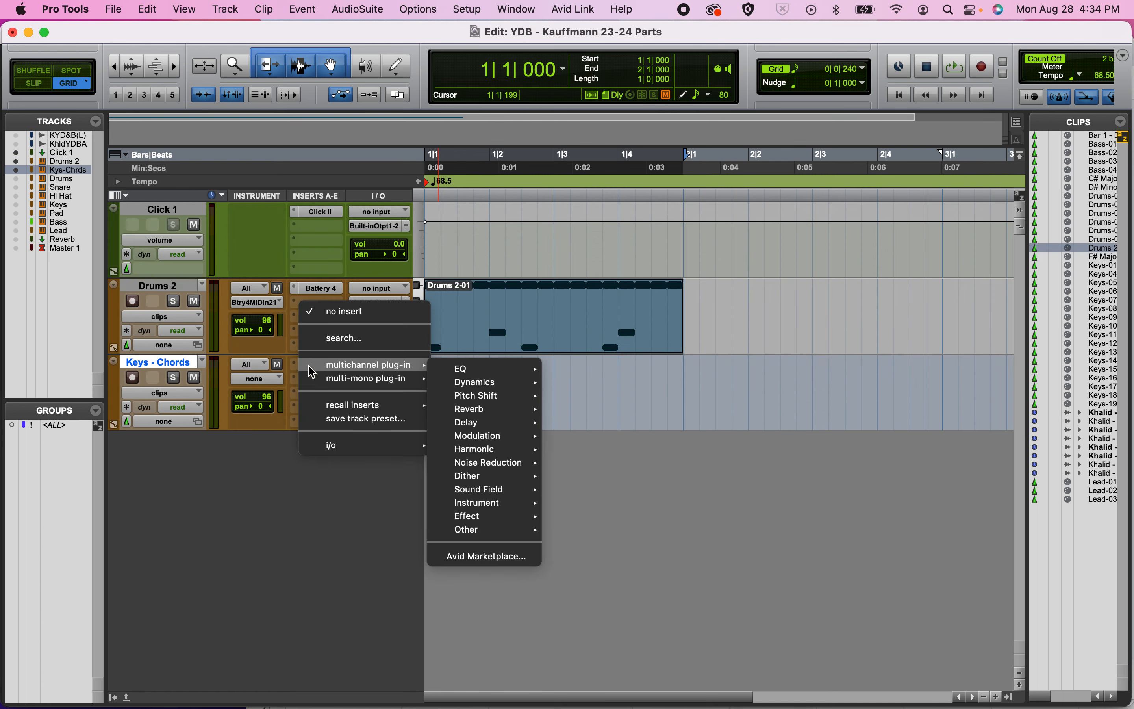
mouse_move(483, 502)
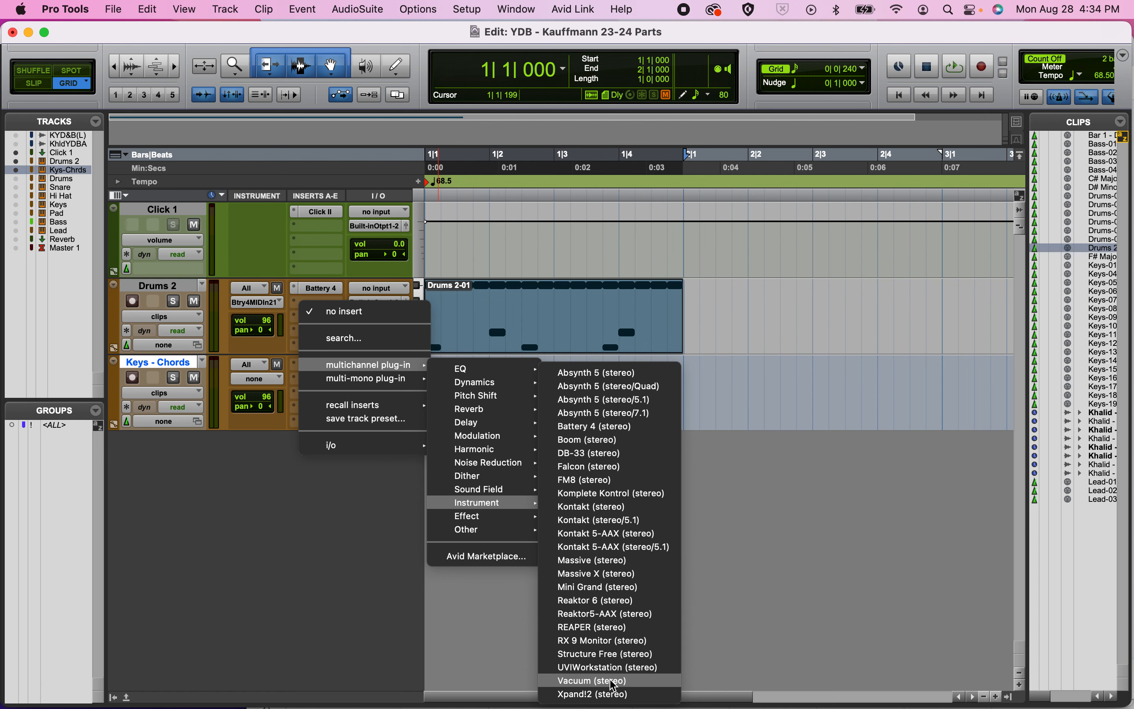
left_click(615, 694)
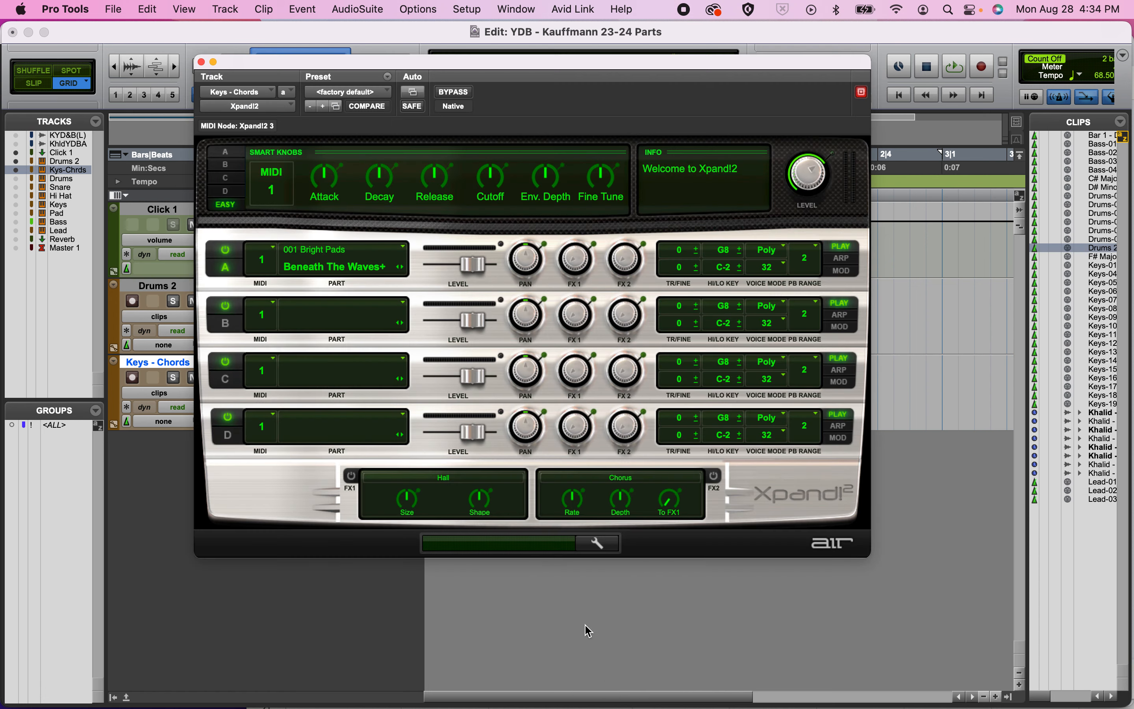
Choose the +01 Mark 2 preset from 14 E Pianos + Clav for Xpand!2, and close the plug-in window.
left_click(360, 94)
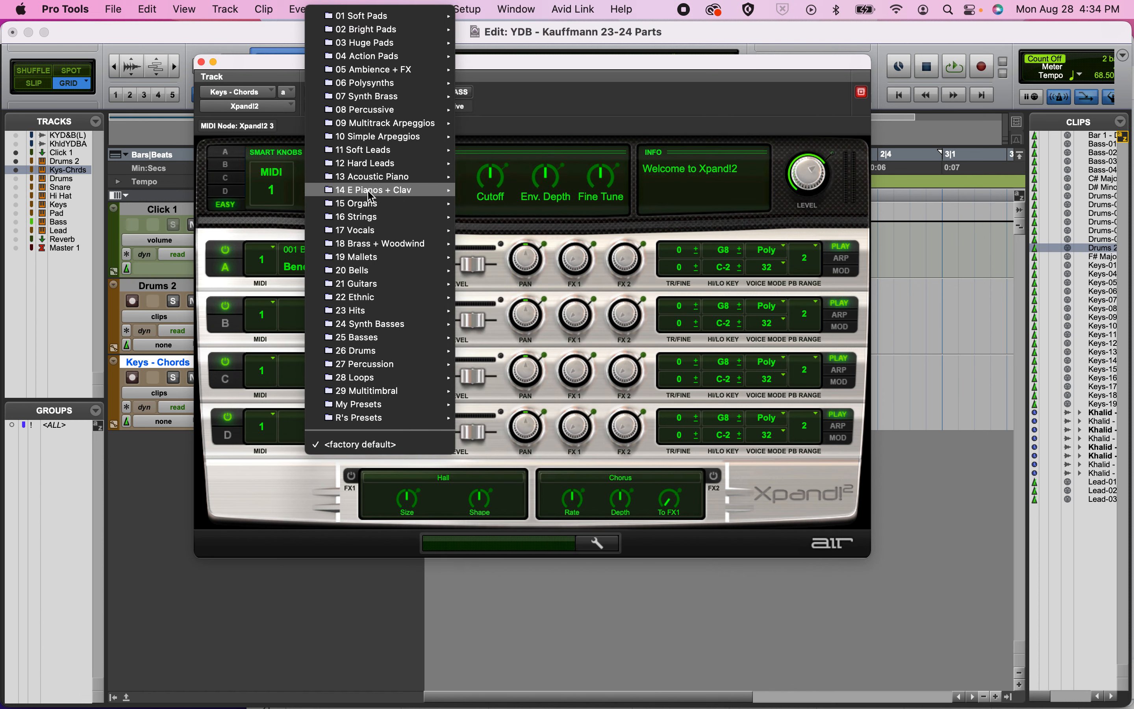
mouse_move(372, 197)
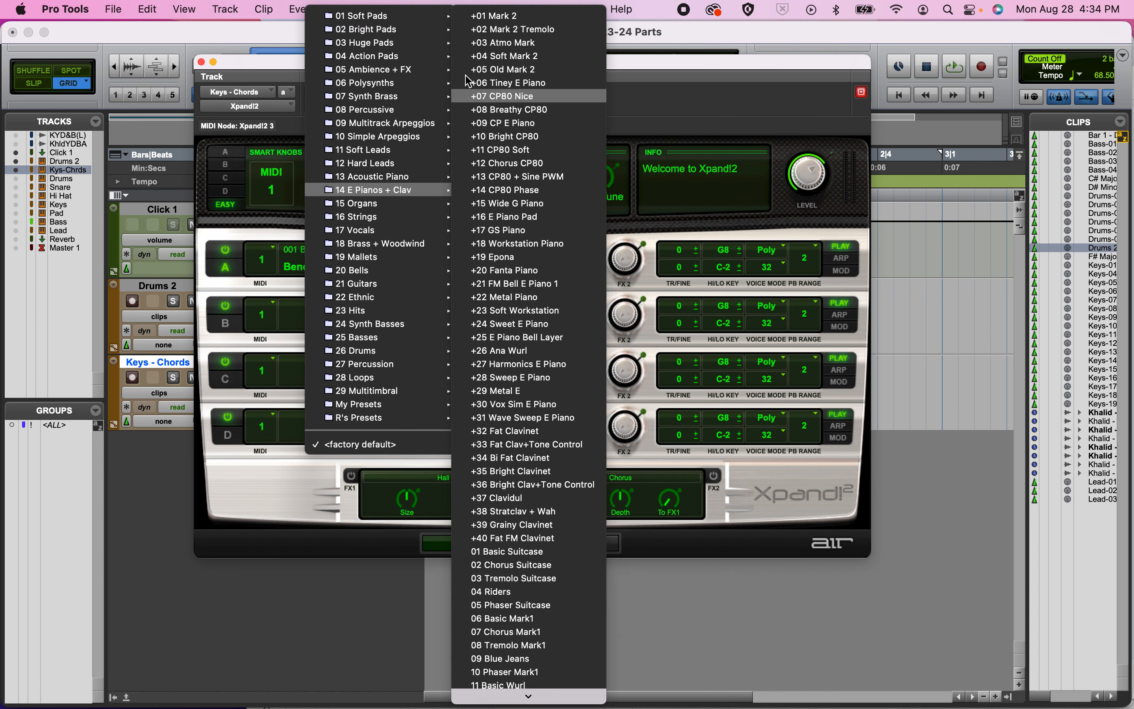
left_click(500, 17)
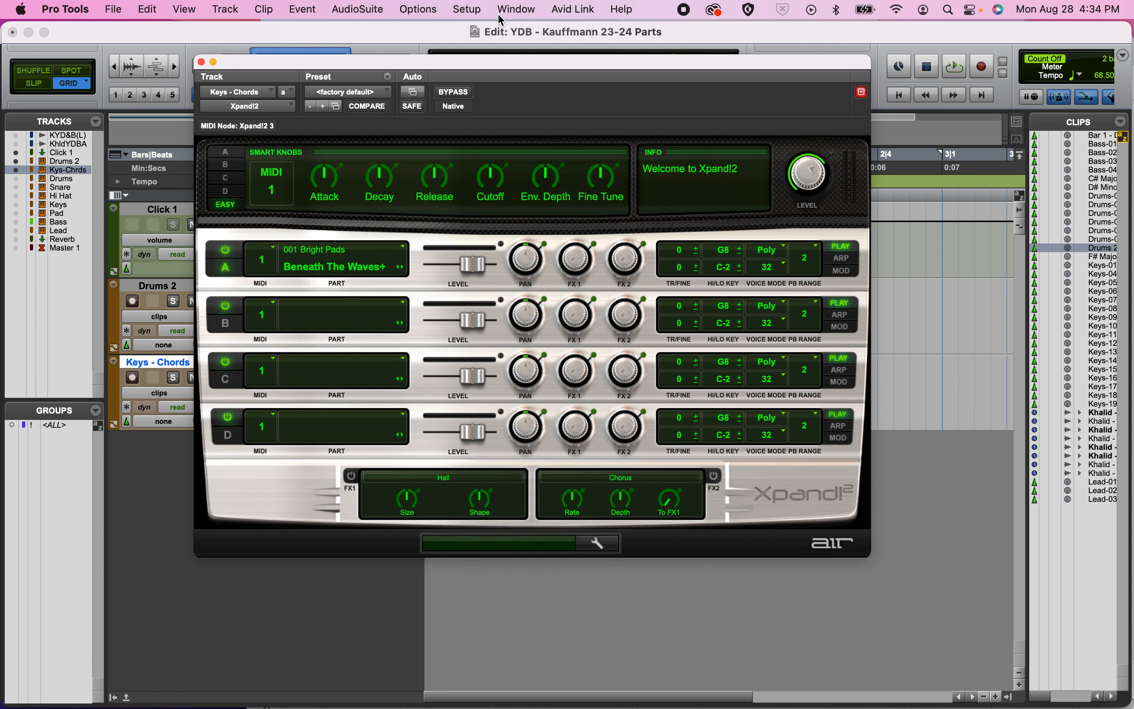
left_click(202, 62)
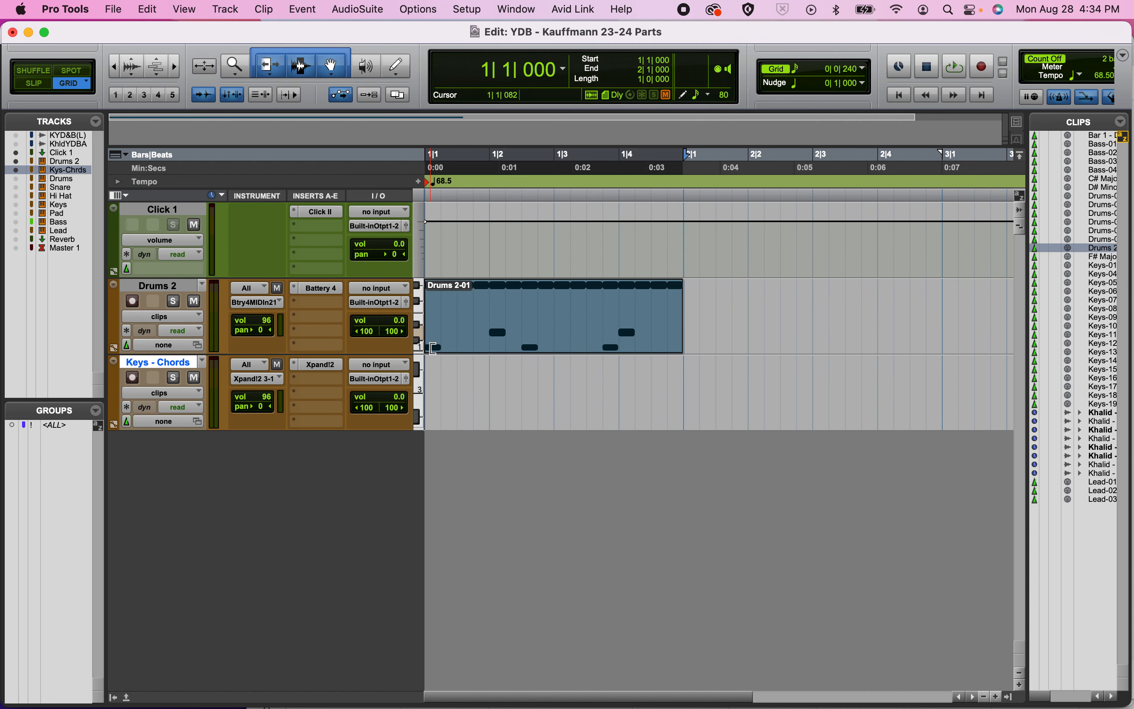
Open the Drums 2-01 clip in the MIDI Editor, select its G#1 notes and make Keys - Chords the track for note editing.
double_click(432, 349)
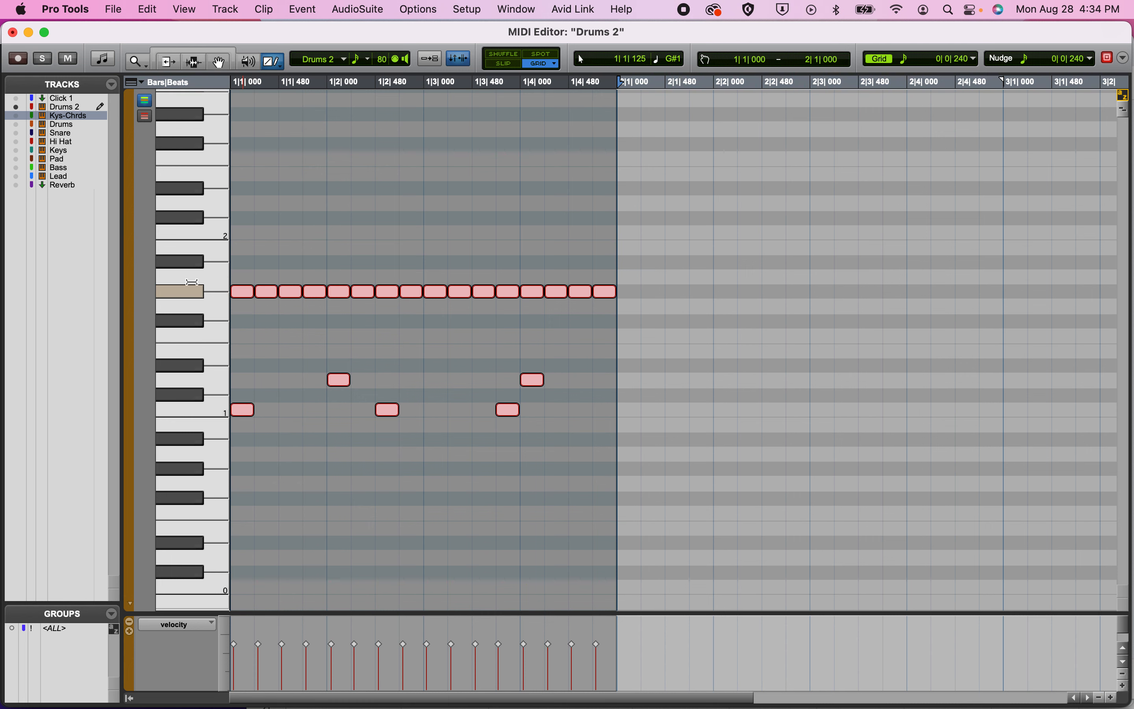
left_click(185, 291)
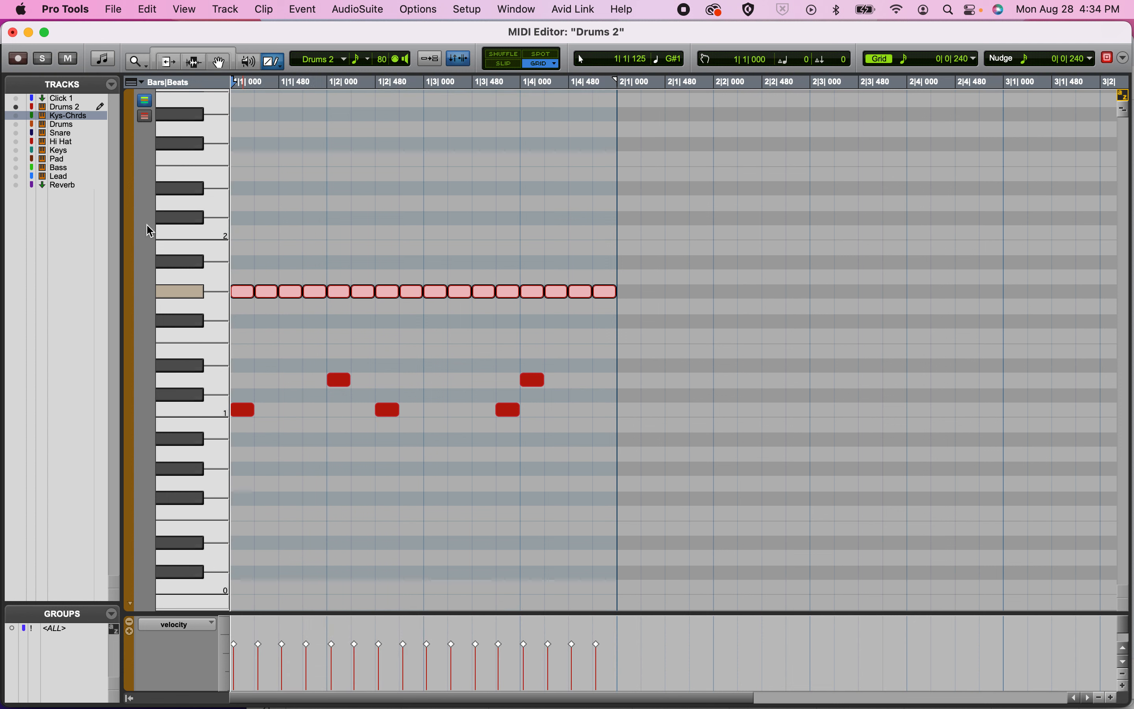
left_click(101, 116)
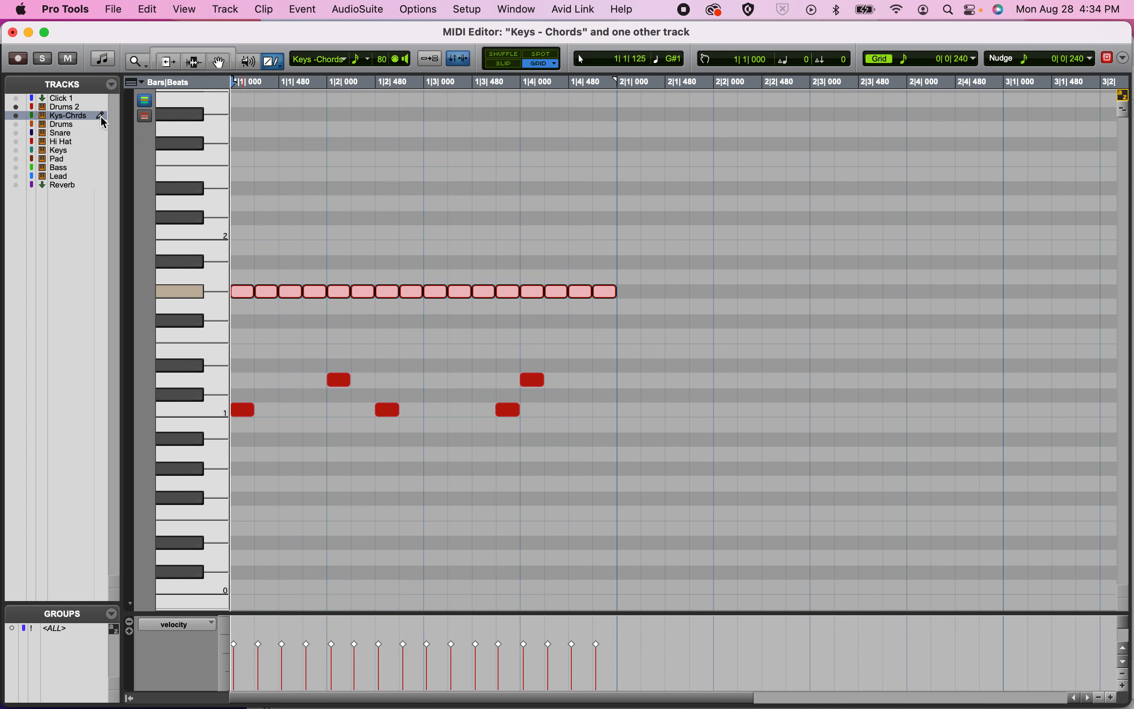
Hide the Drums 2 notes in the MIDI Editor so only Keys - Chords is shown, and audition the F#3 key.
left_click(17, 107)
left_click_drag(190, 251, 189, 87)
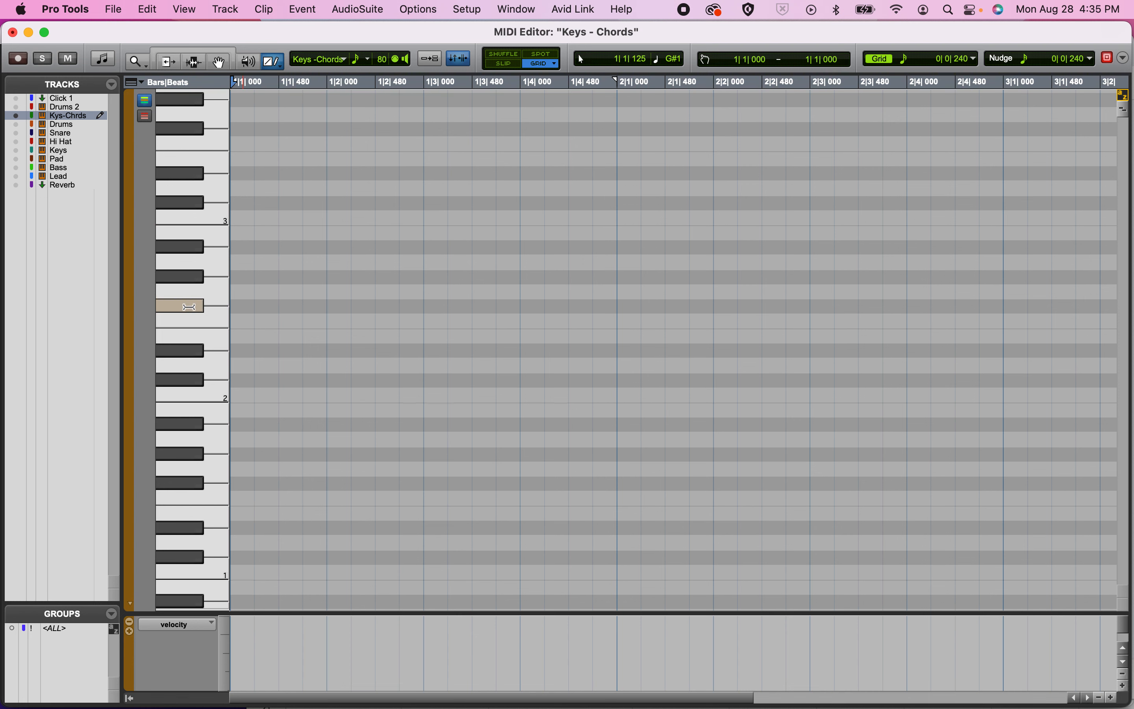
scroll(190, 307, "up", 4)
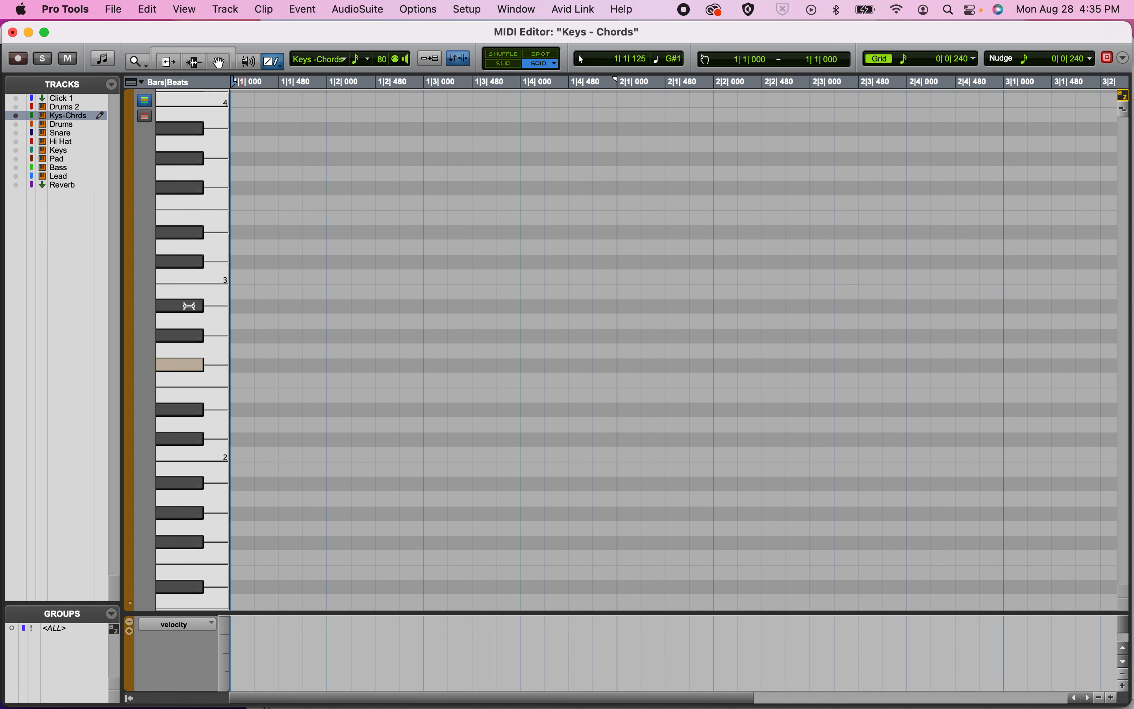
left_click(183, 188)
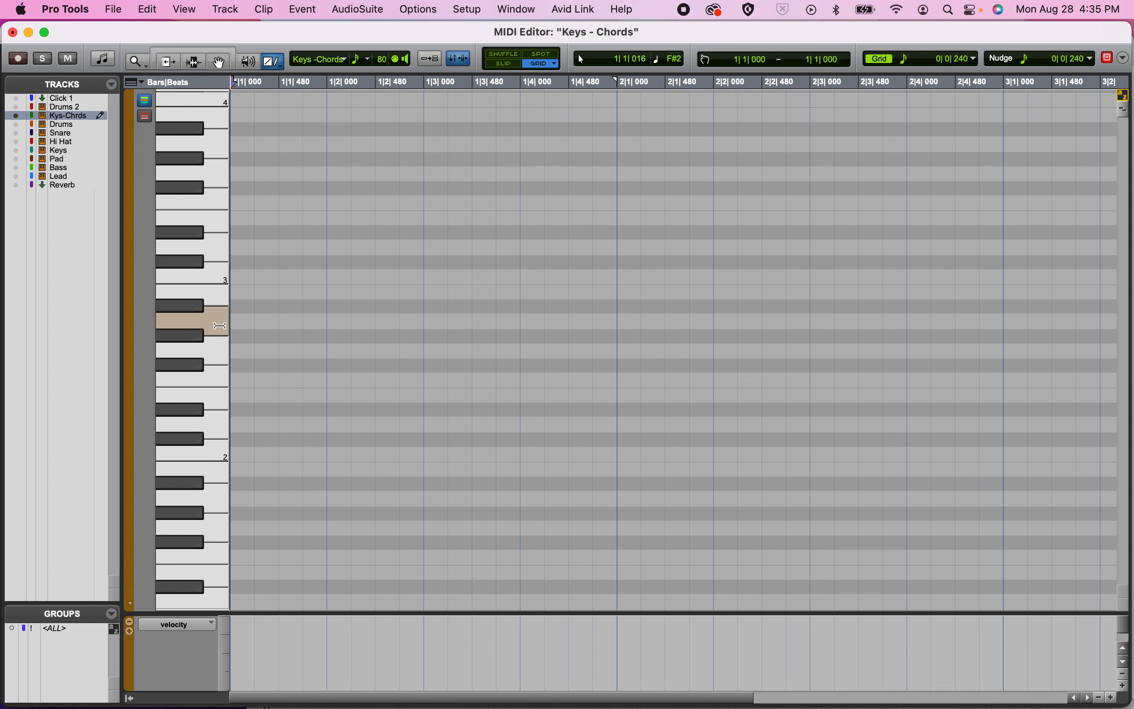
Show the Keys track's notes together with Keys - Chords, try to play them back, and close the MIDI Editor.
left_click(15, 150)
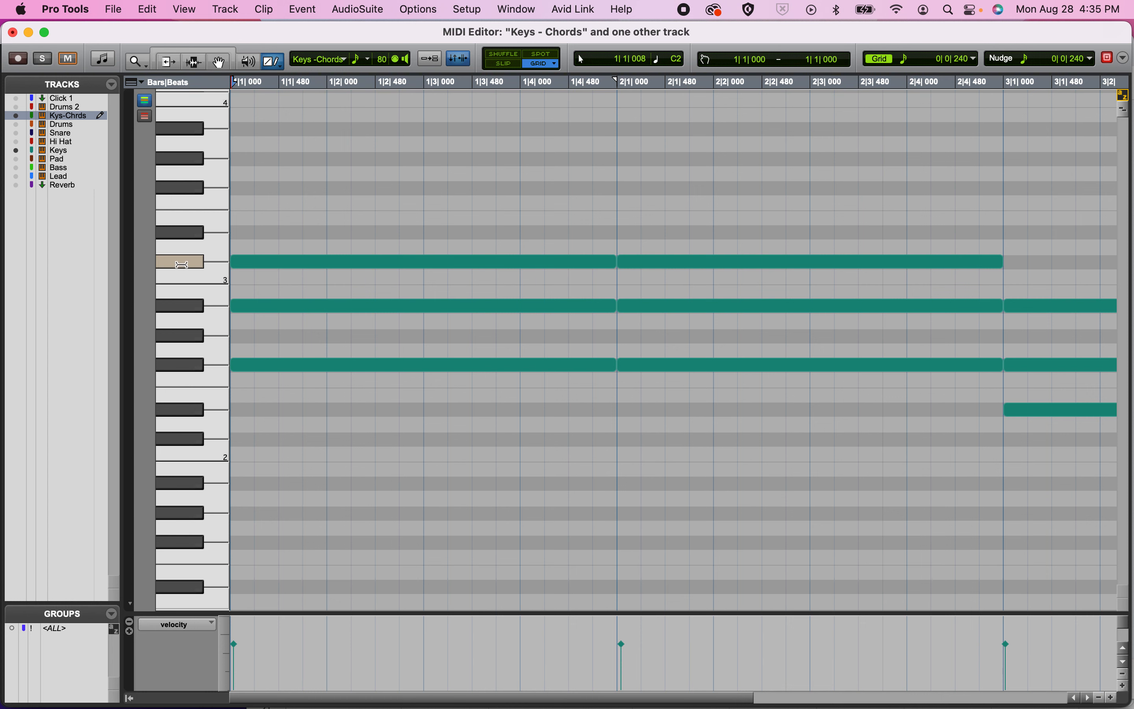
key("space")
key("space")
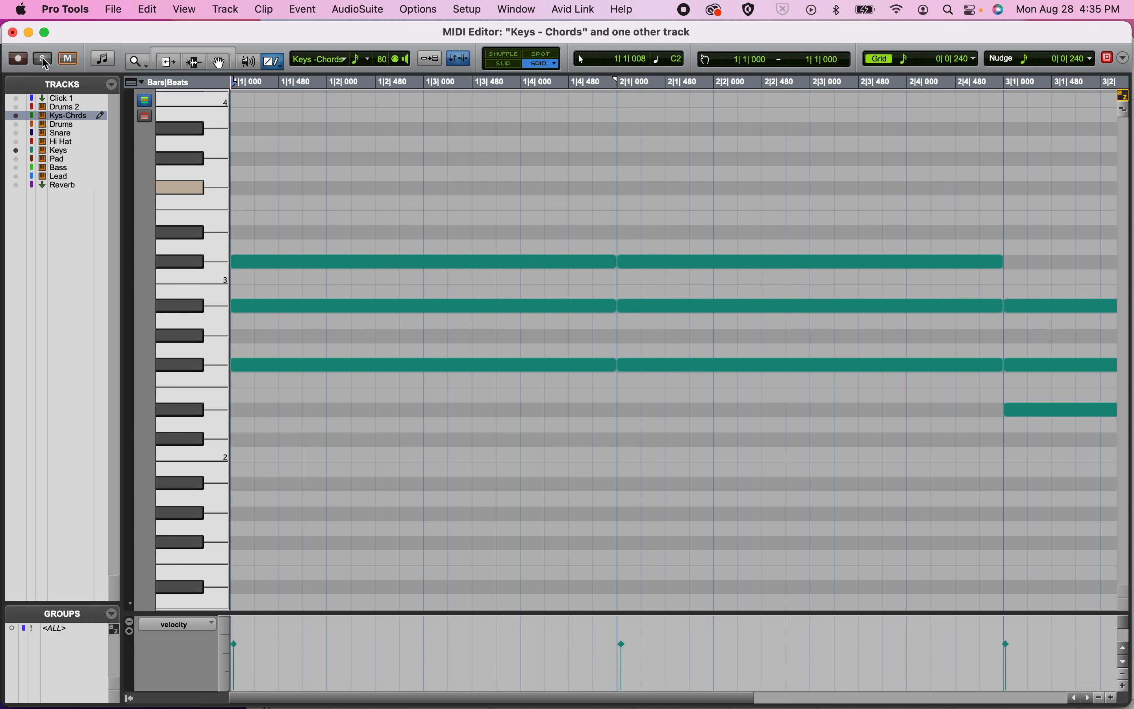
left_click(13, 33)
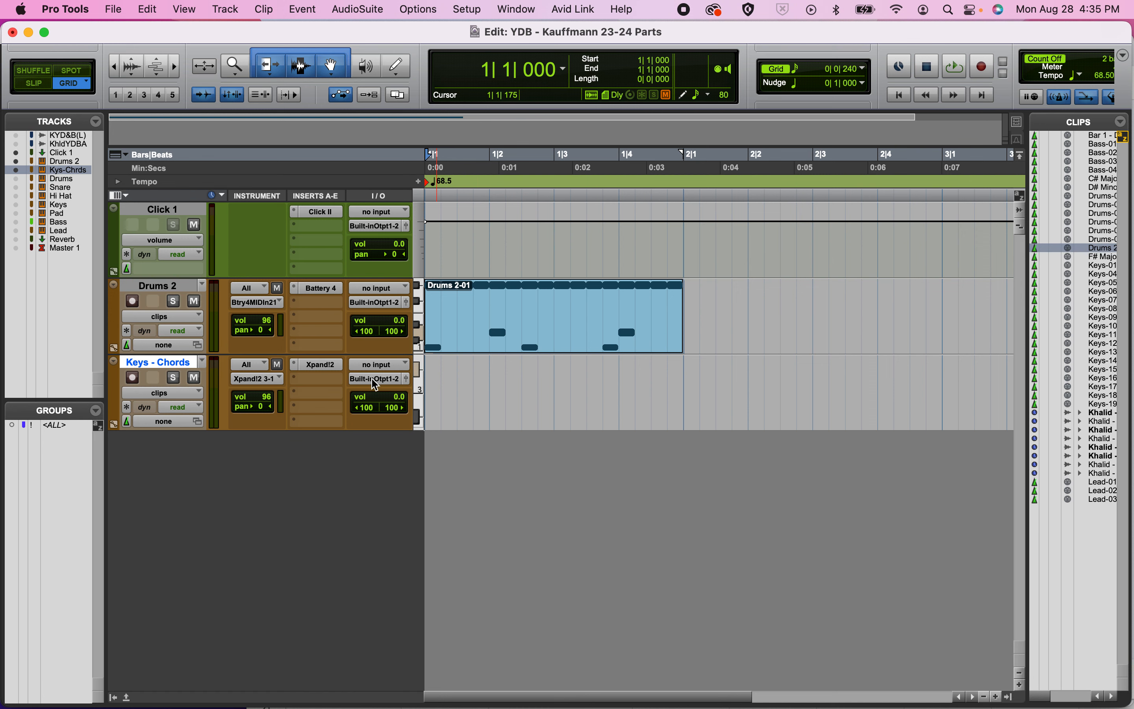
Show the Keys track in the Edit window, unmute it, and play its opening chord.
scroll(375, 384, "right", 1)
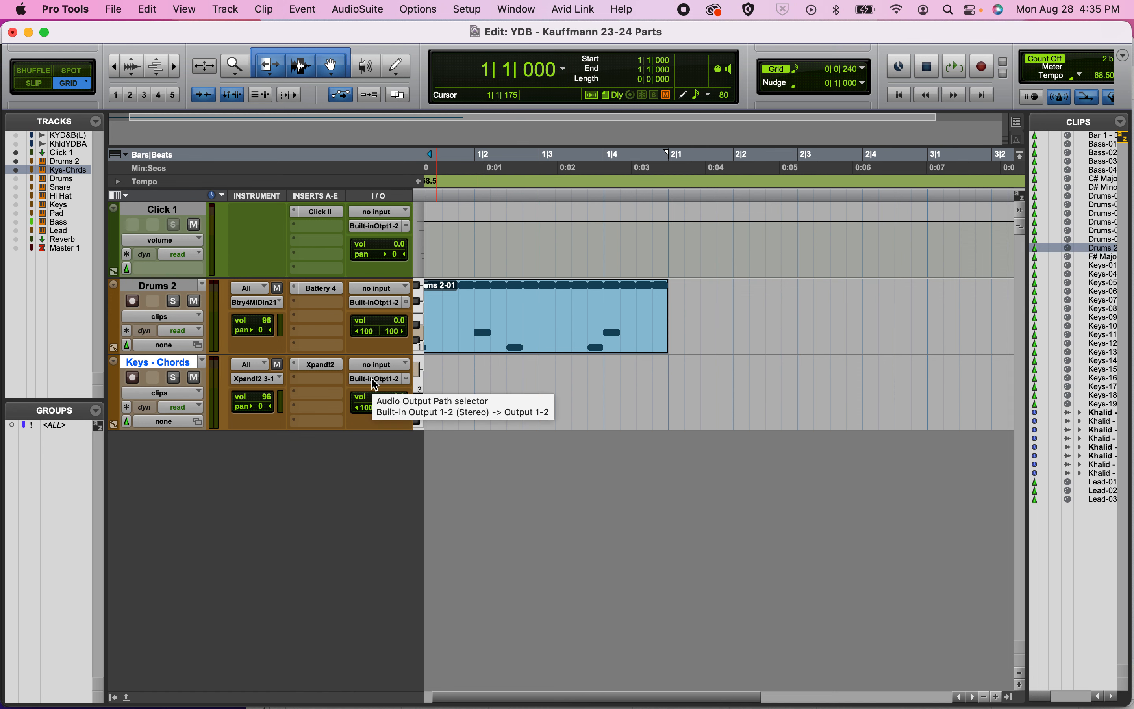
left_click(16, 197)
left_click(17, 196)
left_click(17, 204)
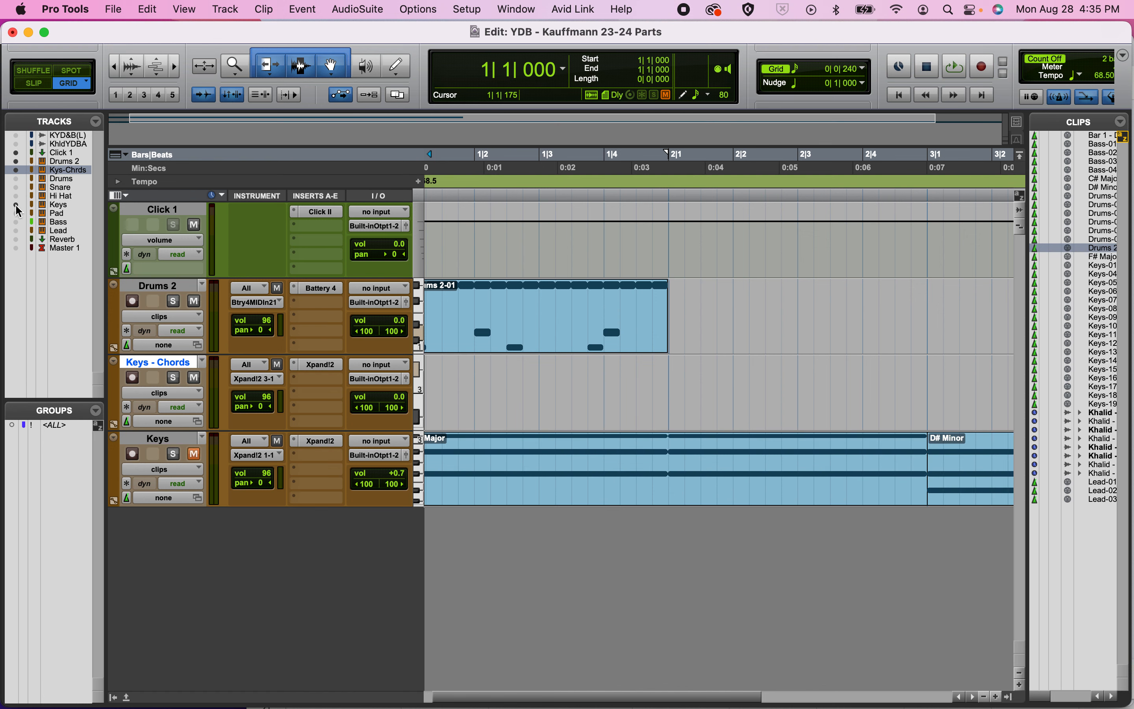
left_click(195, 454)
key("space")
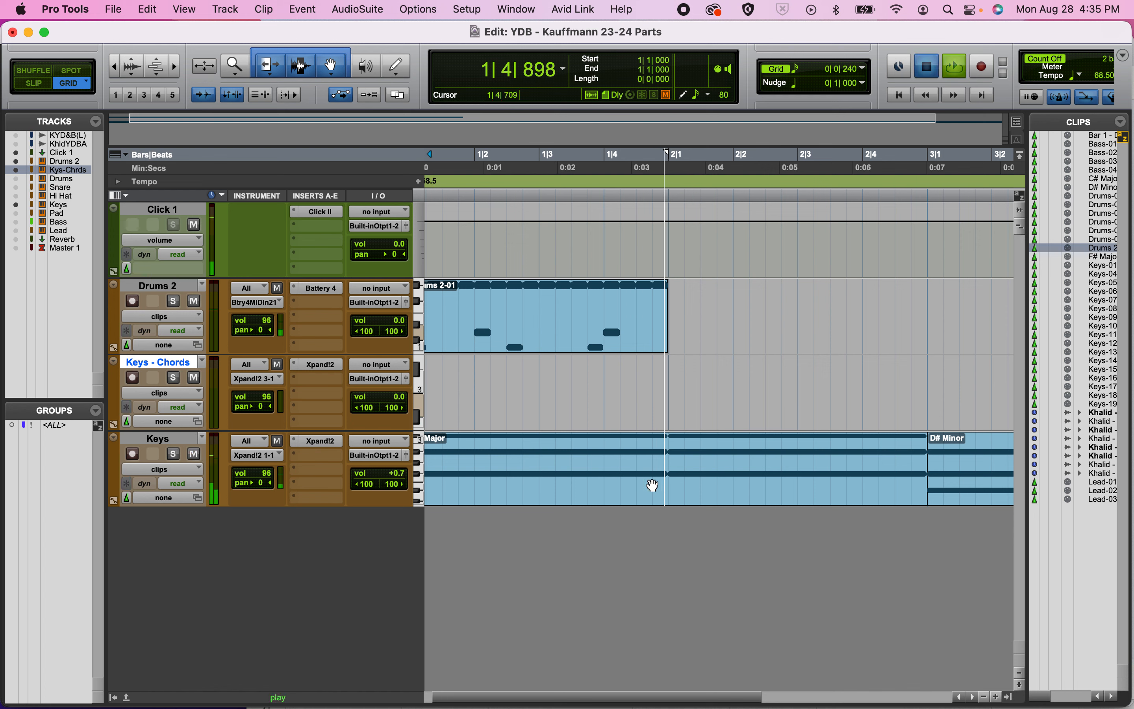
key("space")
Open the first Keys clip in the MIDI Editor and delete the three chord notes in bar 2.
double_click(599, 492)
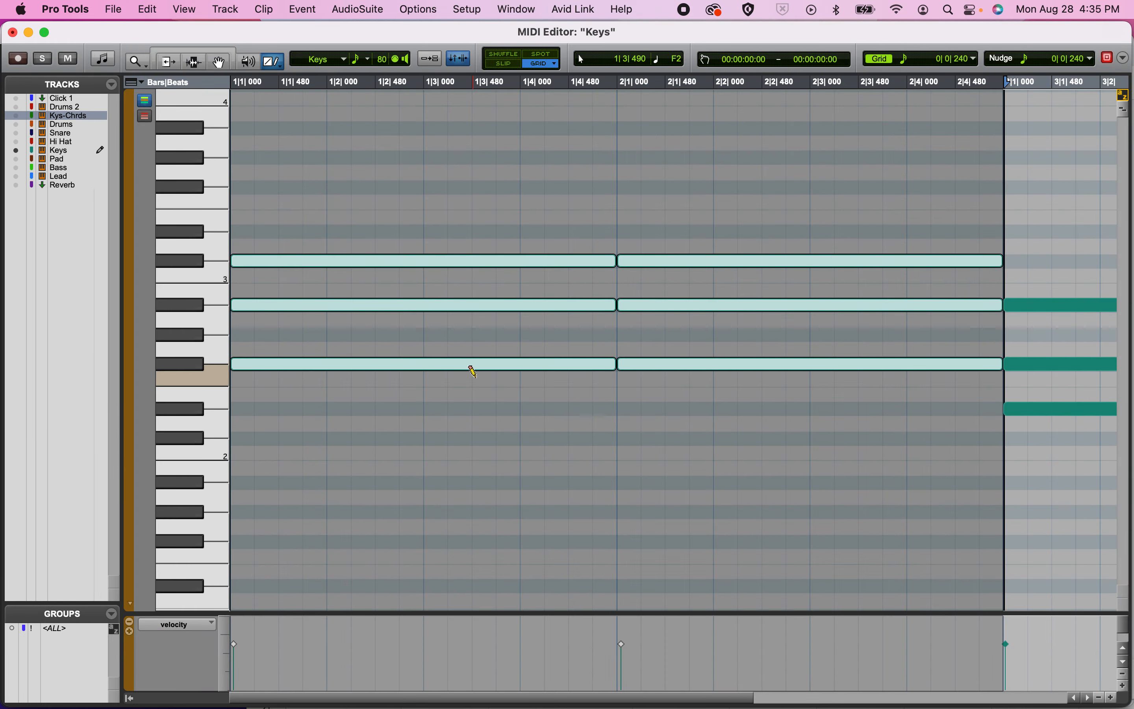
key("super+bracketleft")
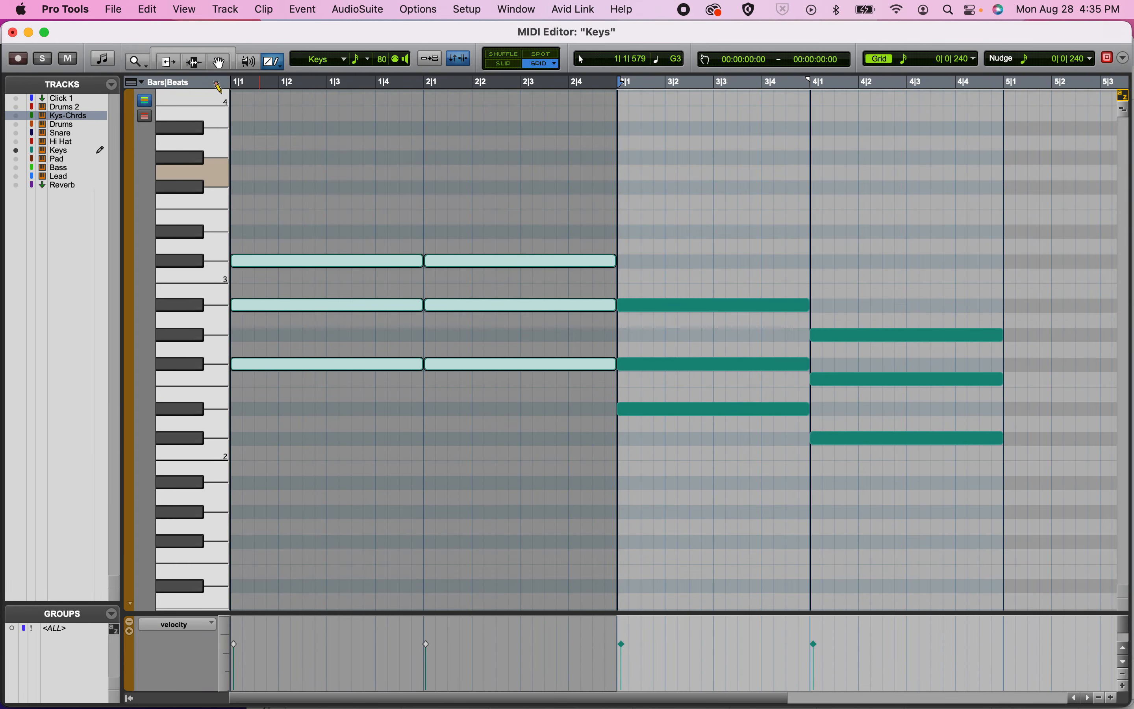
left_click(195, 48)
left_click_drag(284, 225, 289, 397)
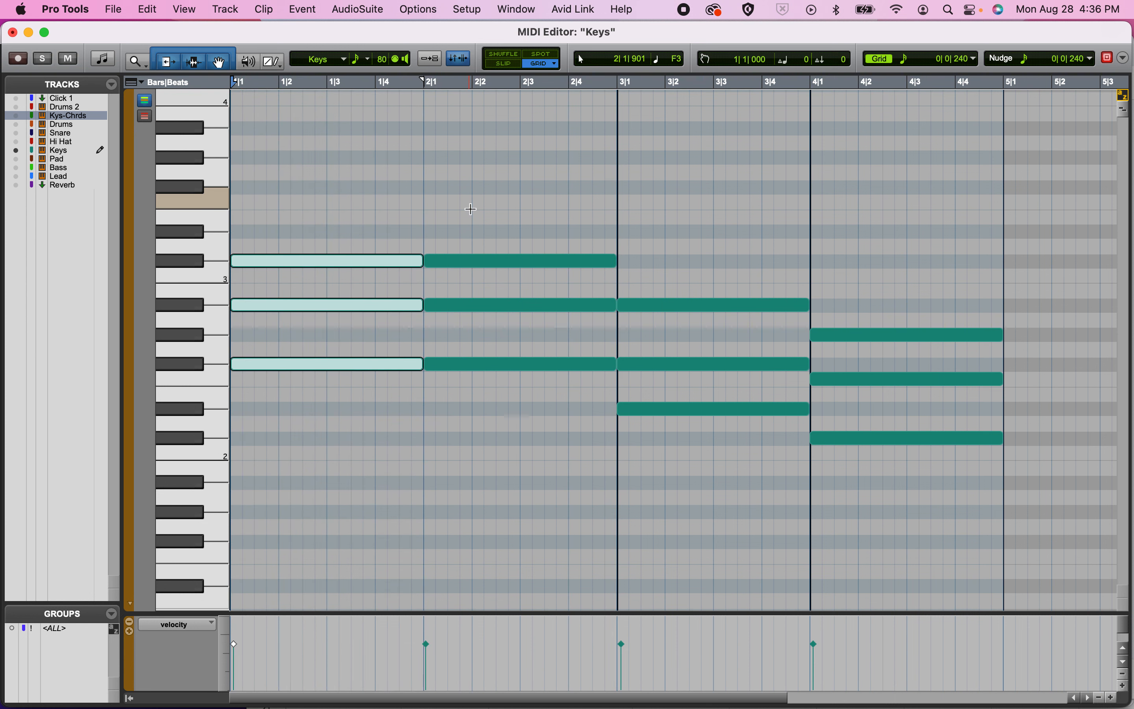
left_click(501, 216)
double_click(540, 423)
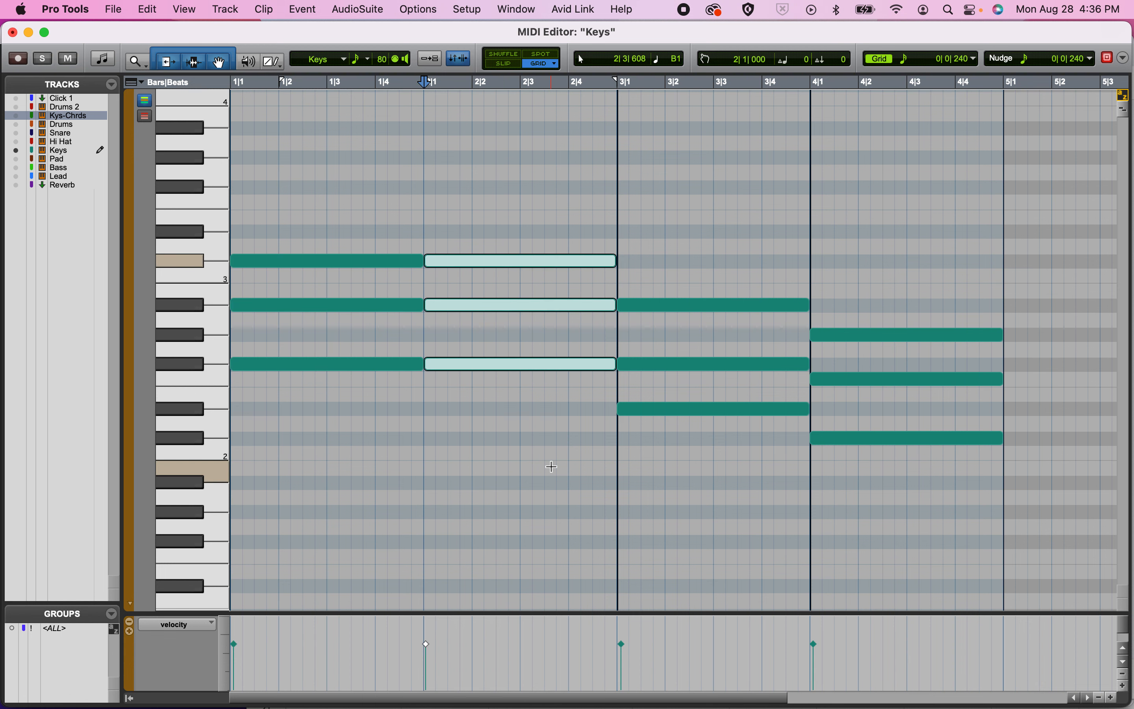
key("Delete")
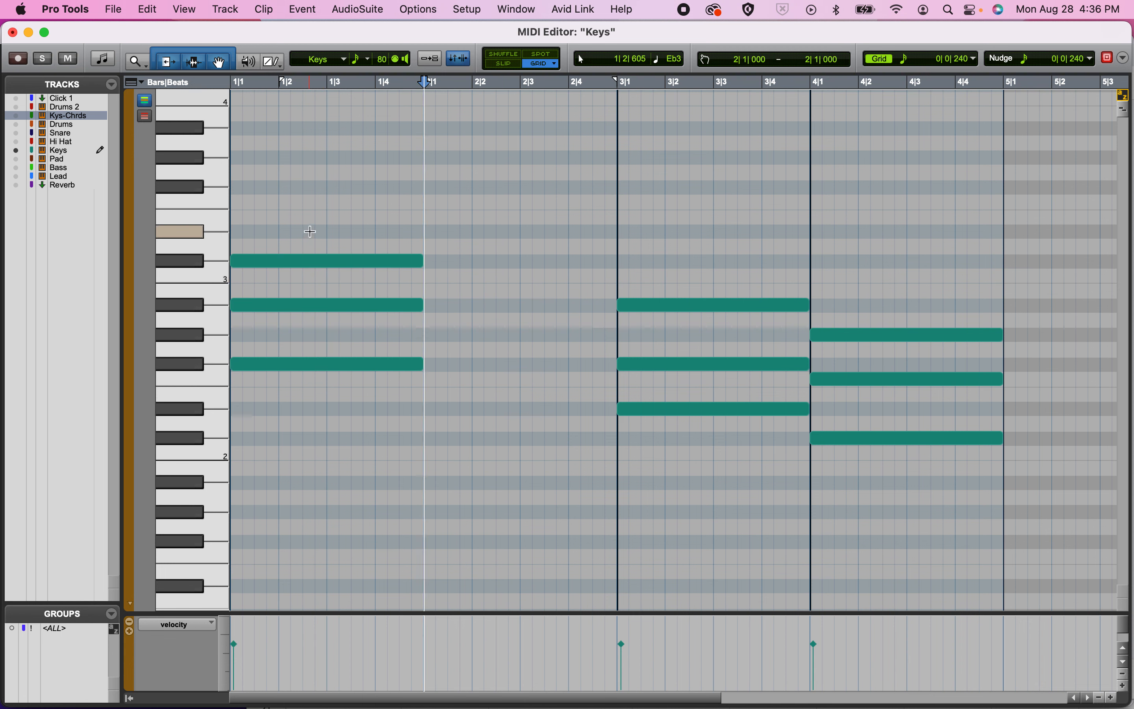
Delete the C#3, A#2 and F#2 notes in bar 1 of the Keys track.
left_click(309, 258)
left_click(312, 310, "shift")
left_click(311, 364, "shift")
key("Delete")
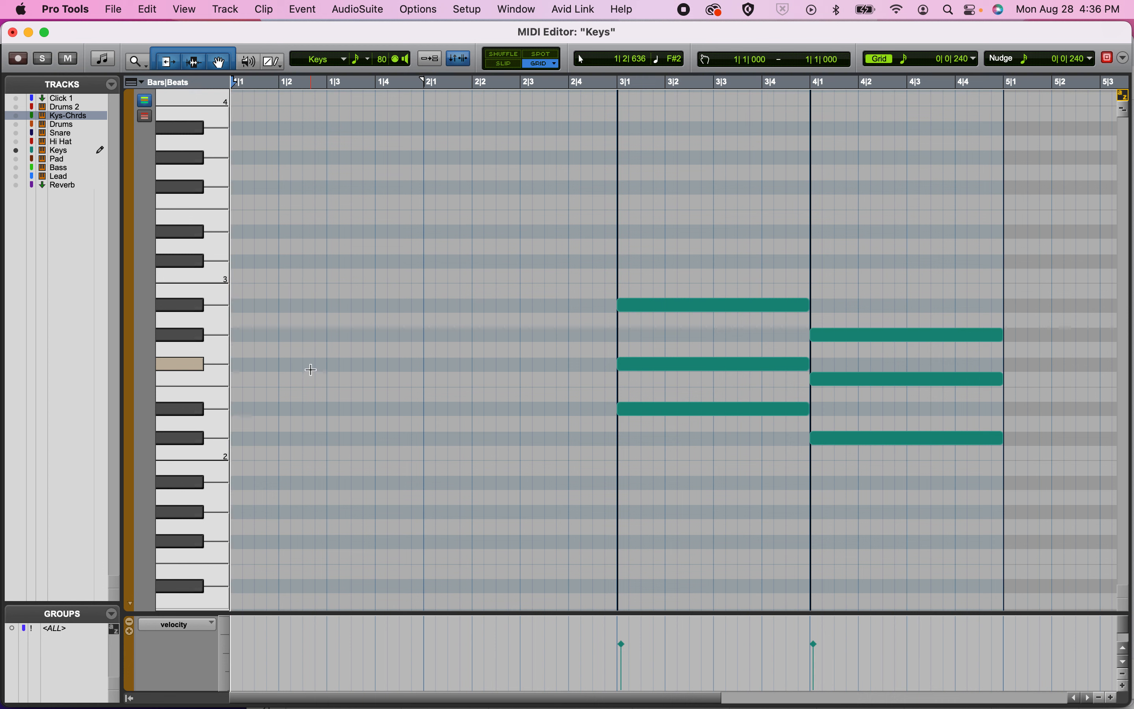
Draw one-bar F#2, A#2 and C#3 notes in bar 1 with the Free Hand pencil, and play the chord back.
left_click(273, 63)
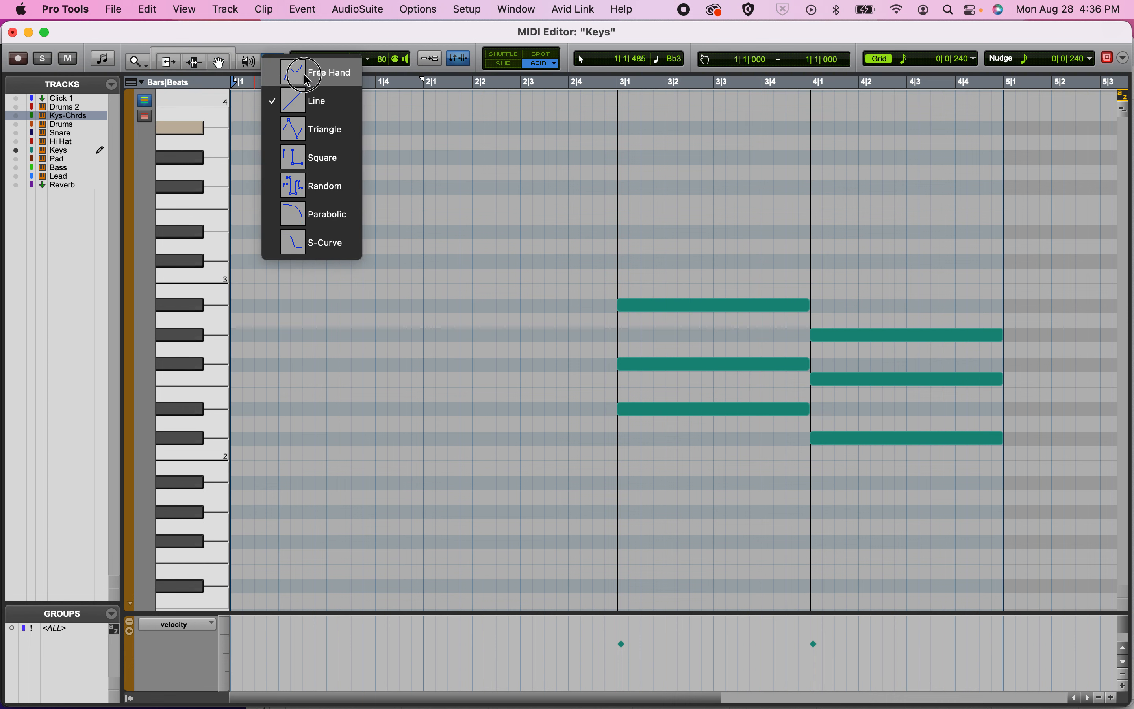
left_click(319, 71)
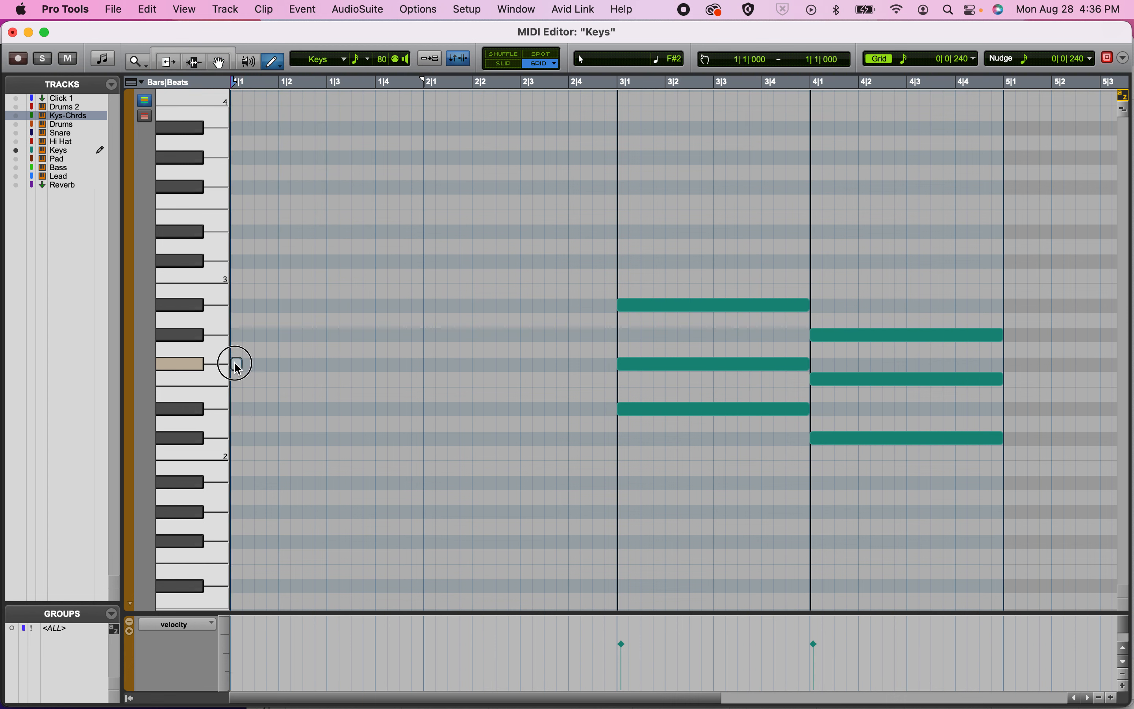
left_click_drag(235, 363, 424, 364)
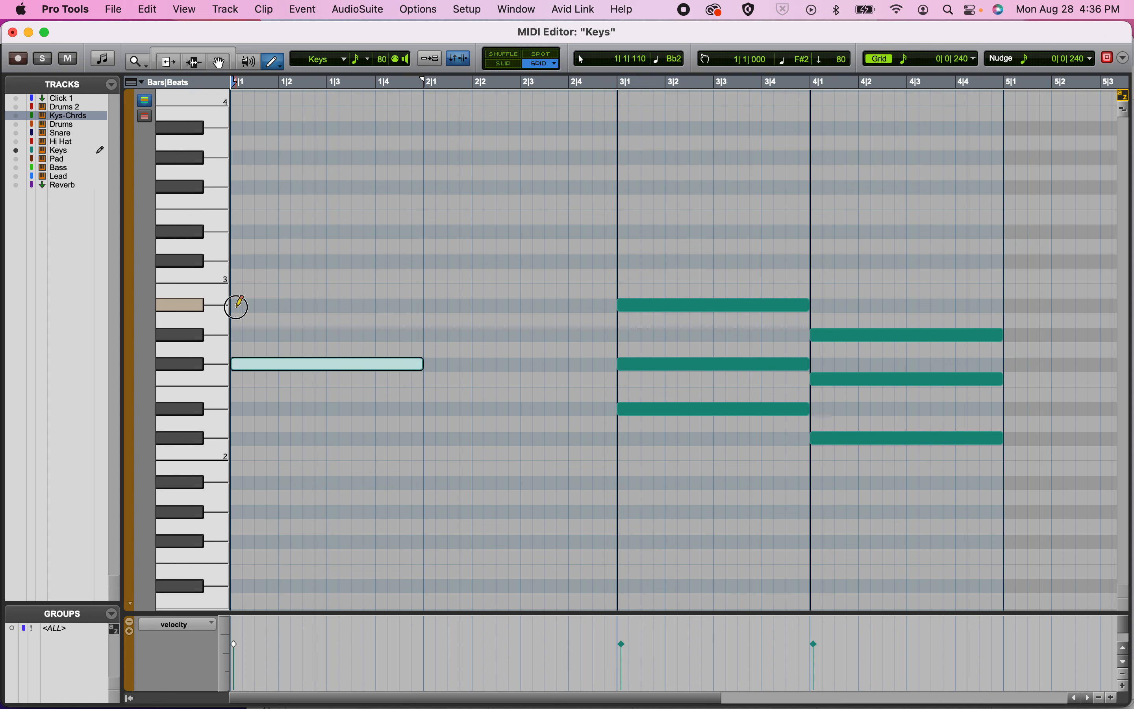
left_click_drag(237, 306, 421, 309)
left_click_drag(237, 263, 420, 263)
key("space")
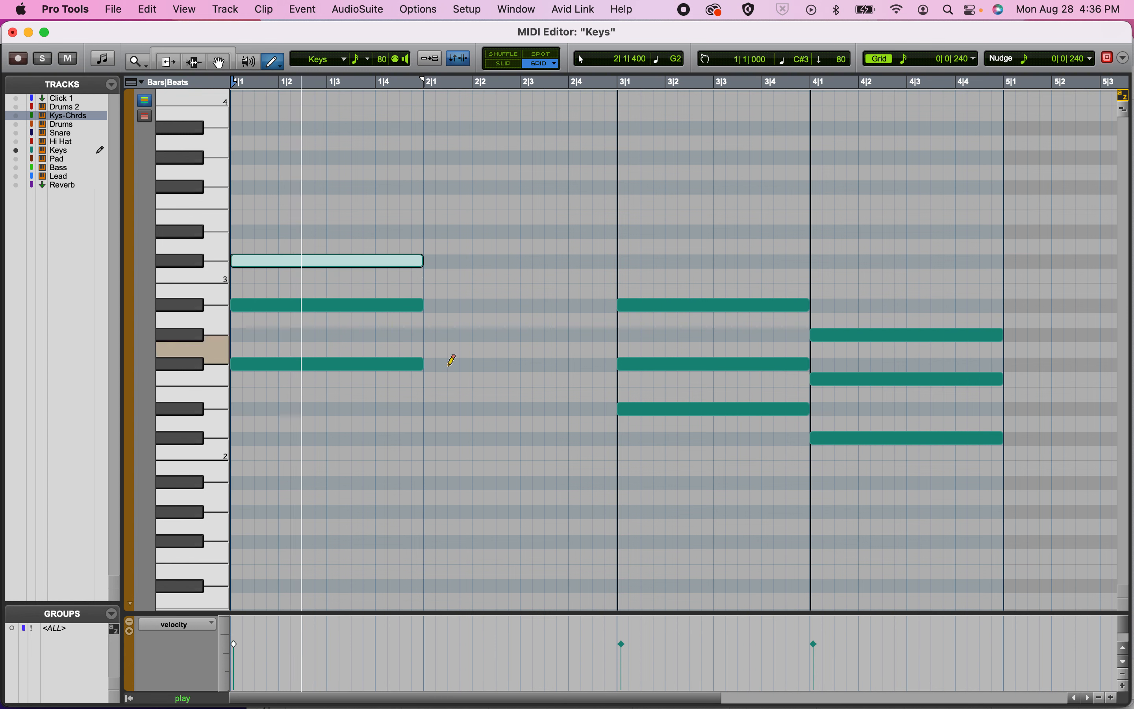
key("space")
Draw one-bar F#2, A#2 and C#3 notes in bar 2, and play the whole chord progression.
left_click_drag(436, 364, 618, 366)
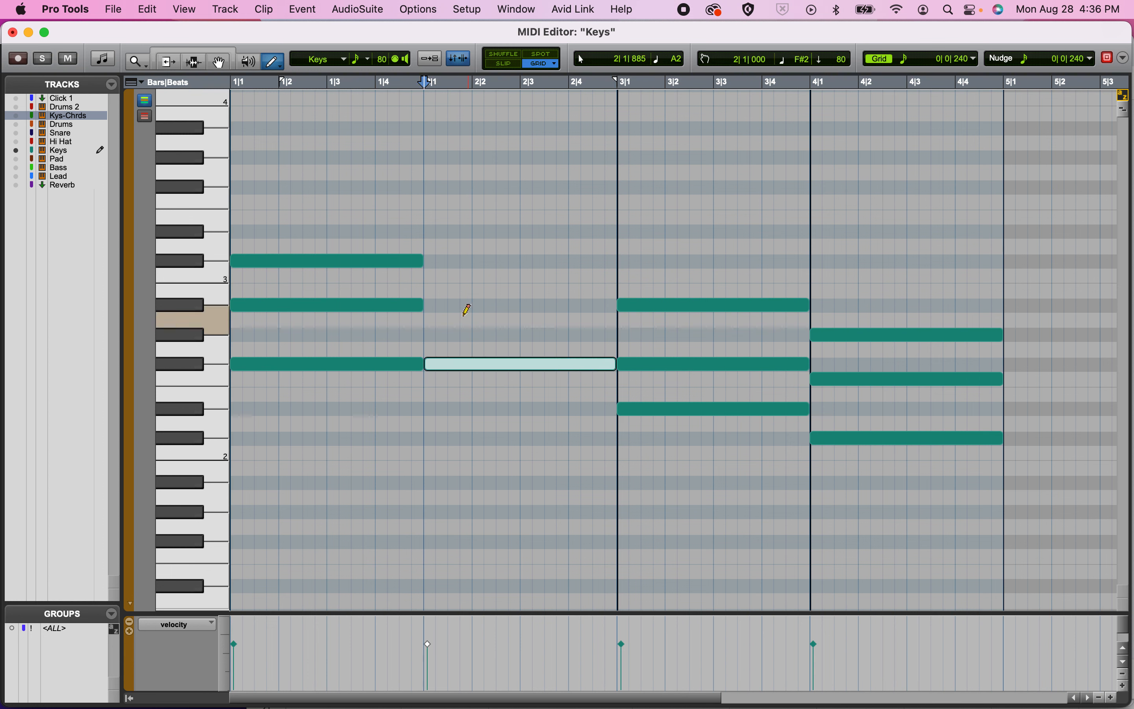
left_click_drag(430, 304, 617, 306)
left_click_drag(434, 260, 614, 260)
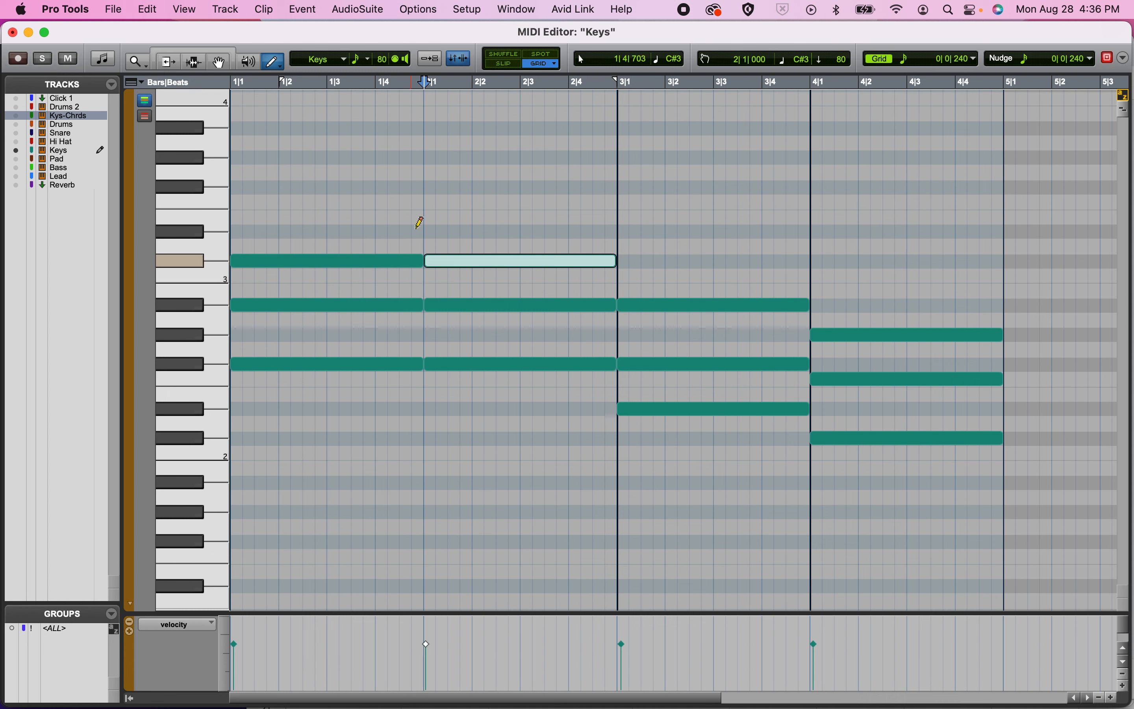
key("space")
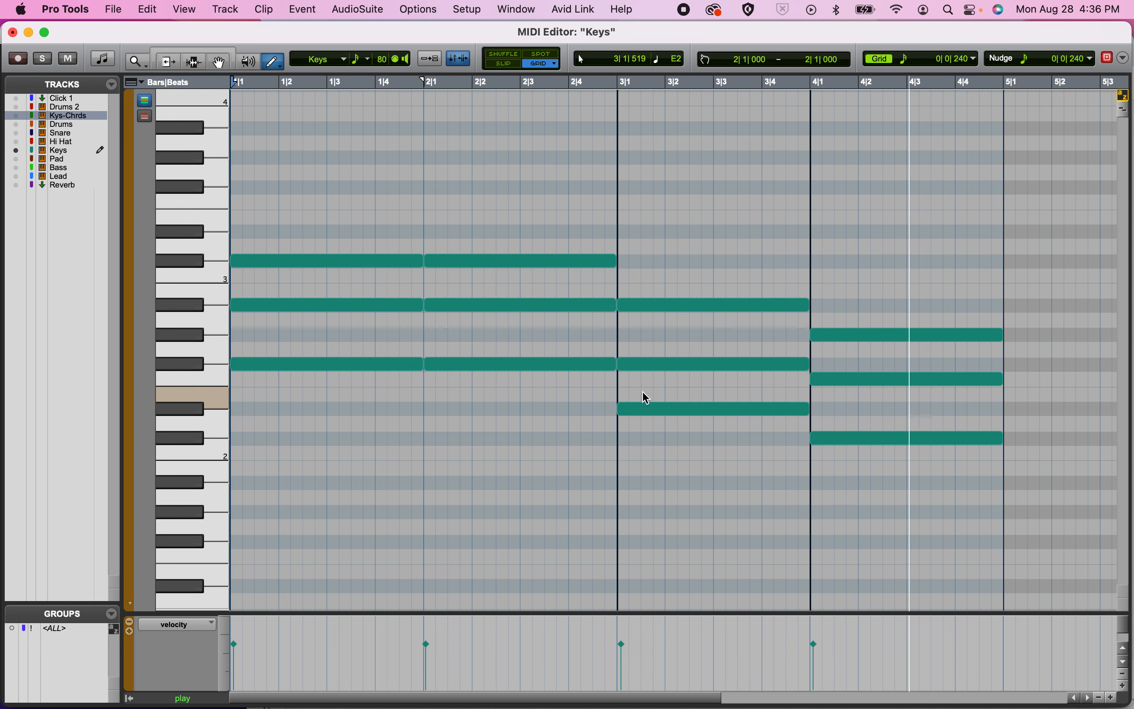
key("space")
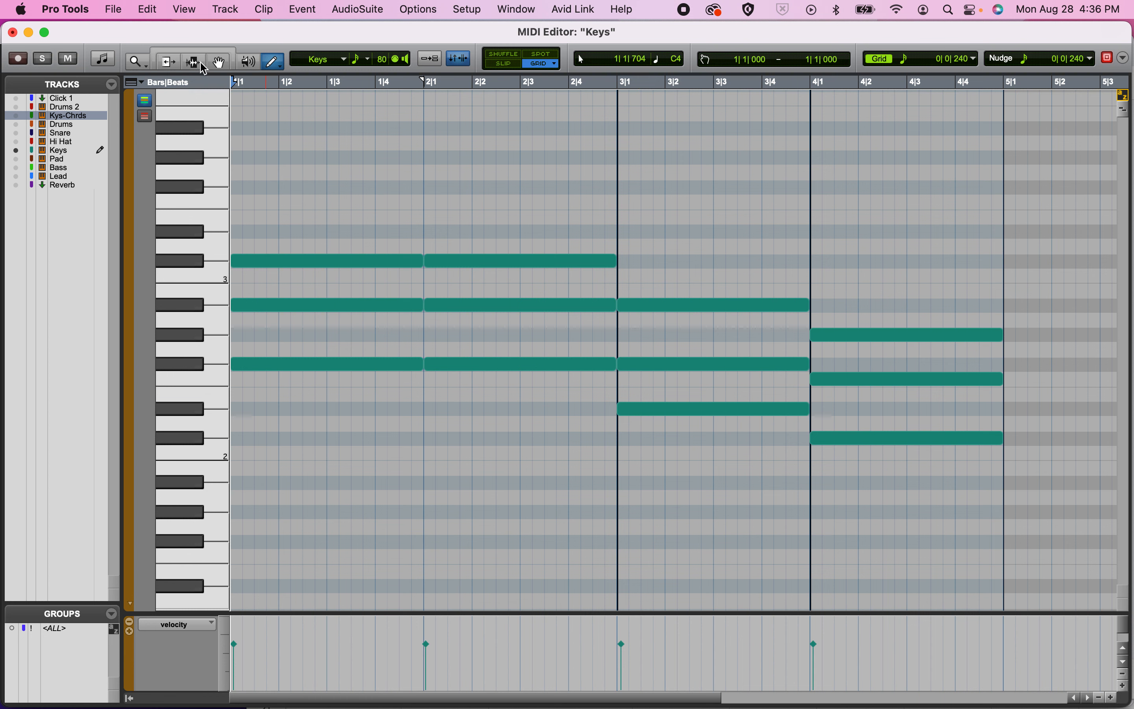
Audition the bar 3 chord notes with the Grabber tool, and select all F#2 notes on the Keys track.
left_click(219, 62)
left_click(679, 408)
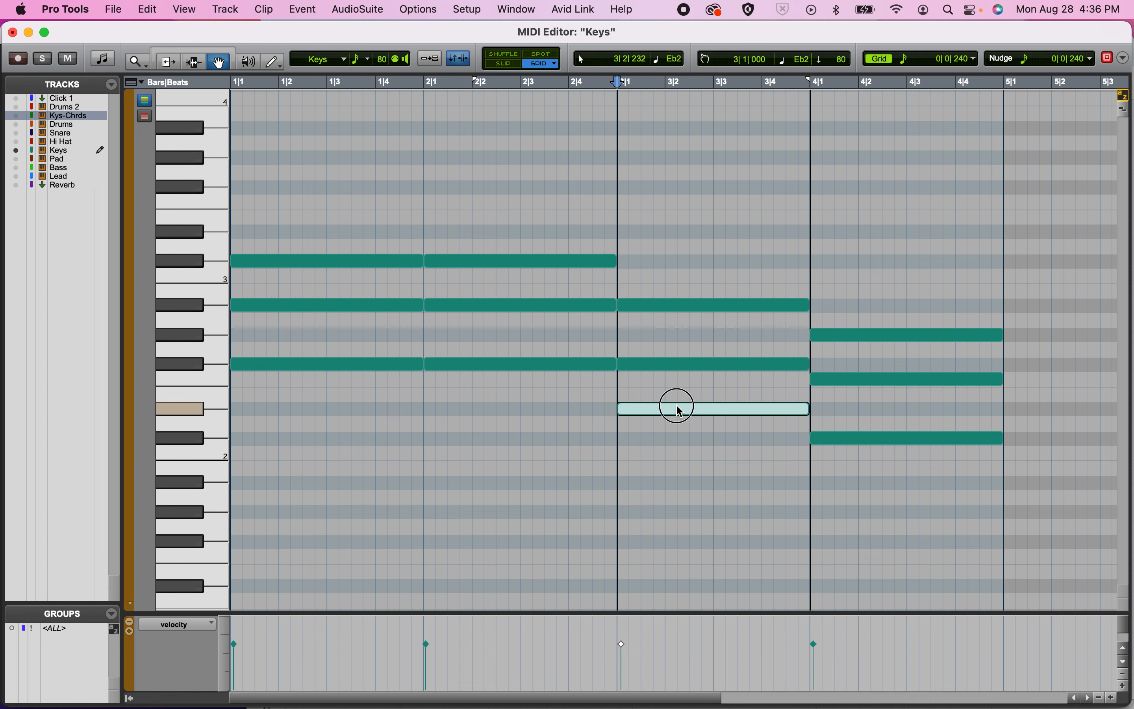
left_click_drag(679, 411, 668, 311)
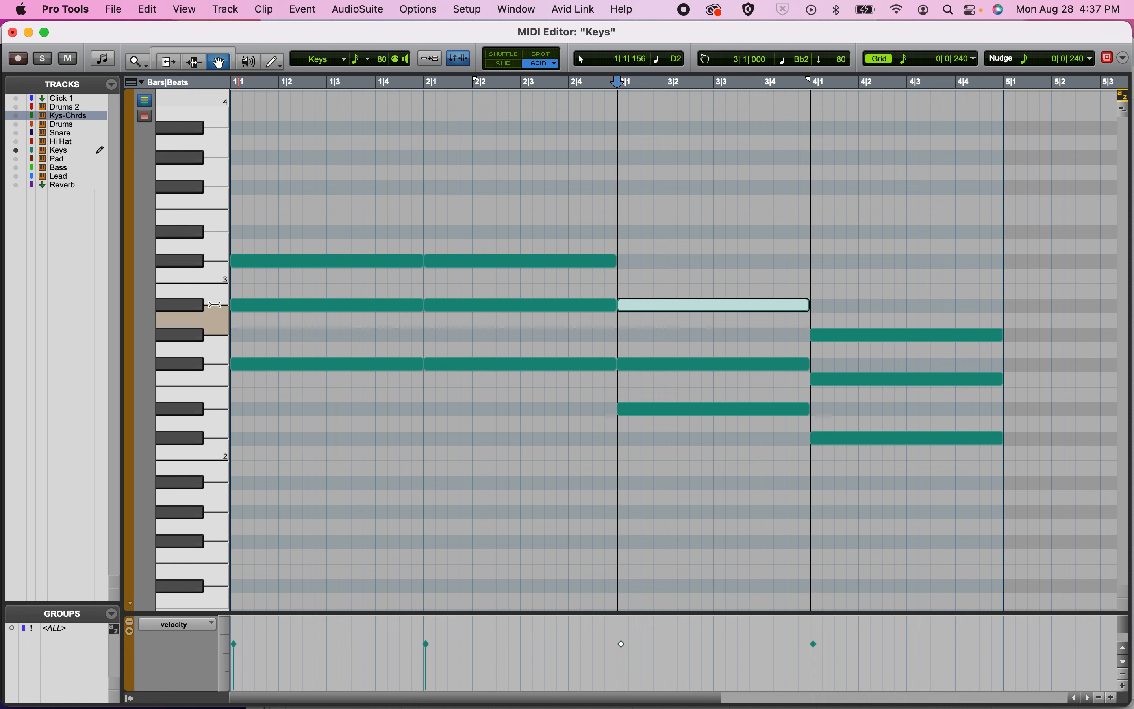
left_click(209, 367)
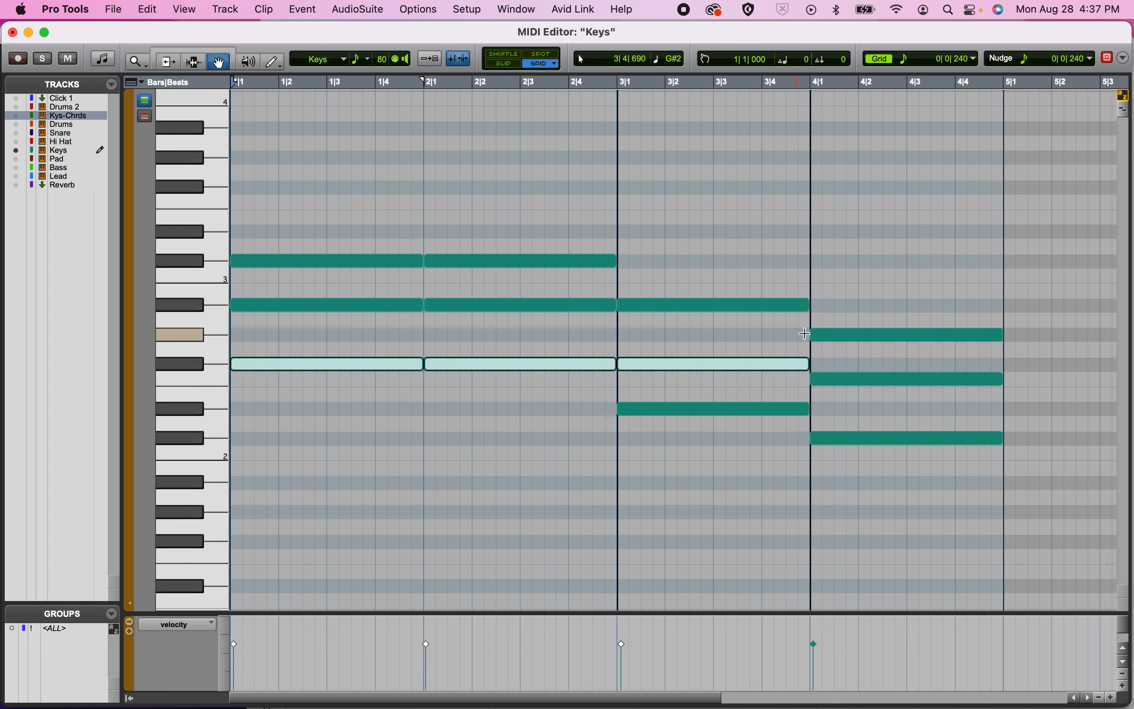
Audition the C#2, F2 and G#2 notes of the bar 4 chord, and return to the start.
left_click(849, 439)
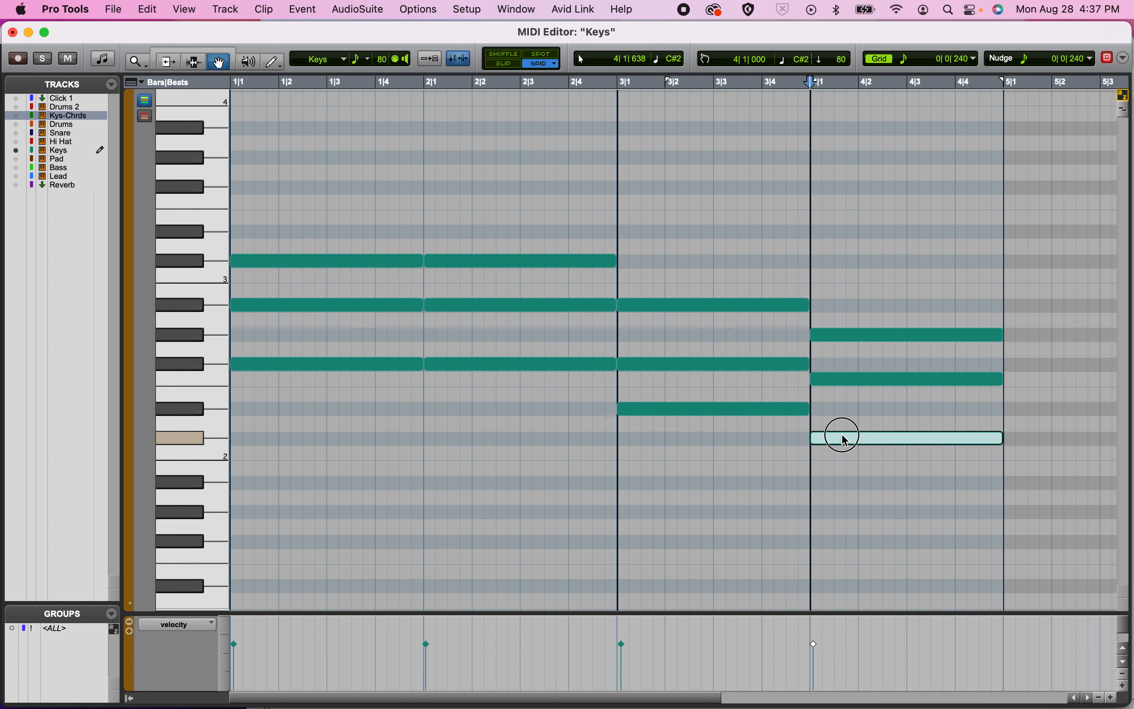
left_click(861, 387)
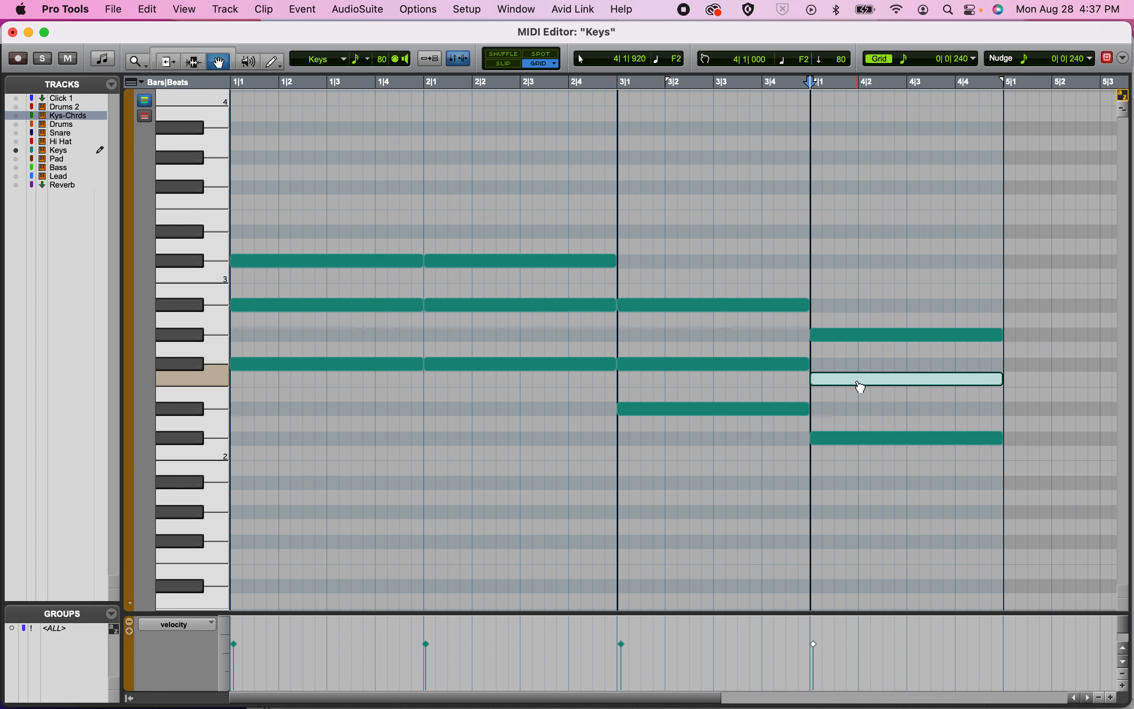
left_click(850, 340)
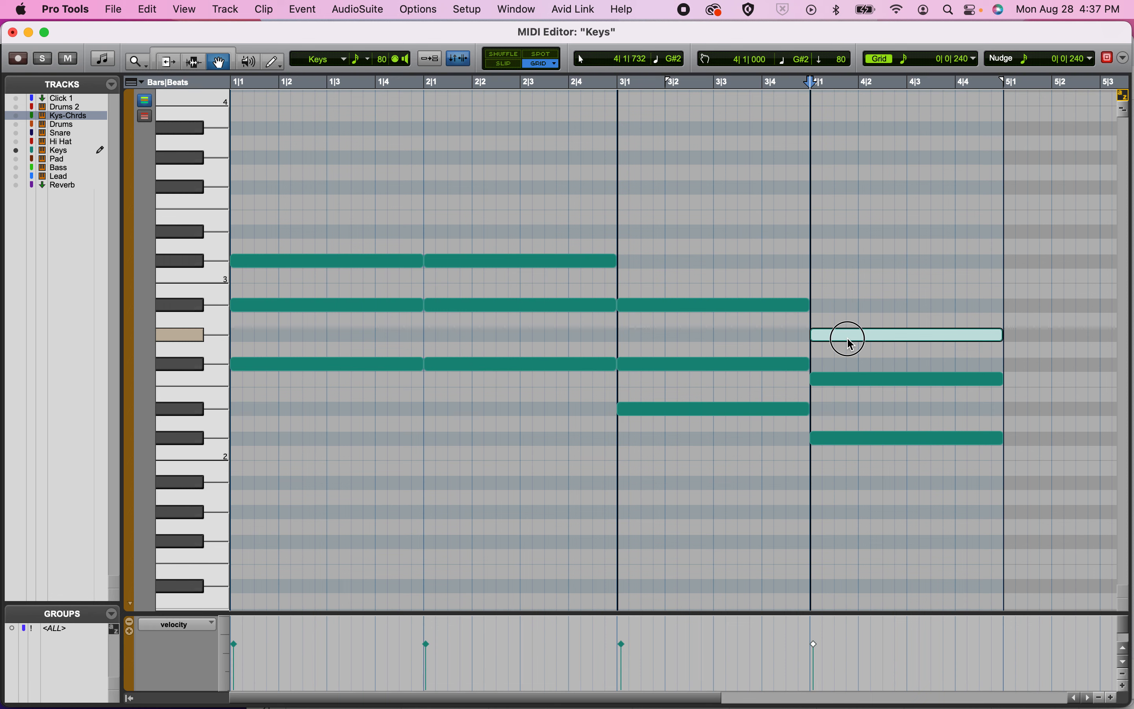
key("Return")
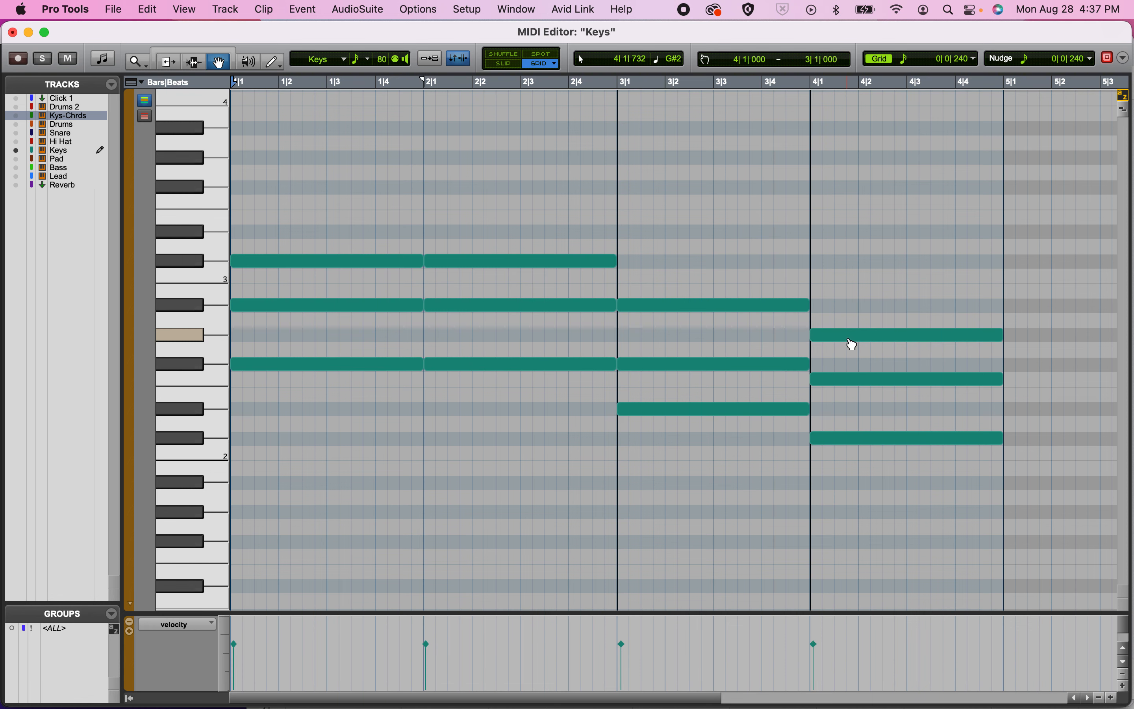
Close the MIDI Editor, fit all four bars in the Edit window, and play the Keys chords with the drums.
left_click(13, 33)
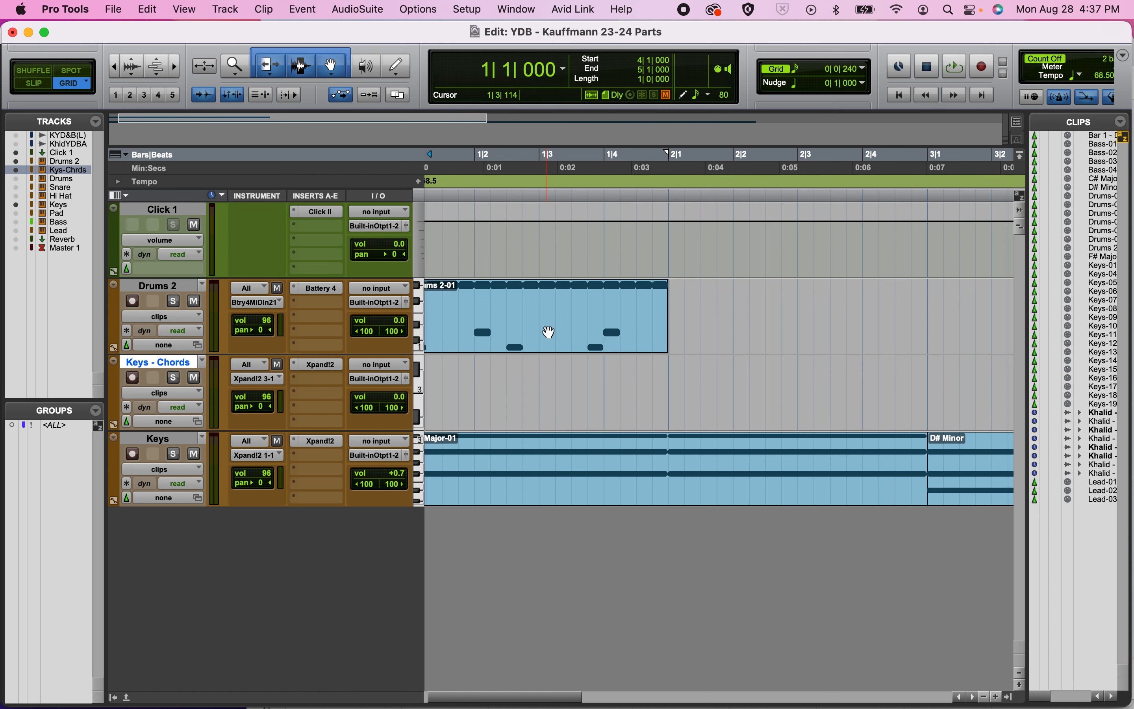
key("super+bracketleft")
key("space")
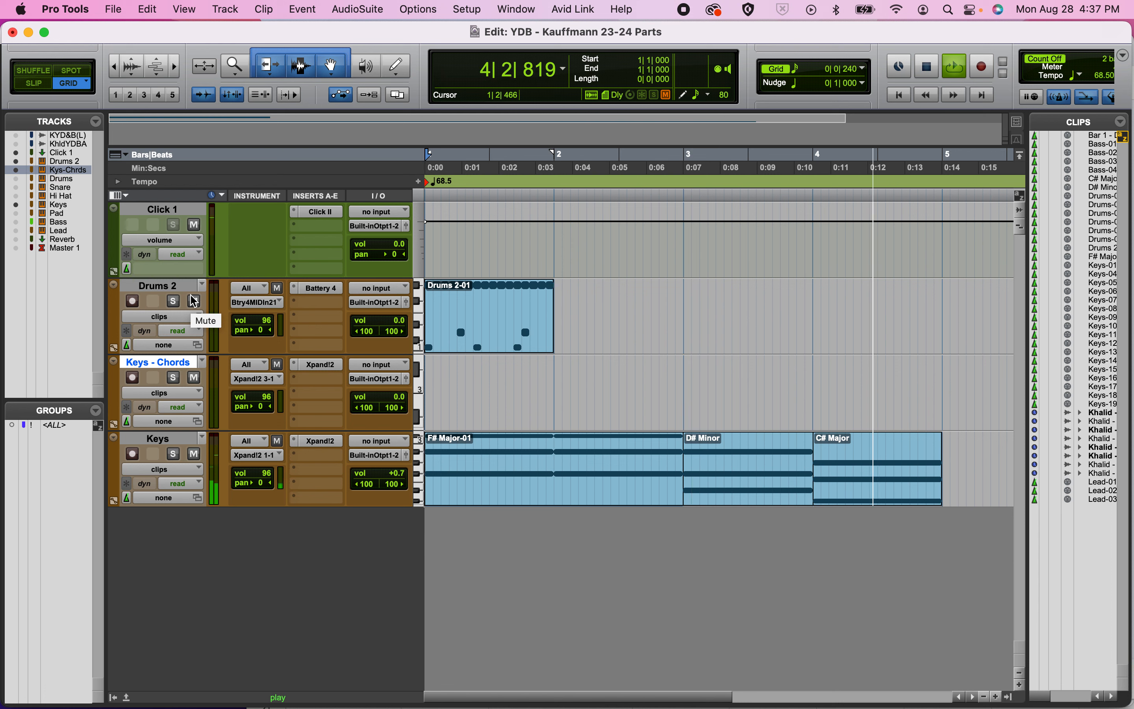
key("space")
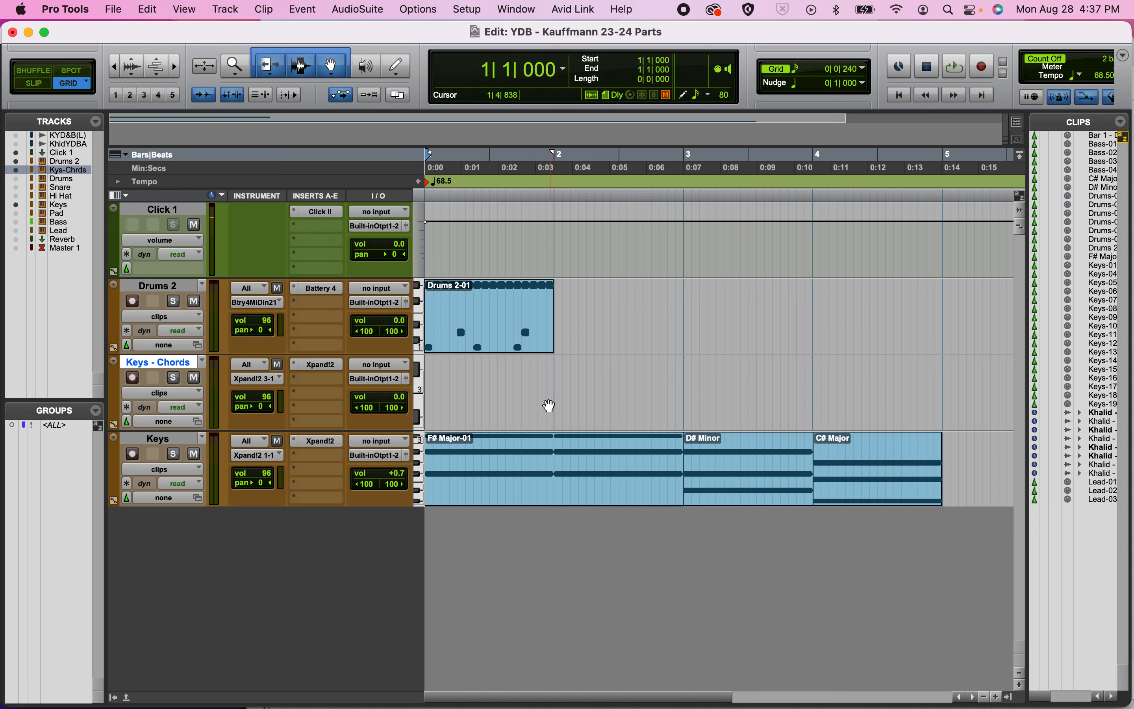
left_click(336, 77)
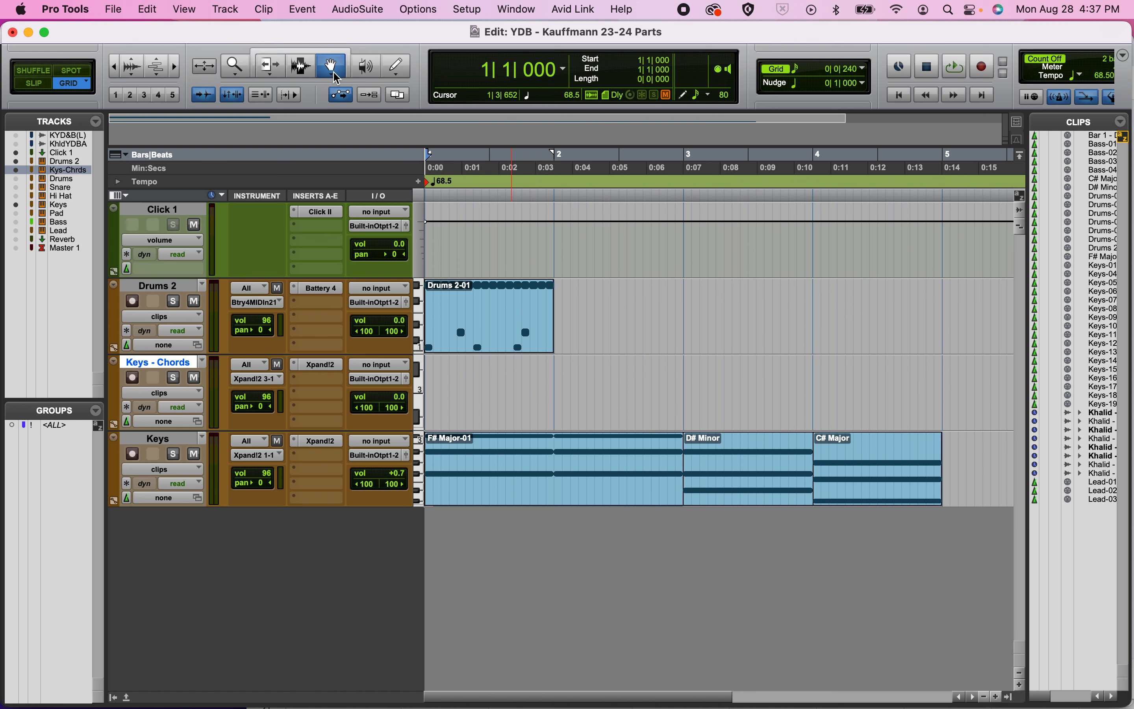
left_click(308, 49)
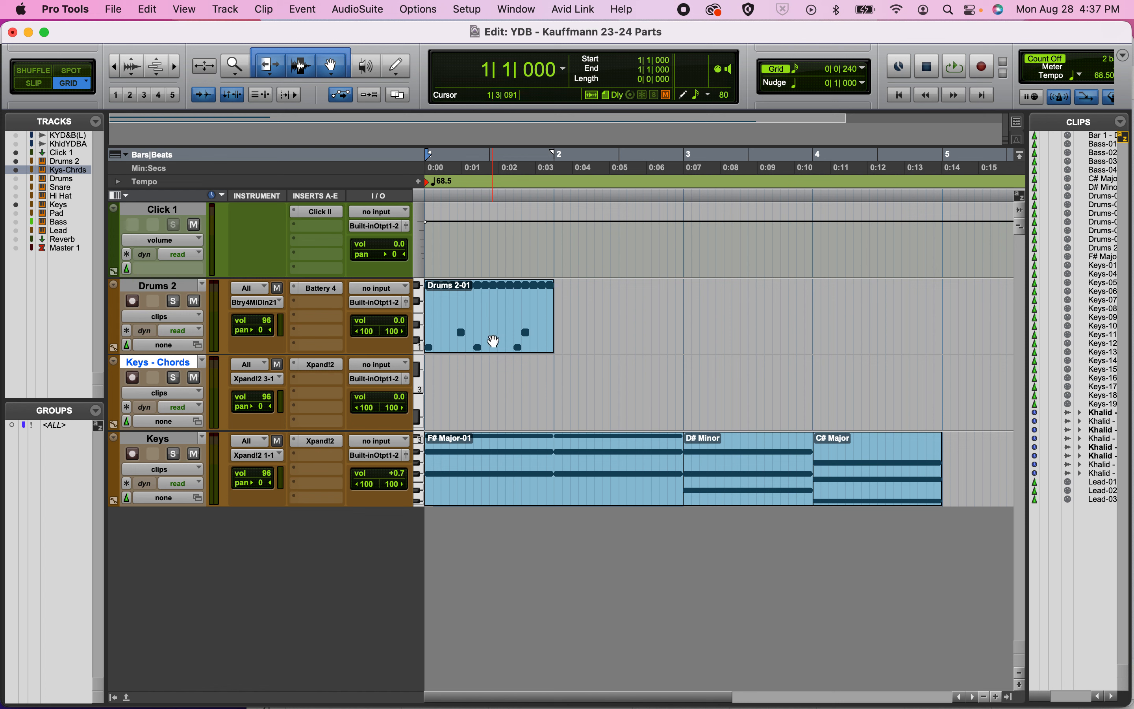
Duplicate the one-bar Drums 2 clip three times so the drum pattern fills bars 1 to 4.
left_click(495, 341)
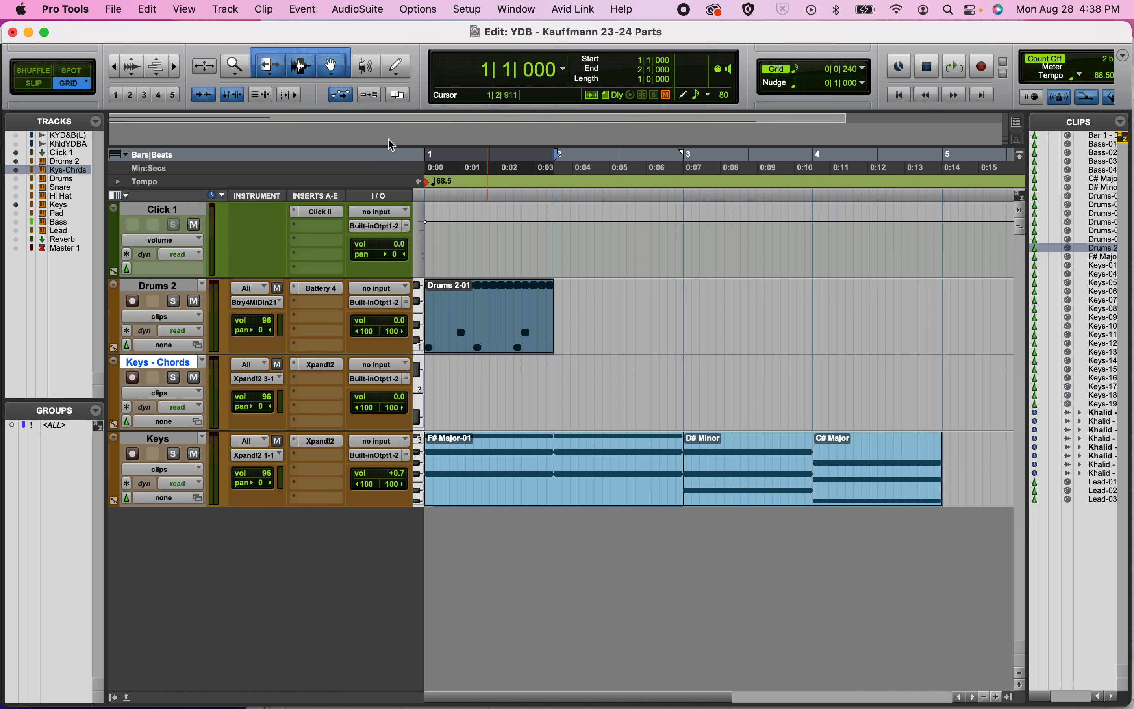
left_click(153, 8)
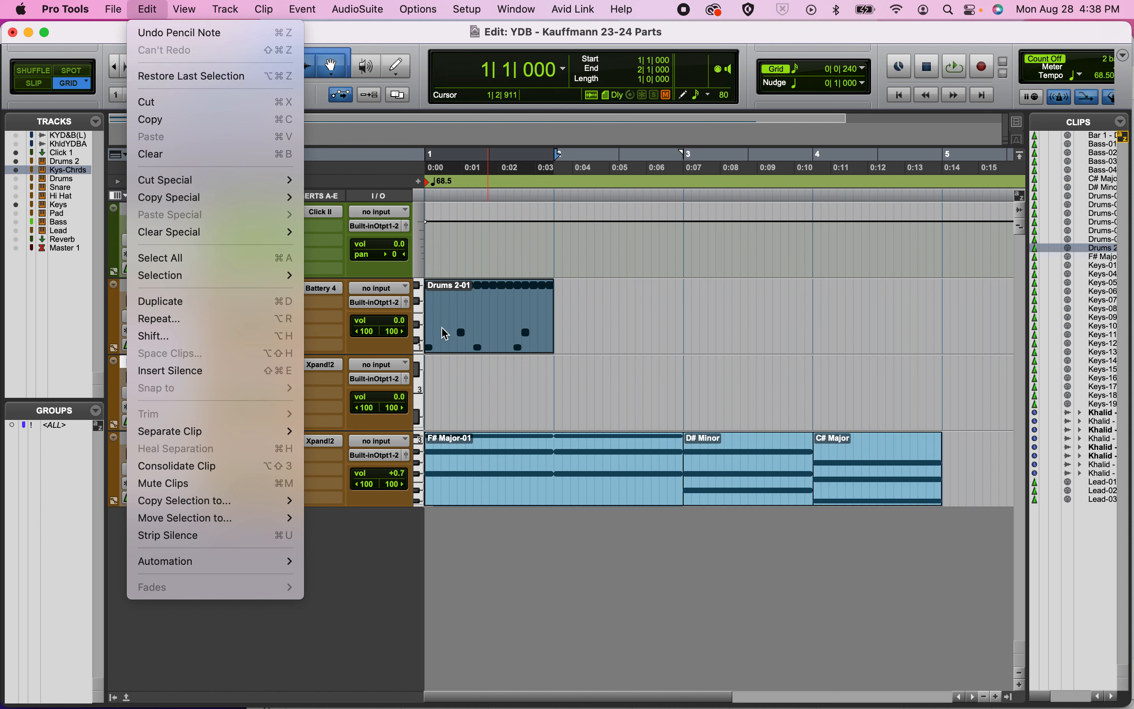
left_click(464, 333)
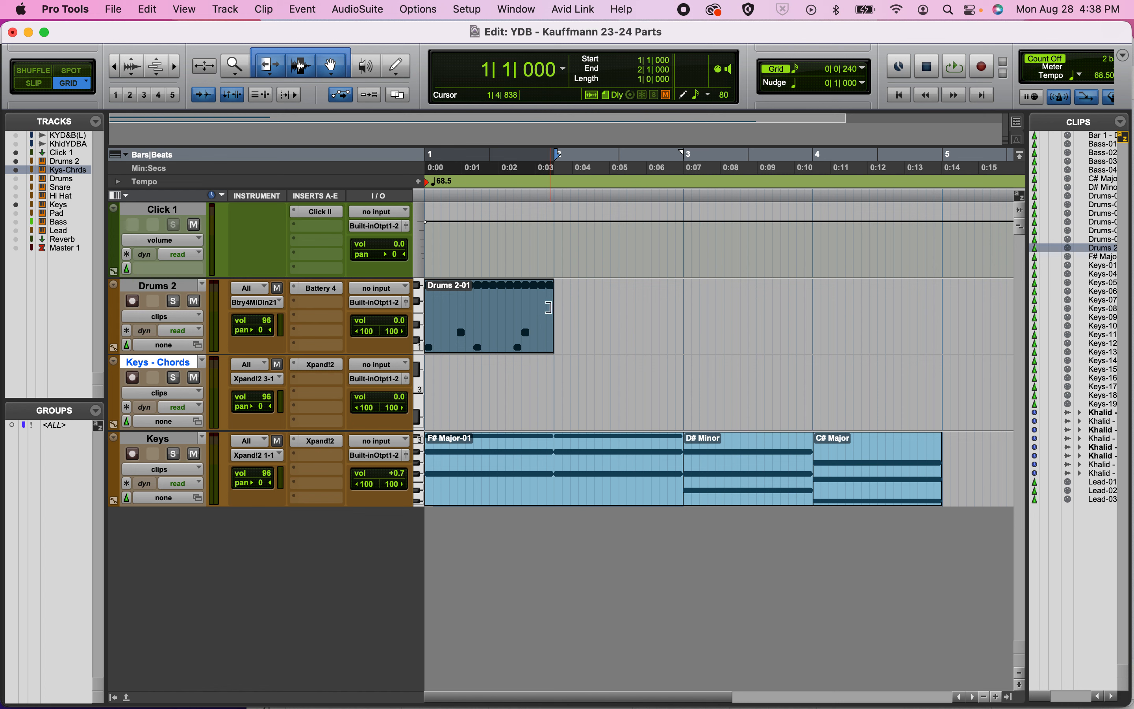
left_click_drag(553, 308, 571, 307)
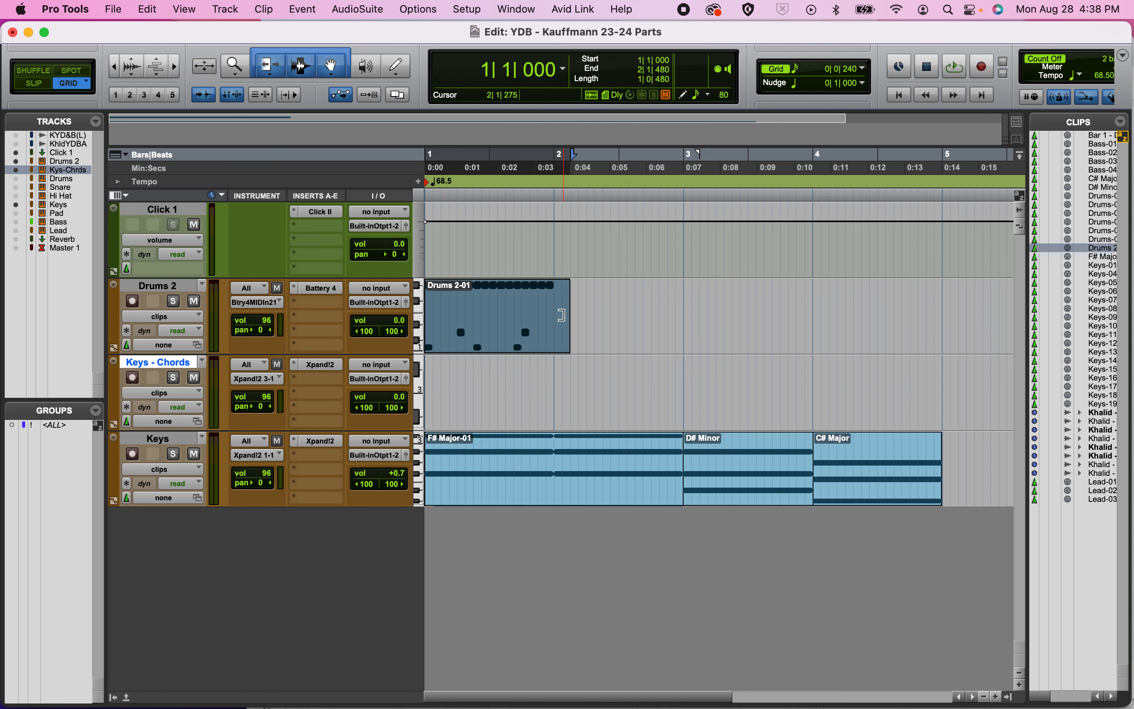
left_click_drag(560, 319, 554, 310)
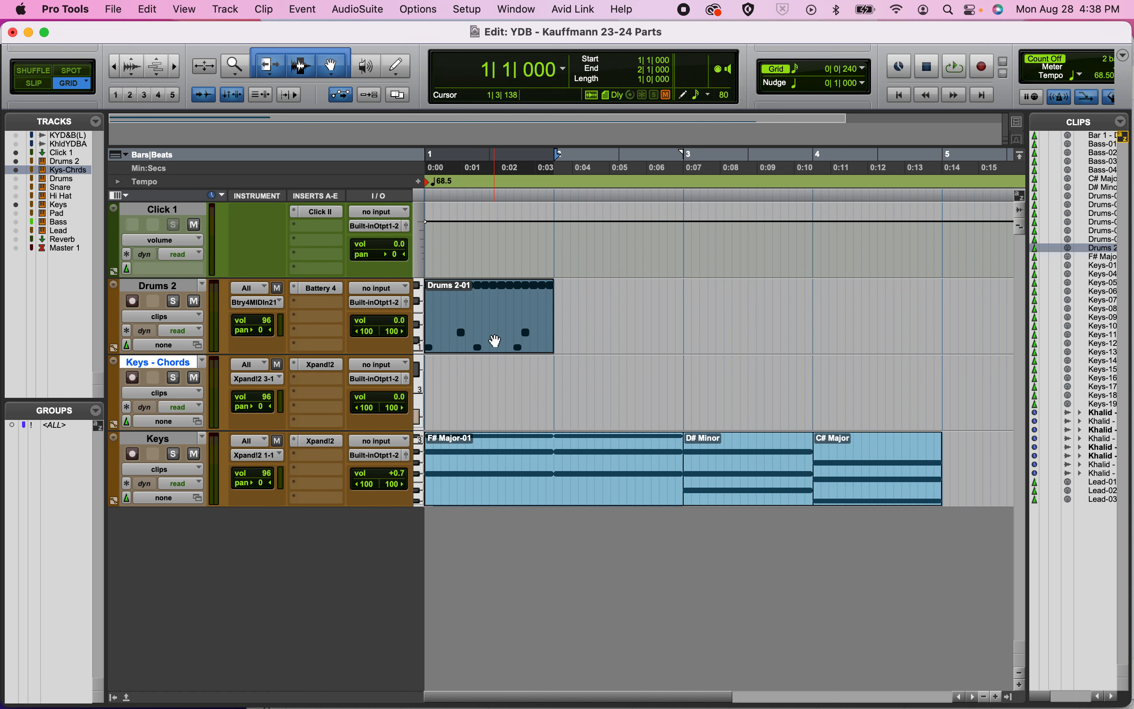
key("super+d")
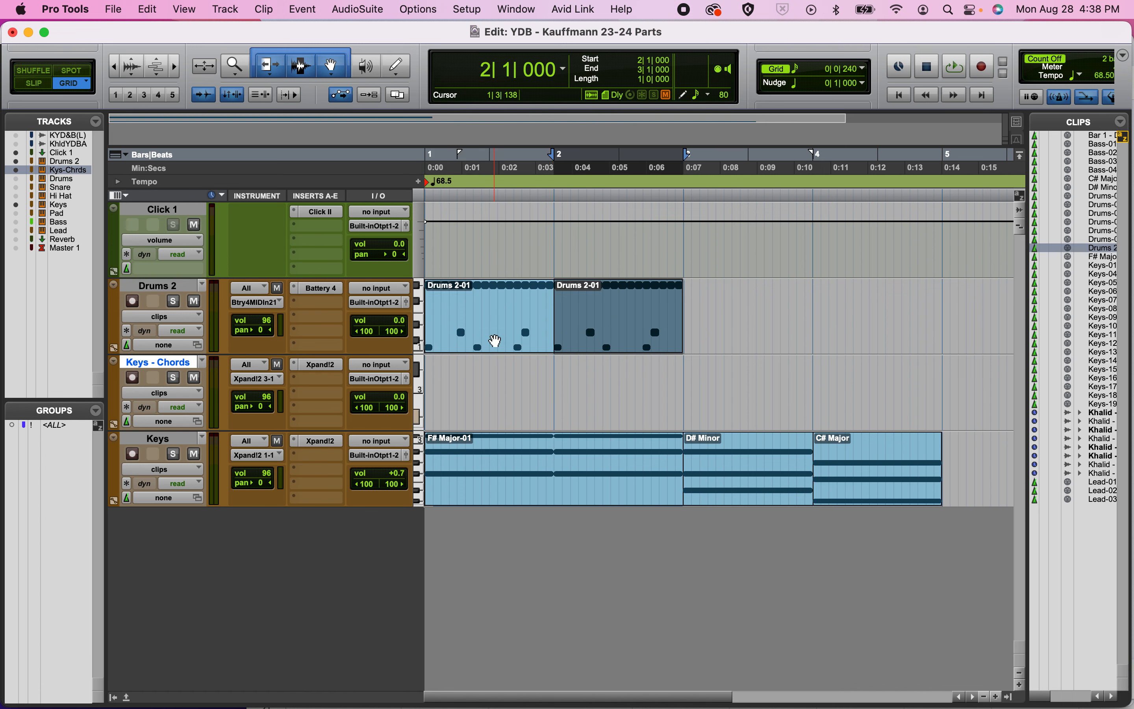
key("super+d")
key("super+d")
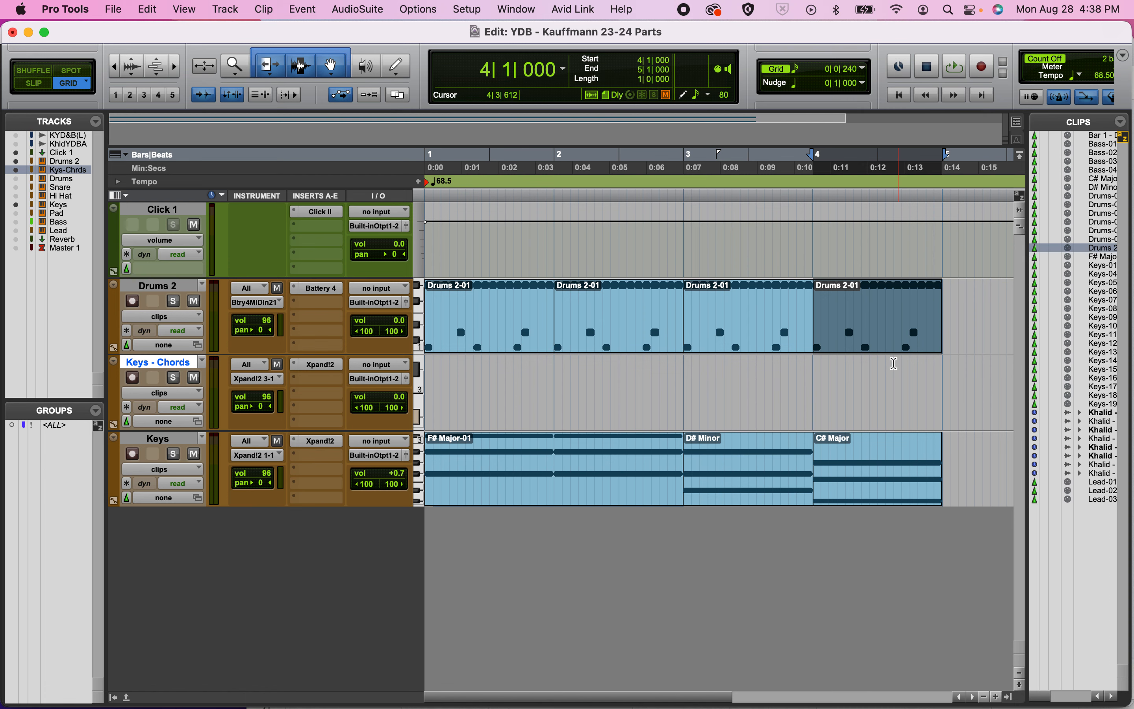
Add sixteenth-note D1 hits at 4|4|480 and 4|4|720 in the bar 4 Drums 2 clip, and play the fill.
double_click(893, 350)
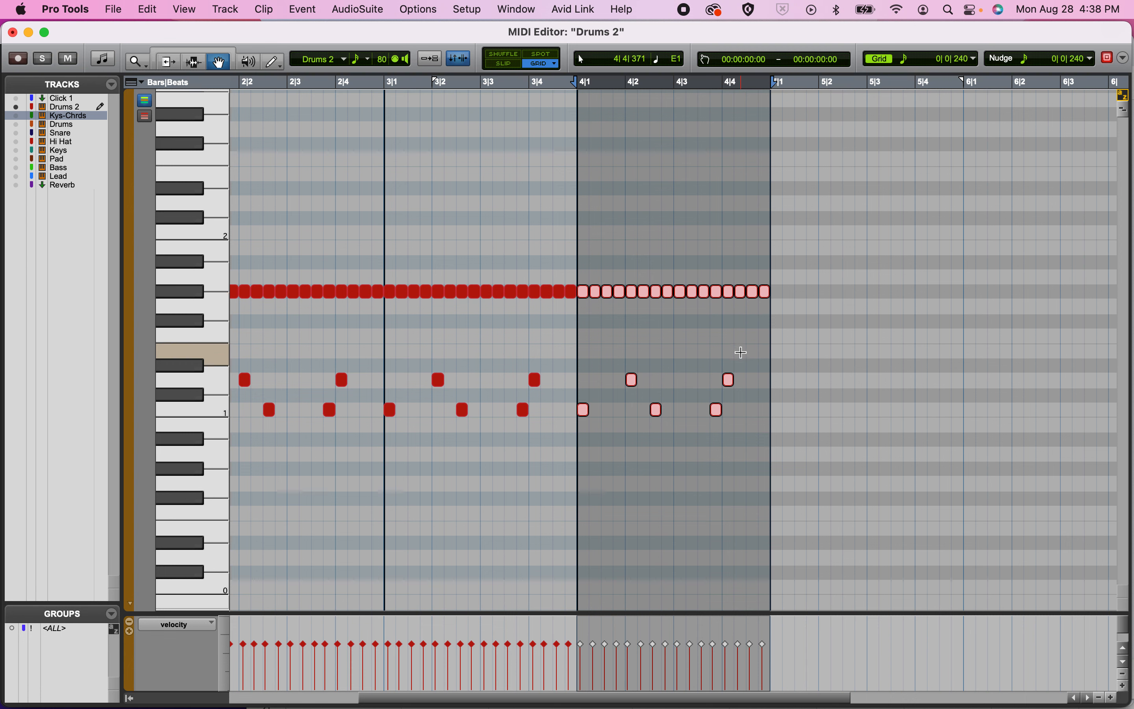
left_click(753, 377)
left_click(753, 381)
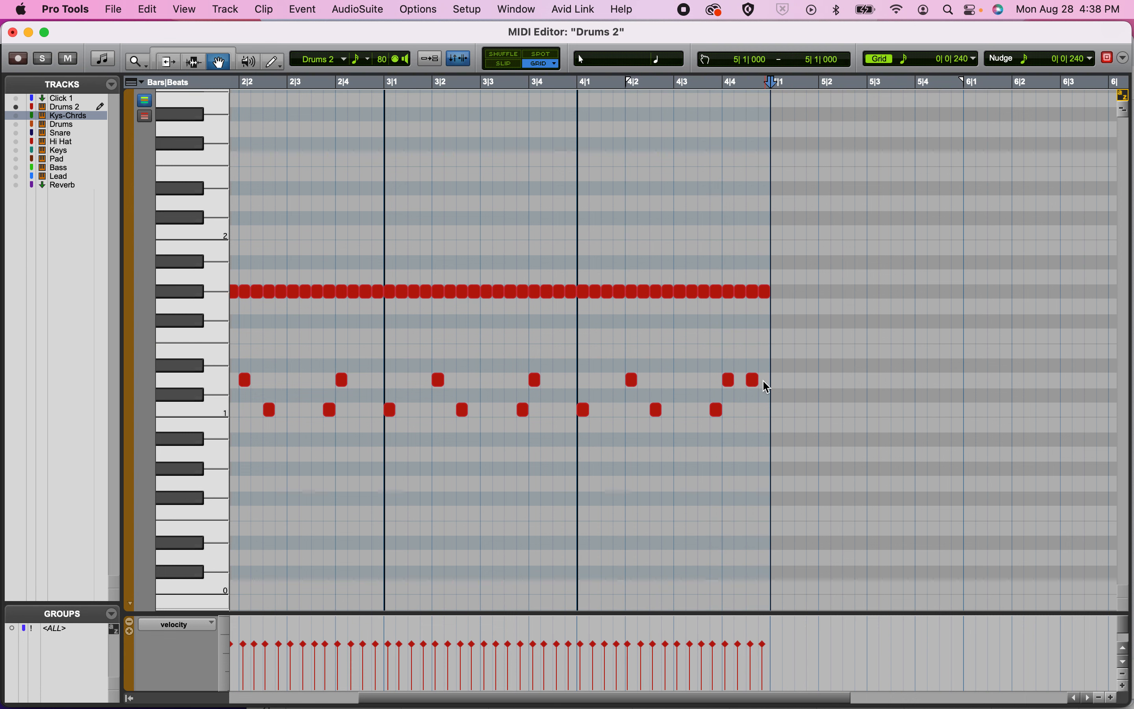
left_click(762, 382)
left_click(678, 361)
key("space")
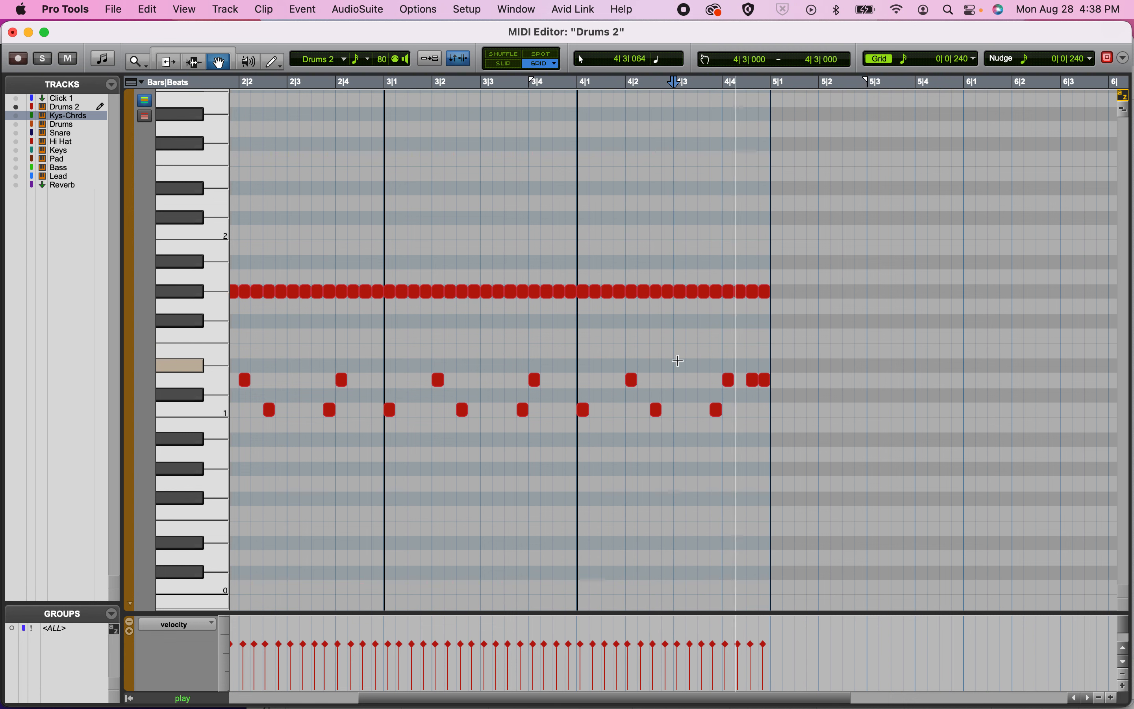
left_click(747, 350)
key("super+bracketright")
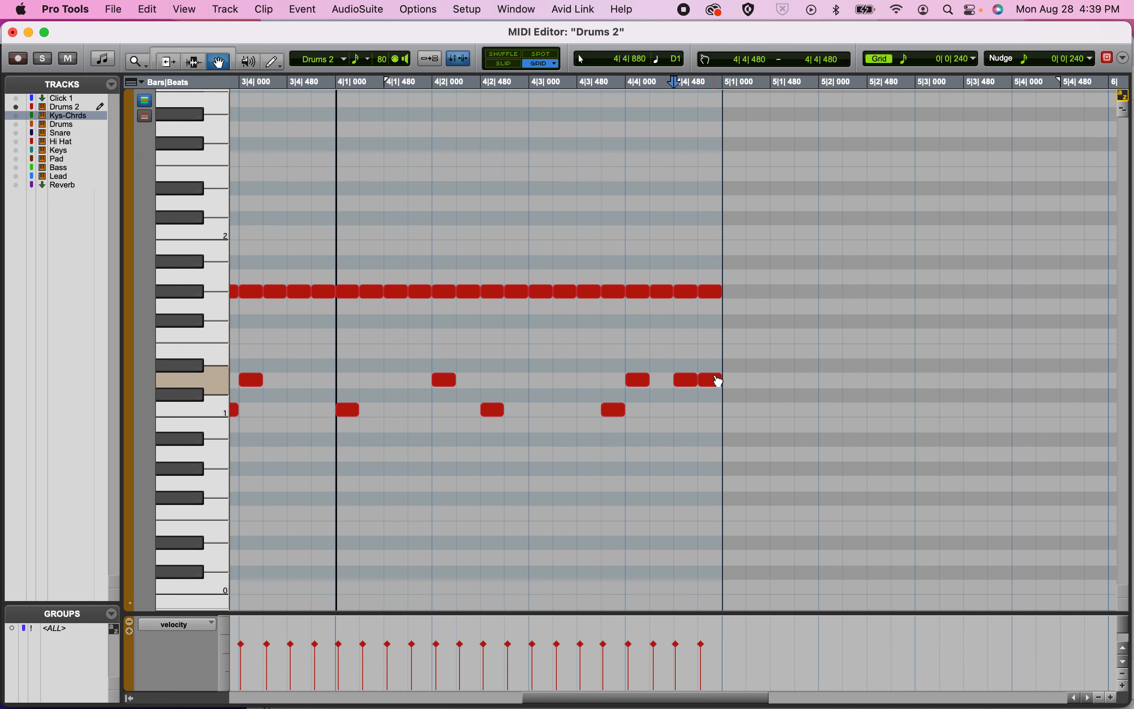
left_click(508, 364)
key("space")
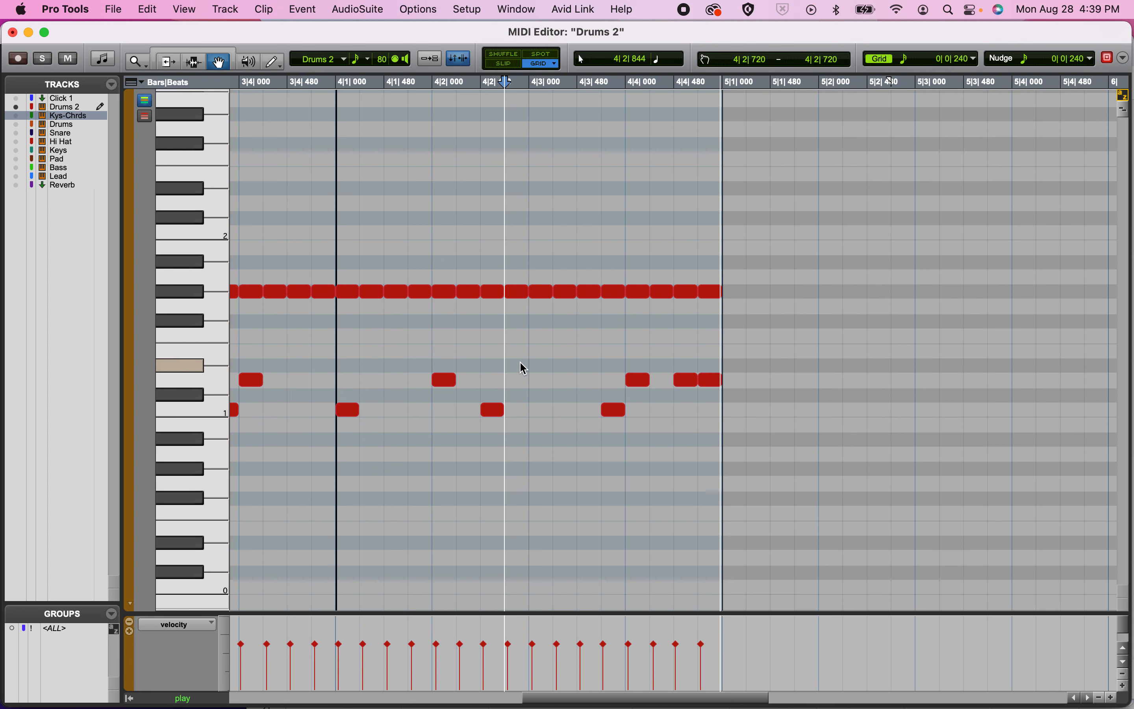
Add a 1/32-note D1 hit at 4|4|360 on a 1/32-note grid, and return the grid to 1/16 notes.
left_click(909, 62)
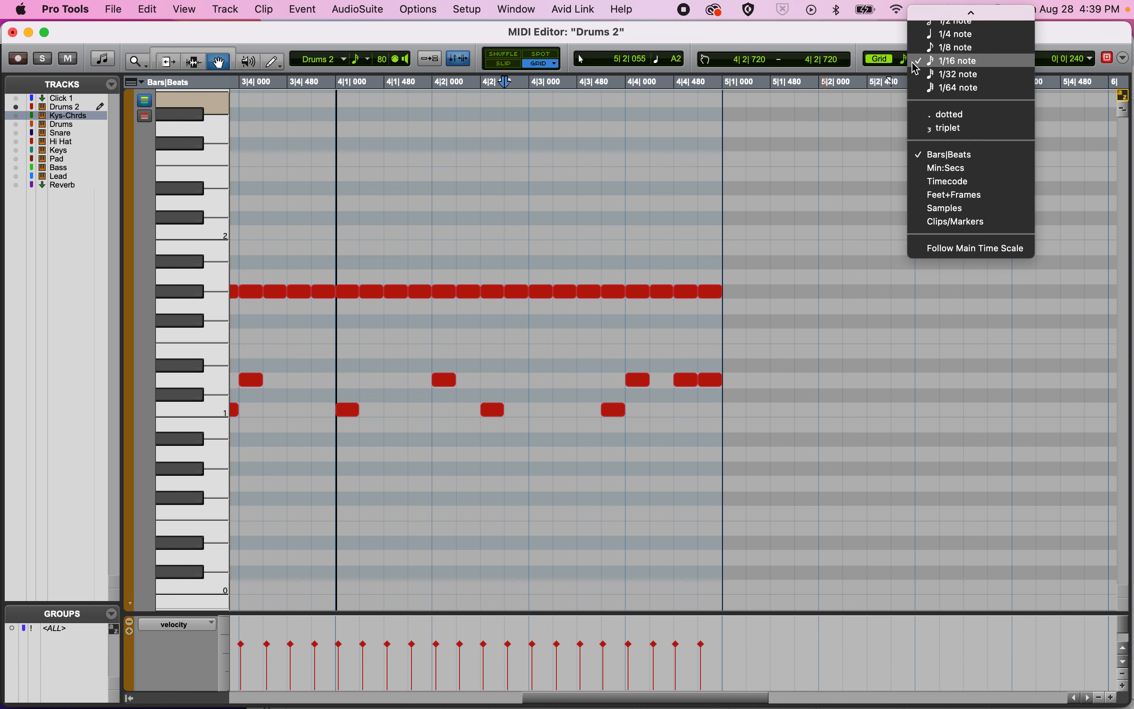
left_click(912, 63)
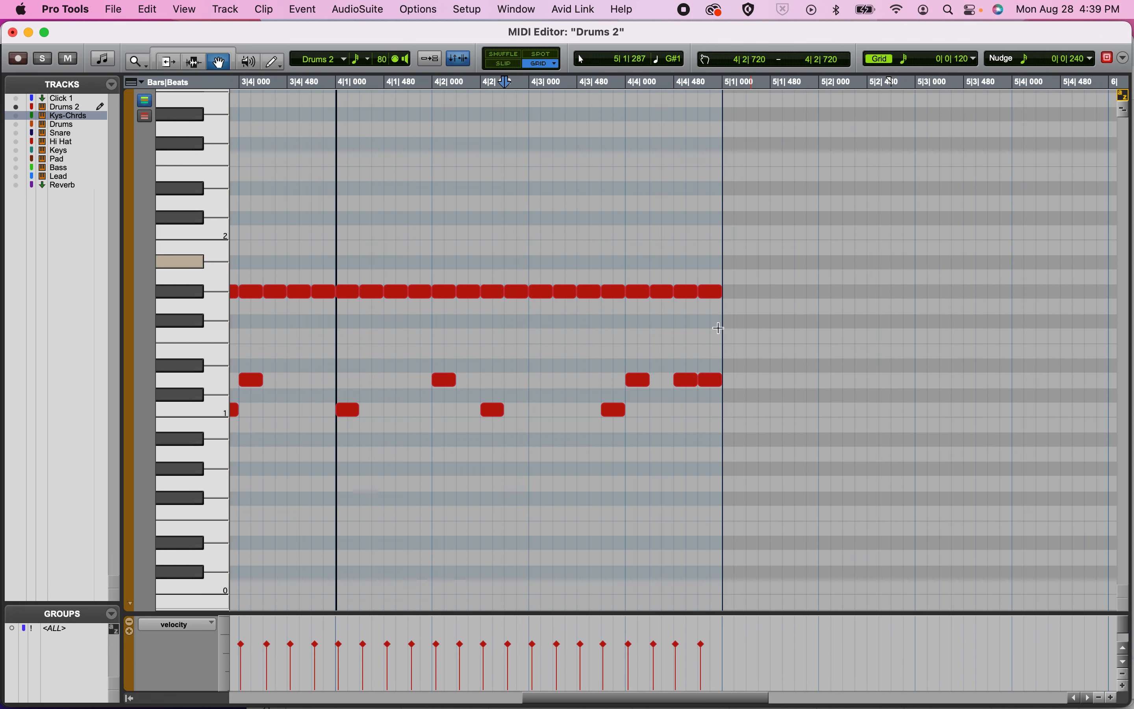
left_click(670, 380)
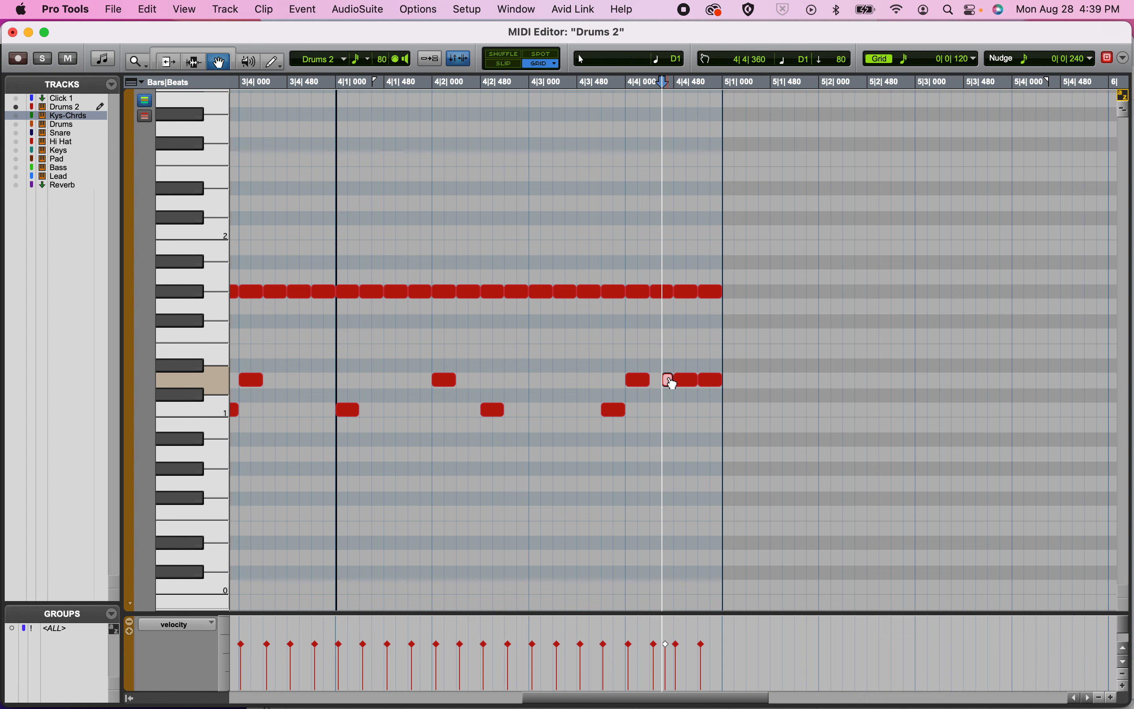
left_click(913, 65)
left_click(916, 60)
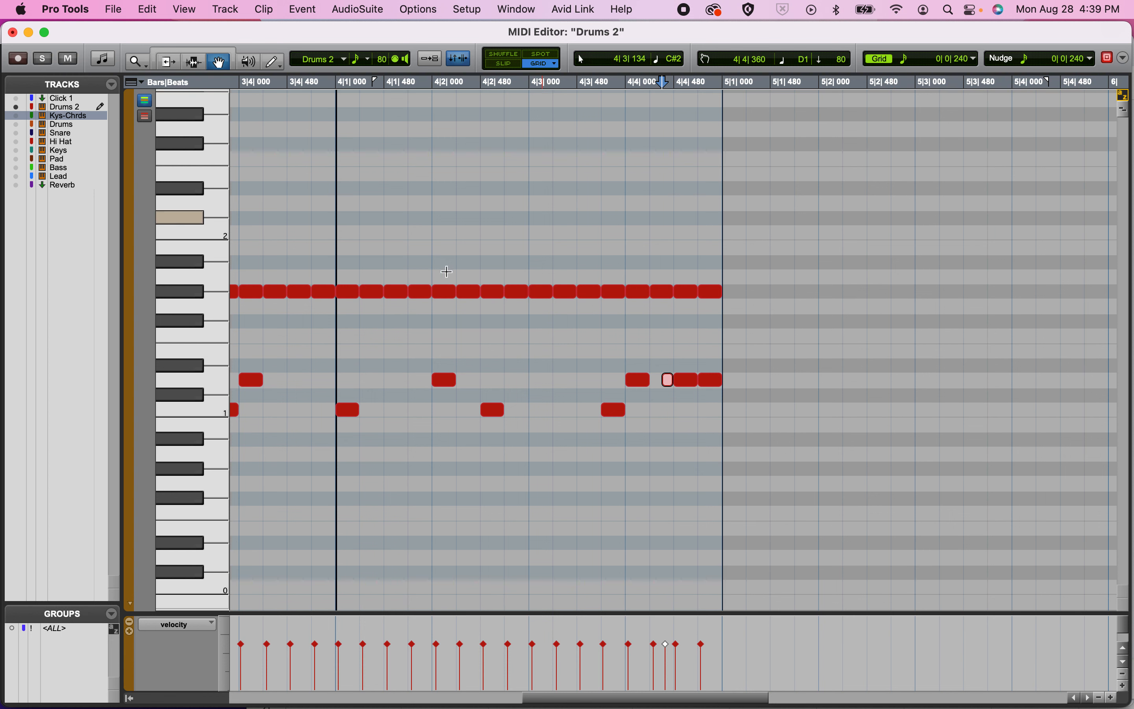
Play the bar 4 drum fill from 4|3|000.
left_click(527, 224)
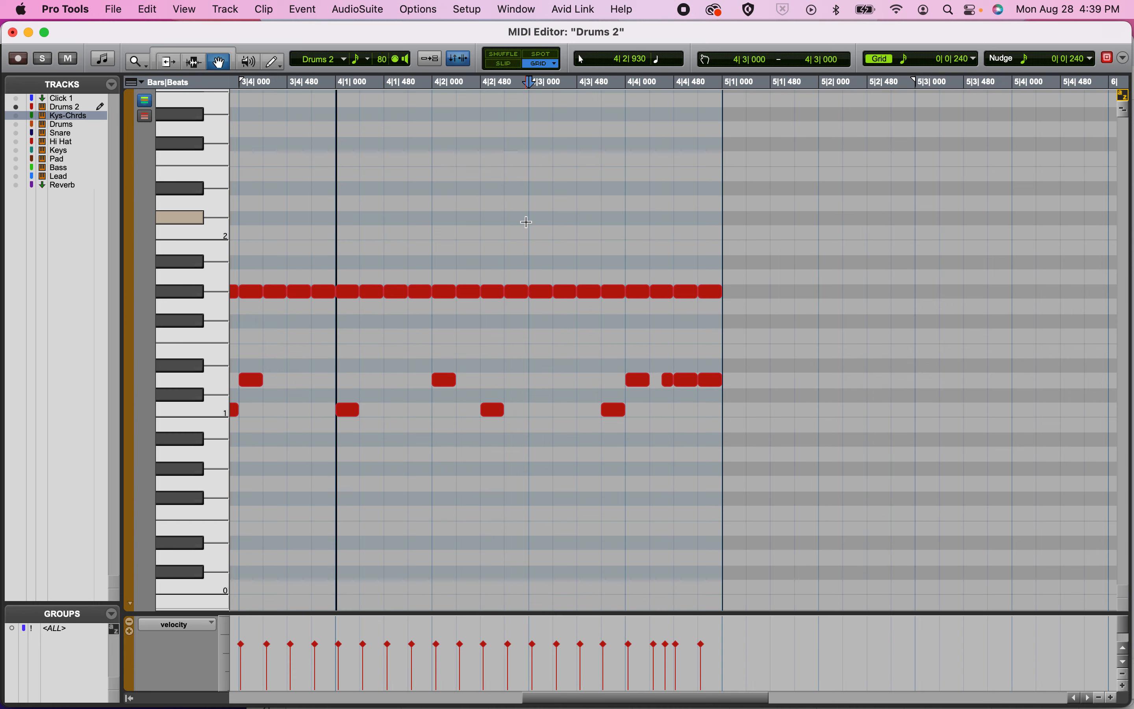
key("space")
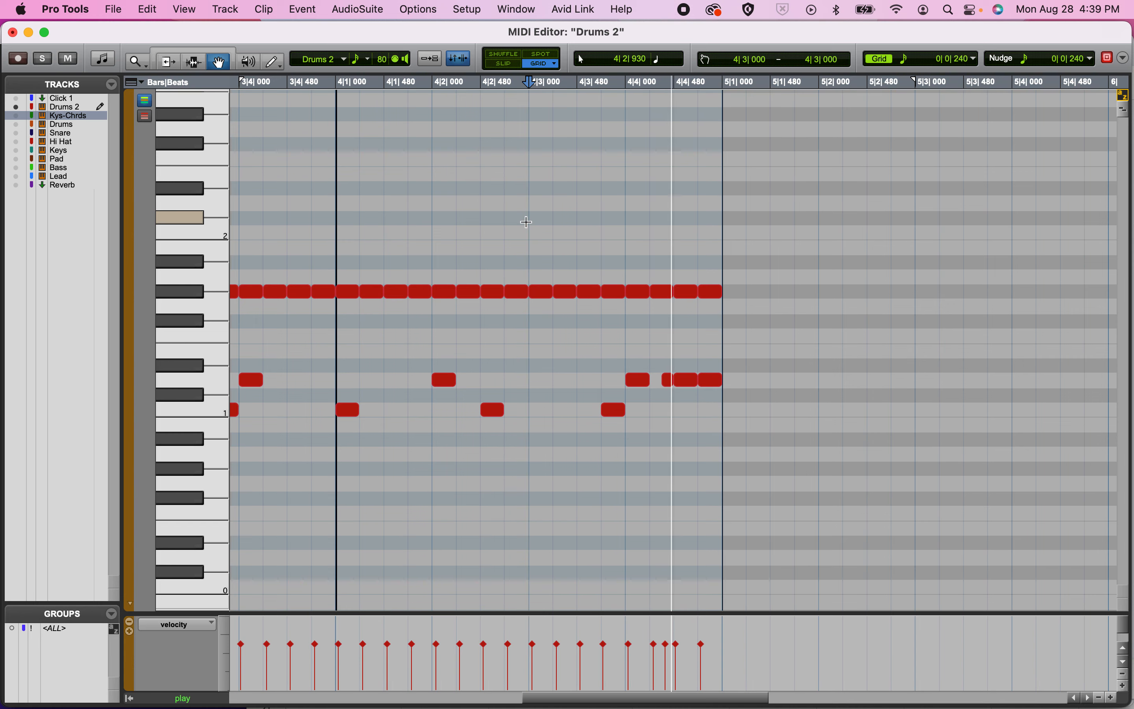
key("space")
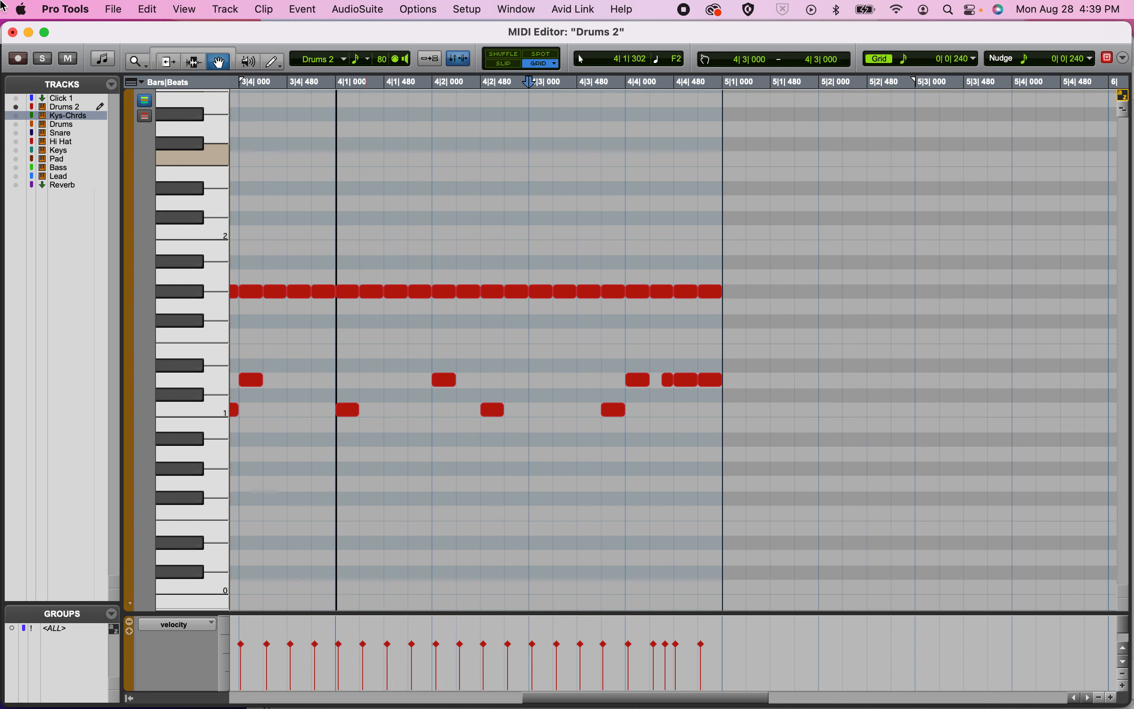
Close the MIDI Editor and select all four Drums 2 clips in the Edit window.
left_click(12, 33)
left_click(523, 351)
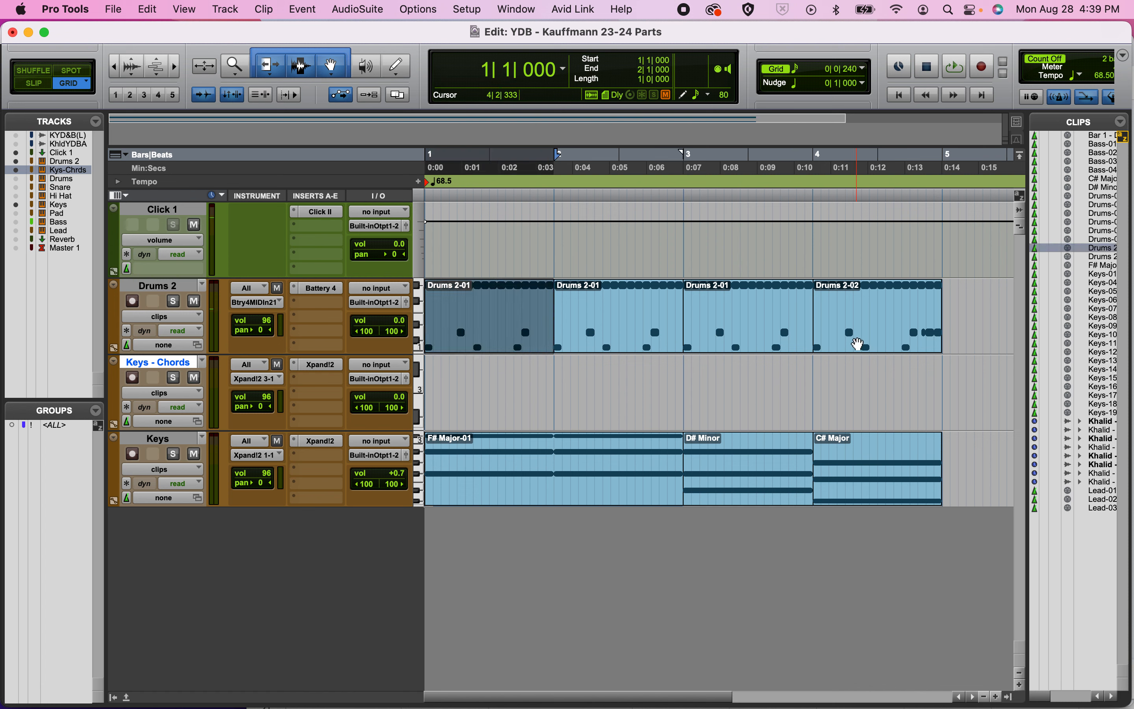
left_click(860, 344, "shift")
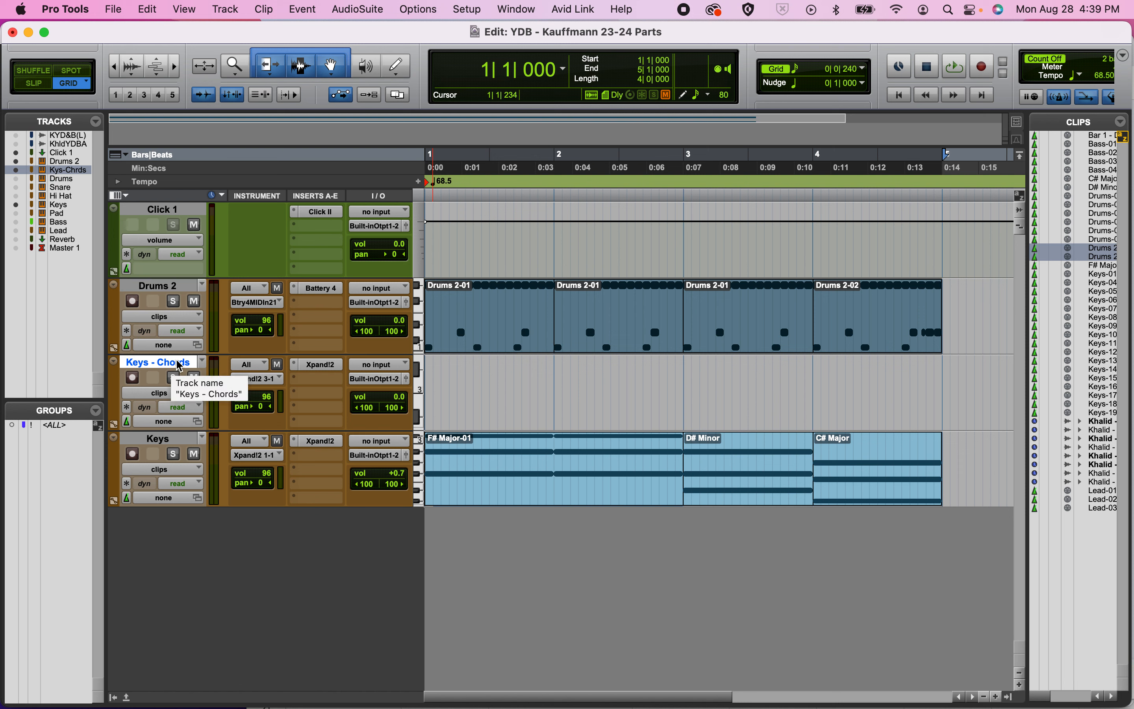
Examine the lowest note of each chord in the Keys clips, picking out the F#2 notes and the bar 4 C#2 note.
double_click(441, 474)
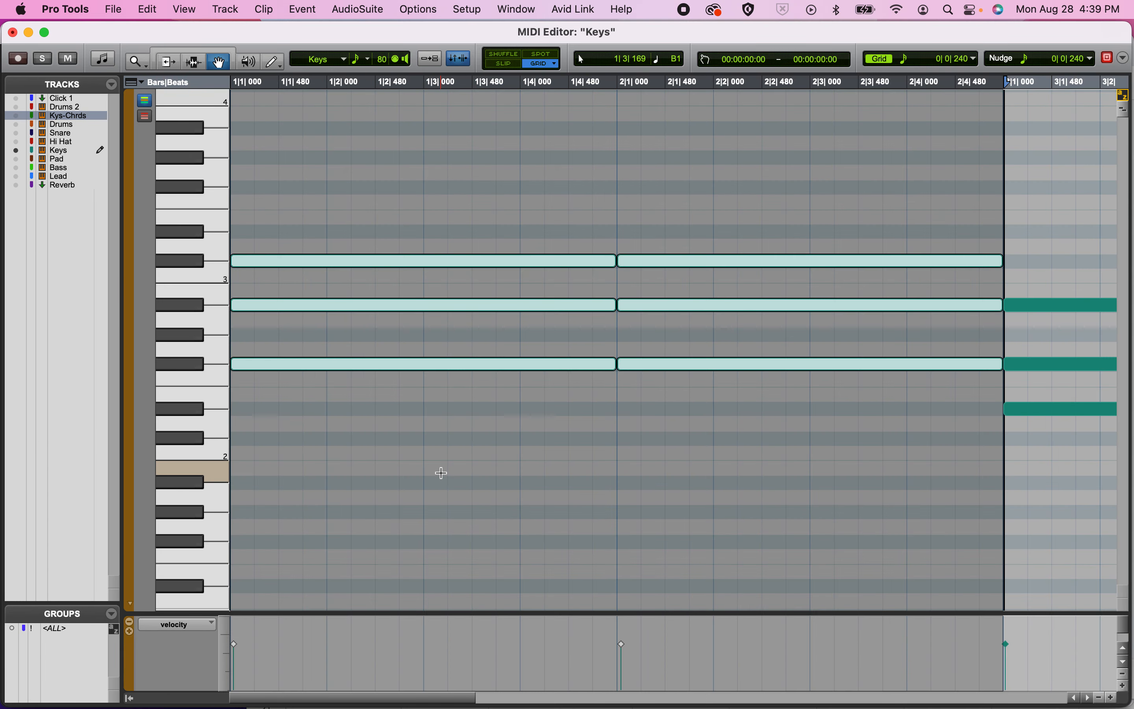
key("super+bracketleft")
left_click(196, 366)
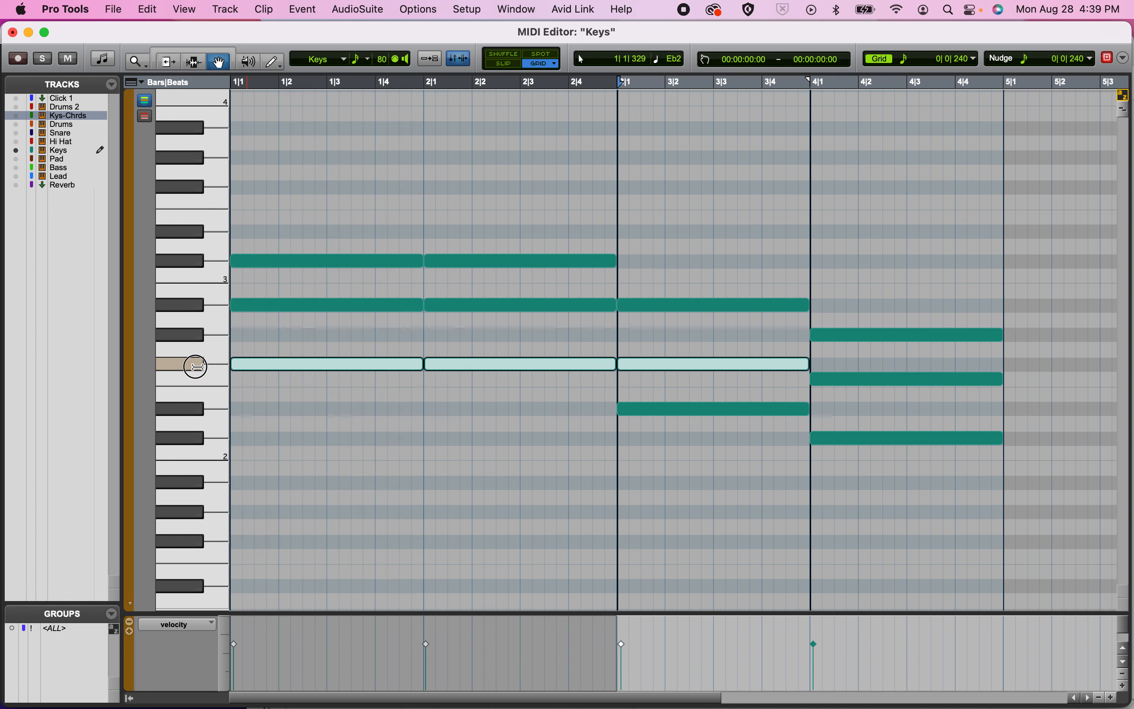
left_click(347, 412)
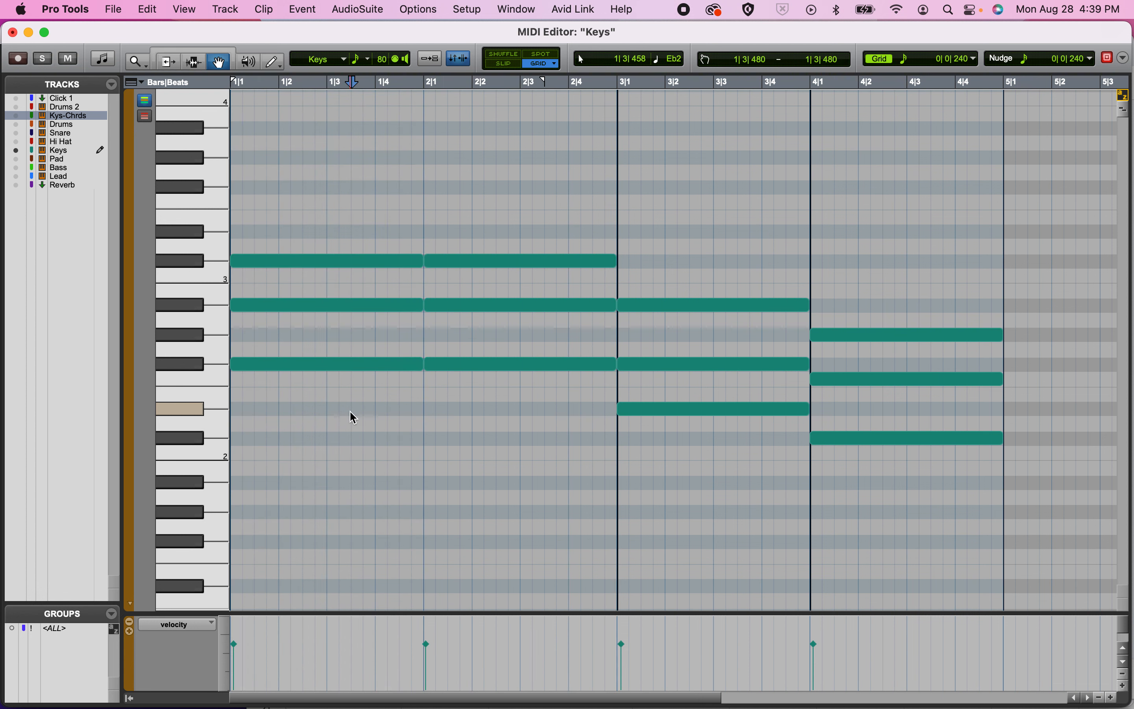
left_click_drag(328, 342, 526, 381)
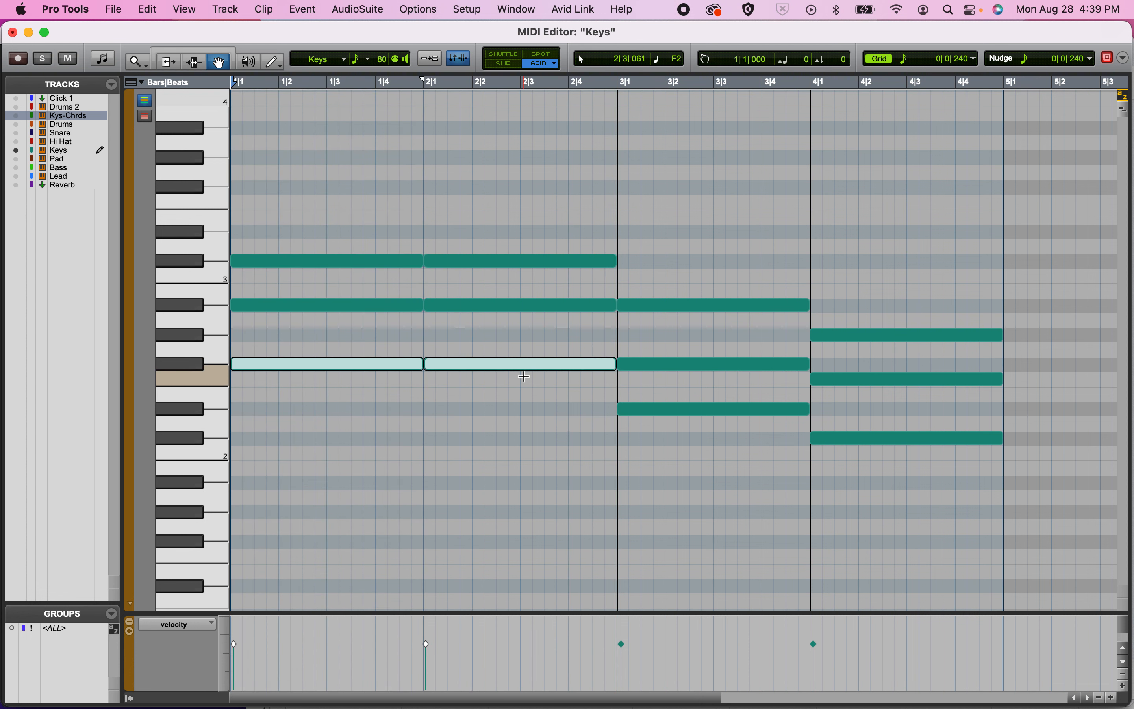
left_click(671, 408)
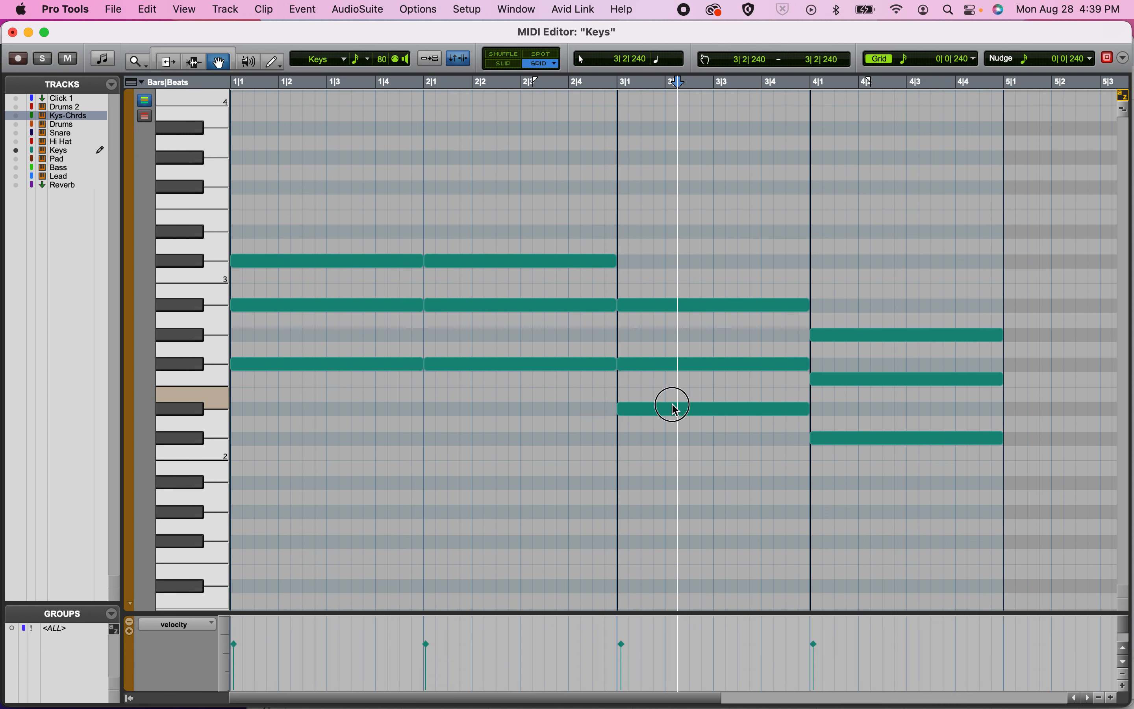
left_click(846, 439)
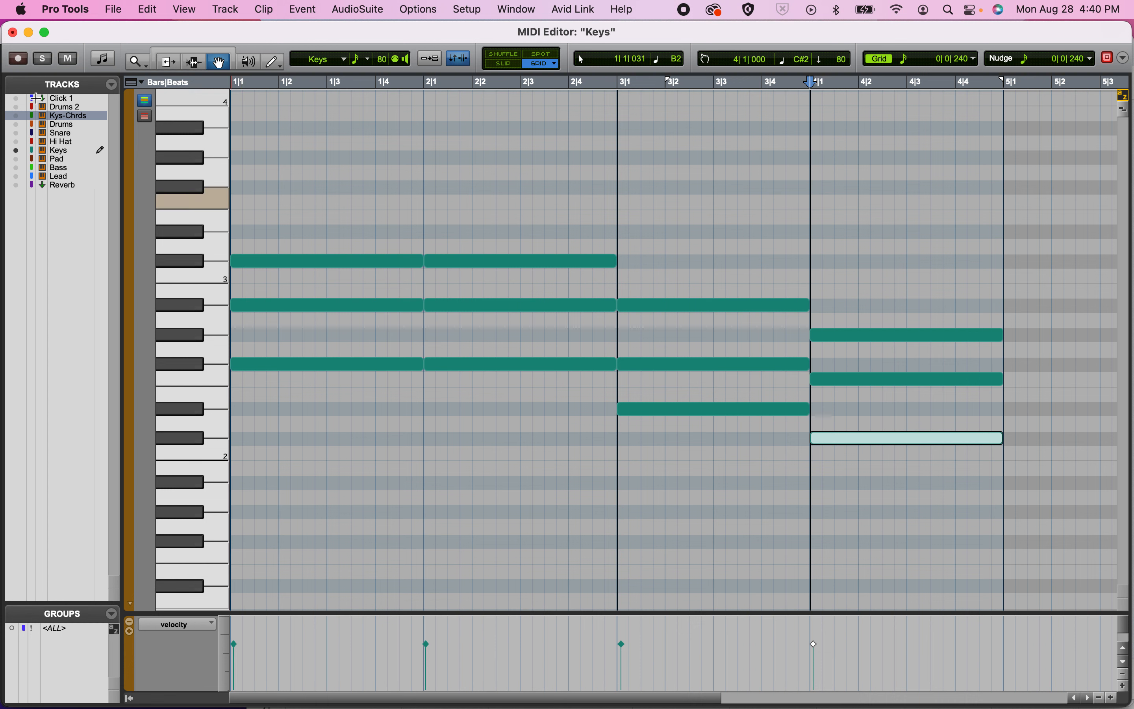
left_click(12, 33)
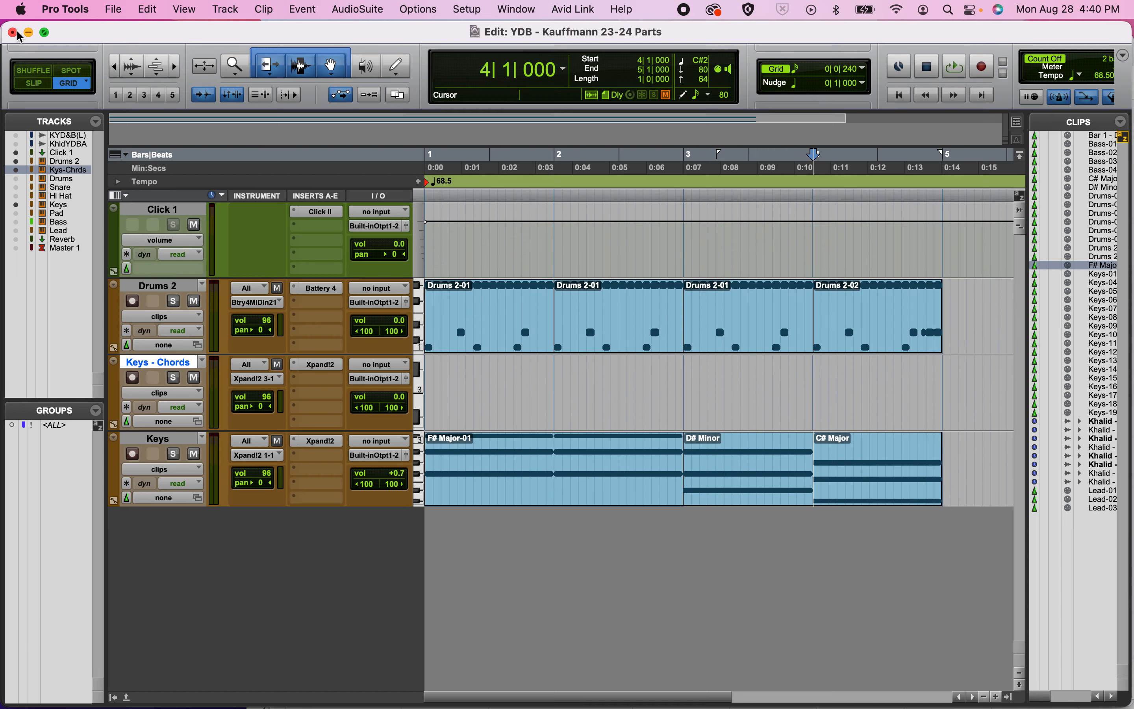
Mute and hide the Keys - Chords track, and show and unmute the Bass track.
left_click(194, 377)
left_click(16, 171)
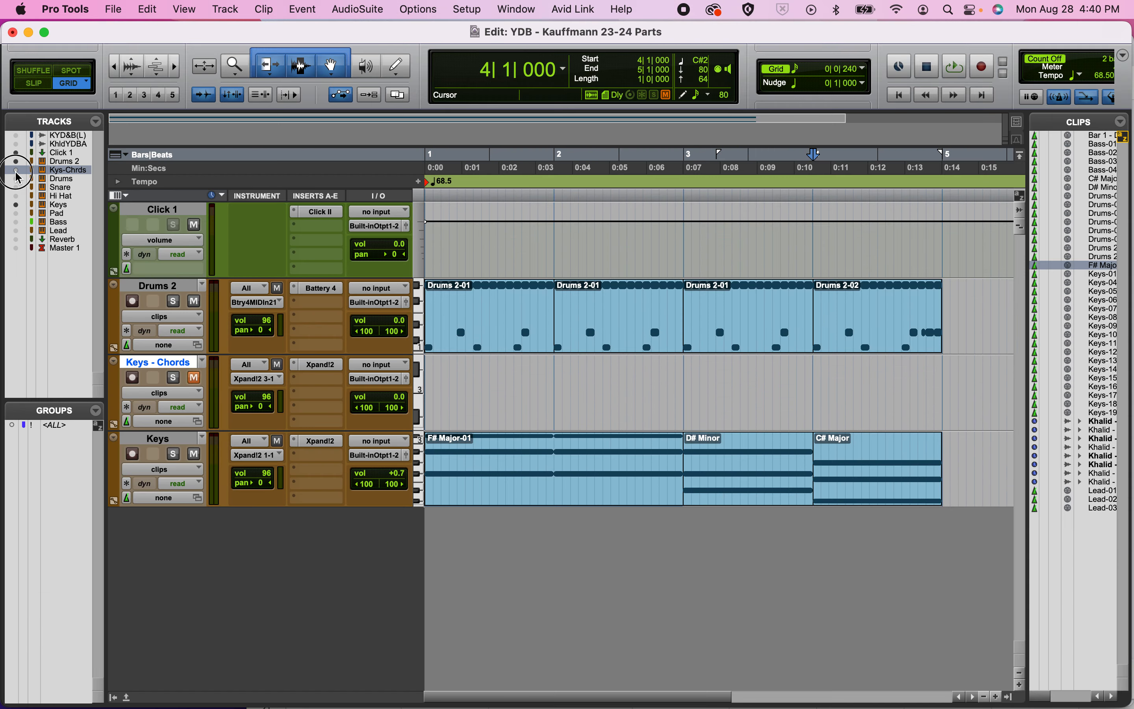
left_click(16, 222)
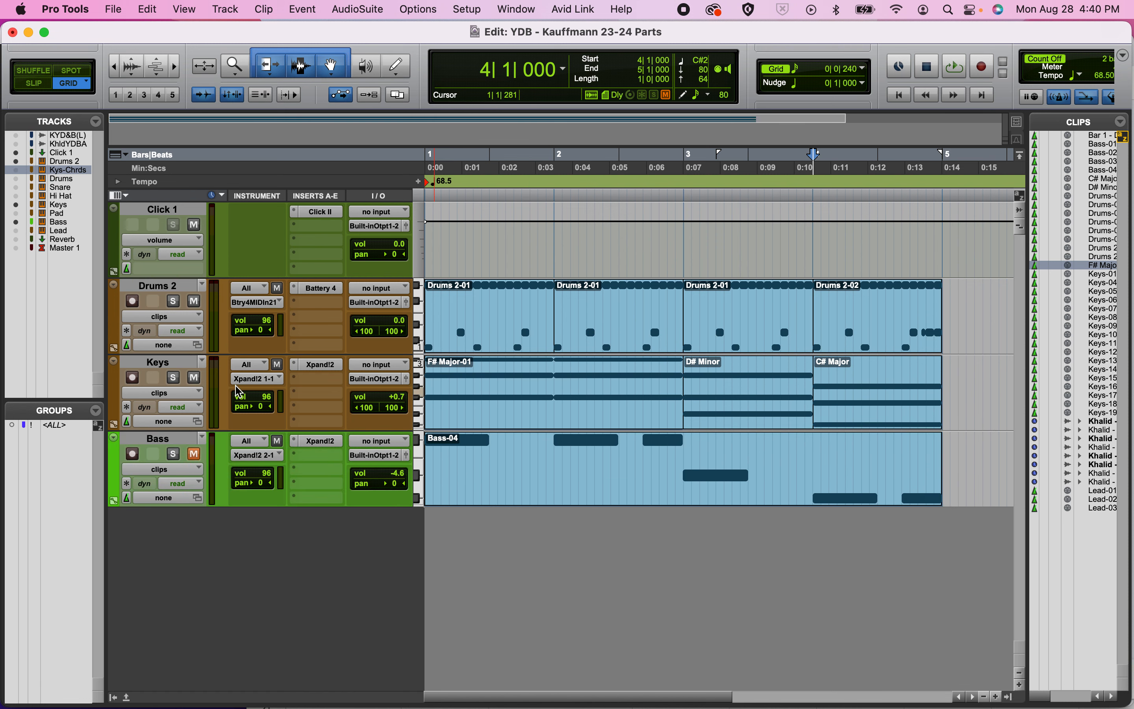
left_click(195, 455)
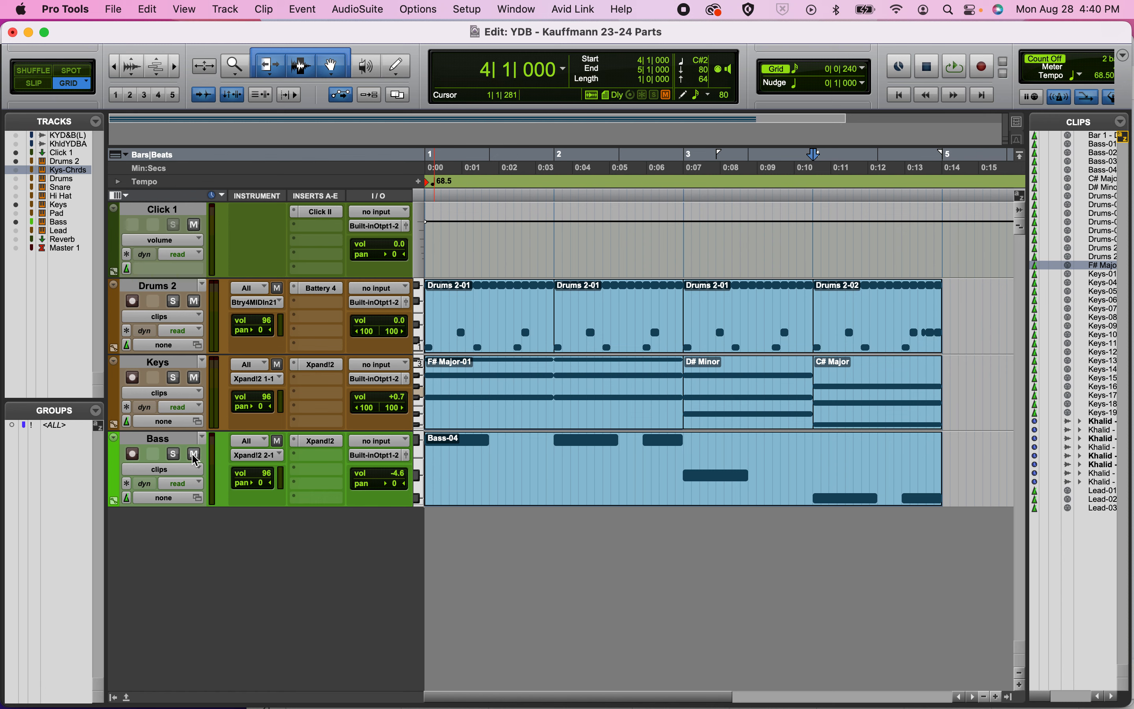
Look up the Bass track's Xpand!2 preset in the 24 Synth Basses category, and close the plug-in.
left_click(321, 442)
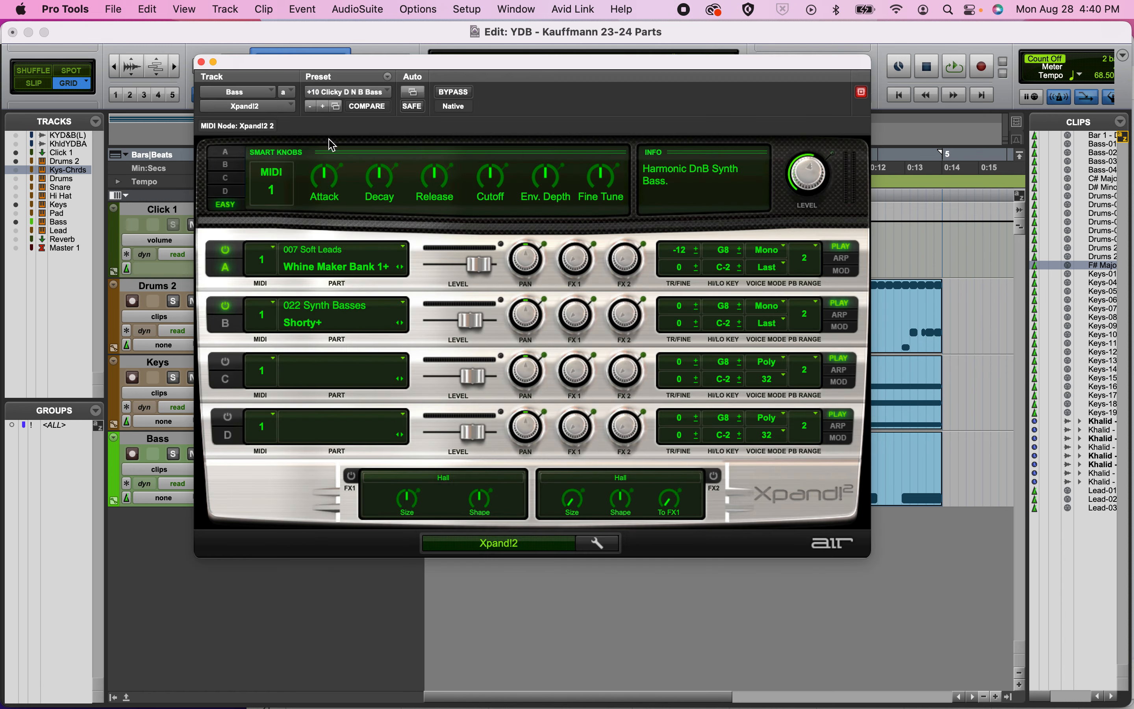
left_click(359, 94)
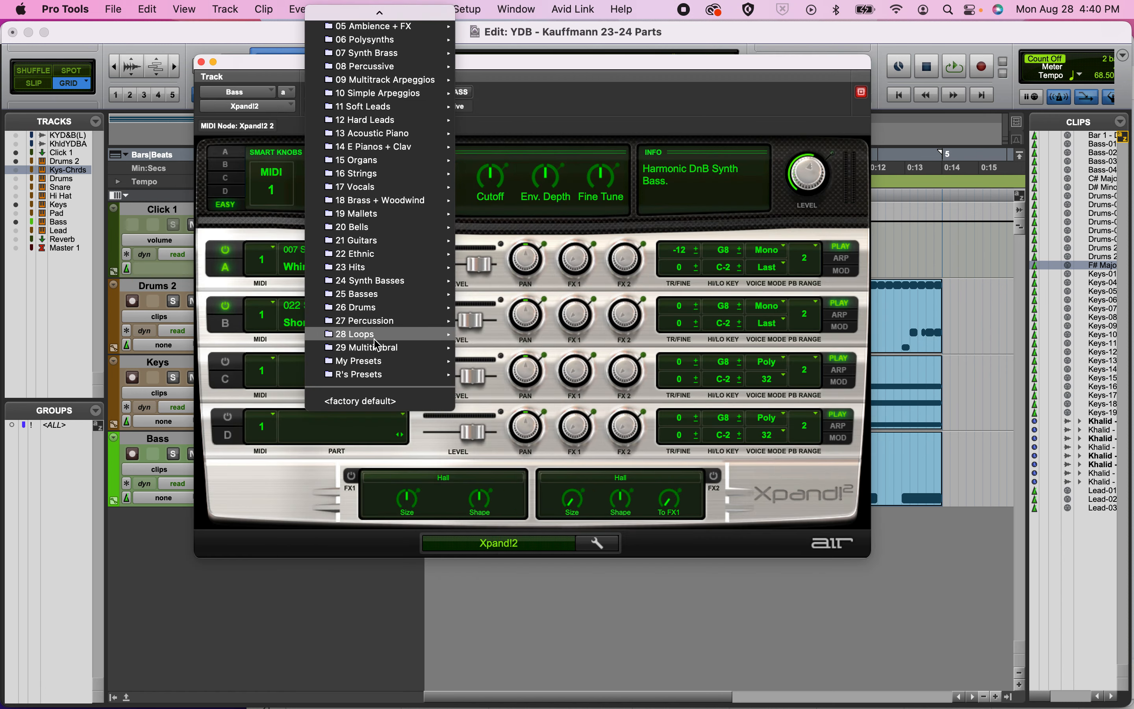
mouse_move(386, 288)
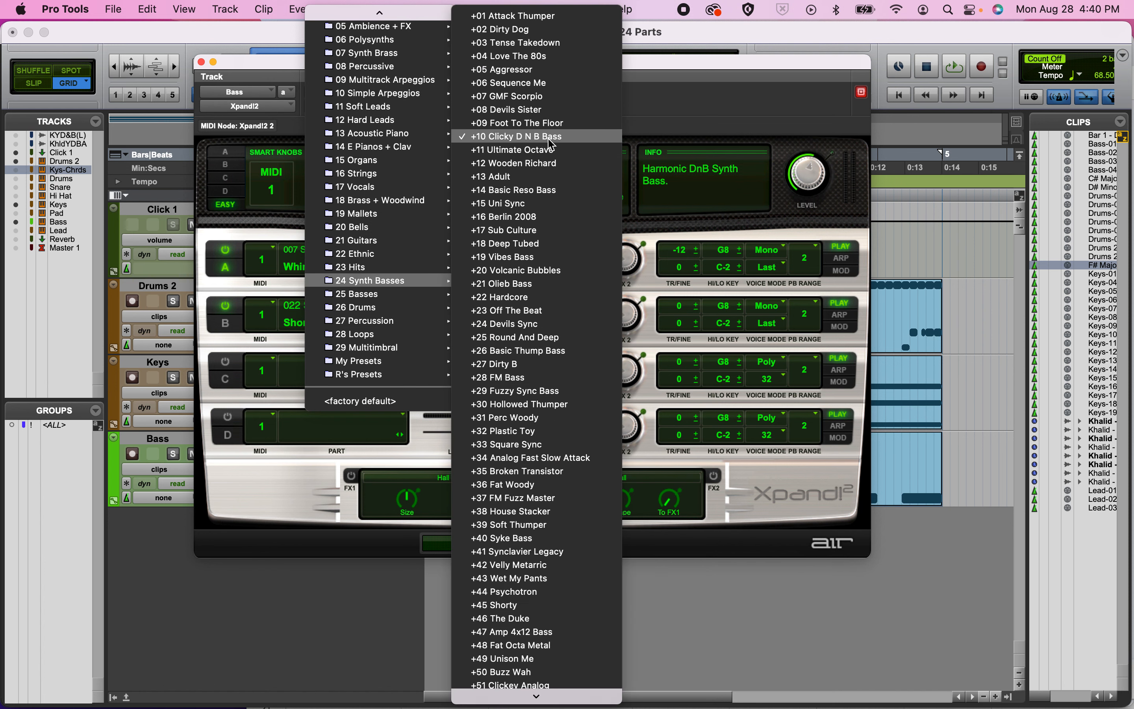
left_click(201, 62)
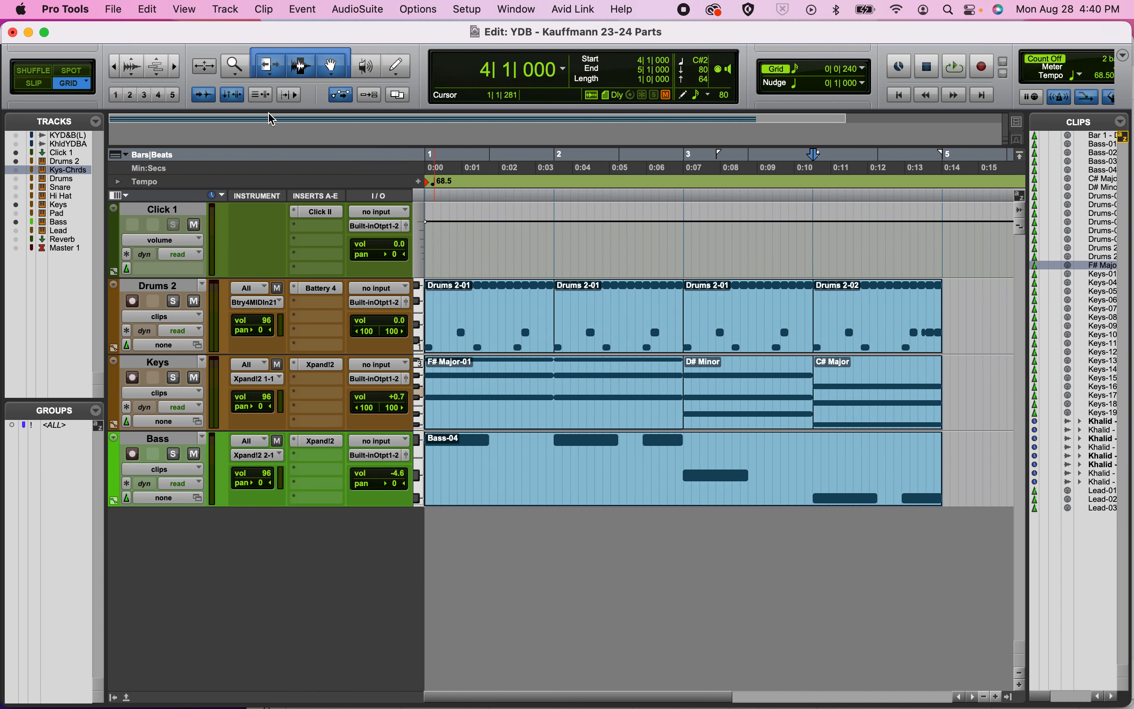
Open the Bass clip in the MIDI Editor, switch to the Smart Tool and check the start of bar 2's second note.
double_click(512, 491)
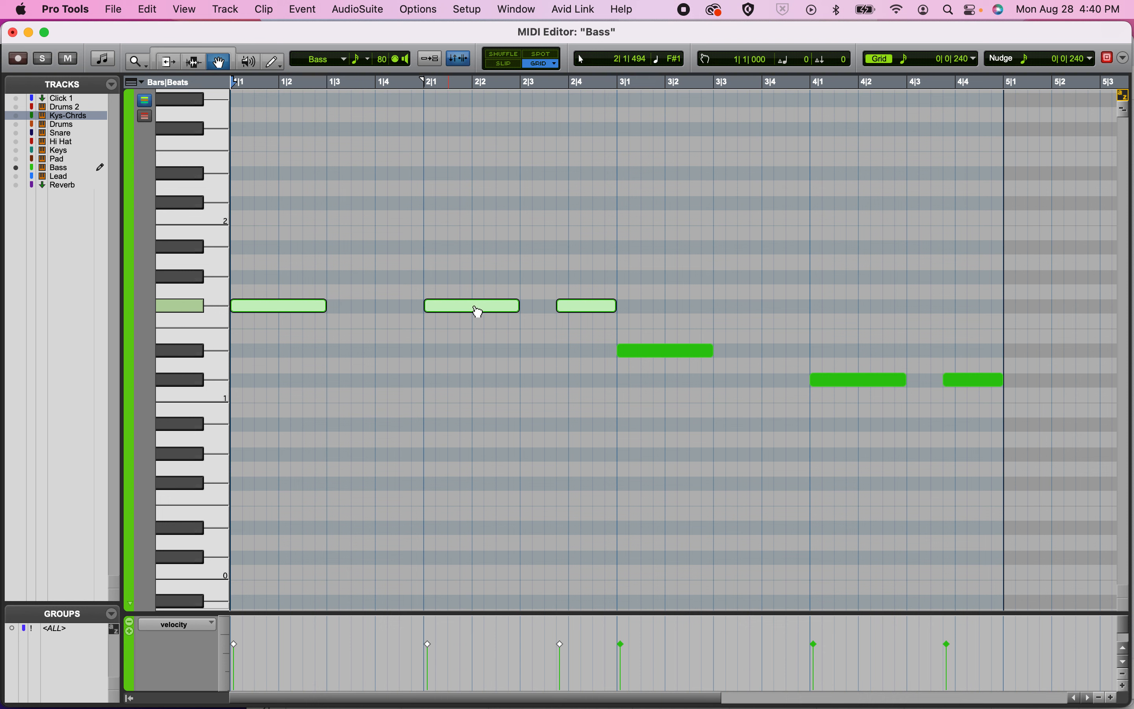
left_click(569, 326)
left_click(582, 314)
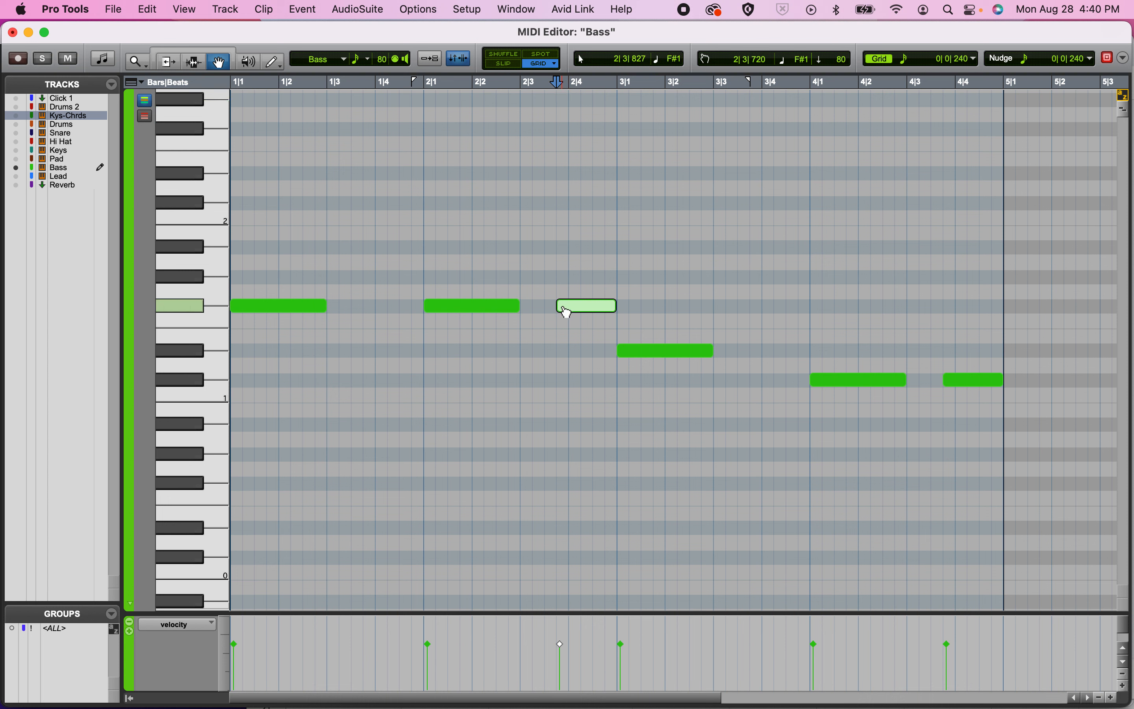
left_click(187, 51)
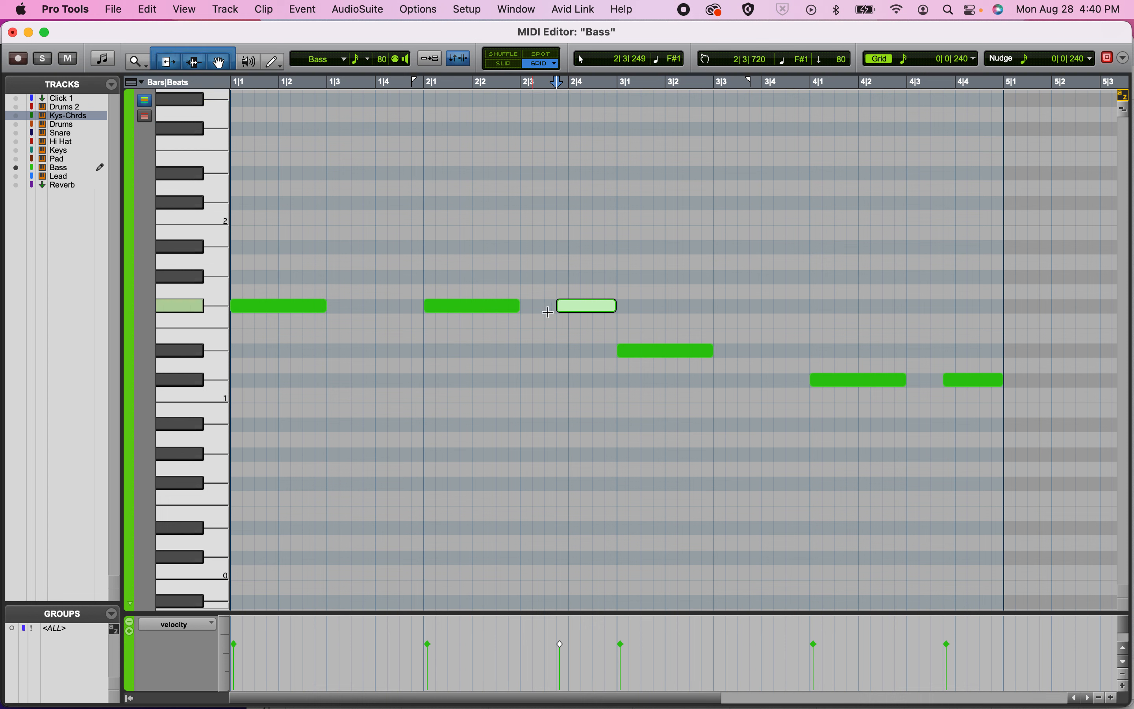
mouse_move(560, 305)
left_mouse_down()
mouse_move(573, 306)
mouse_move(560, 305)
left_mouse_up()
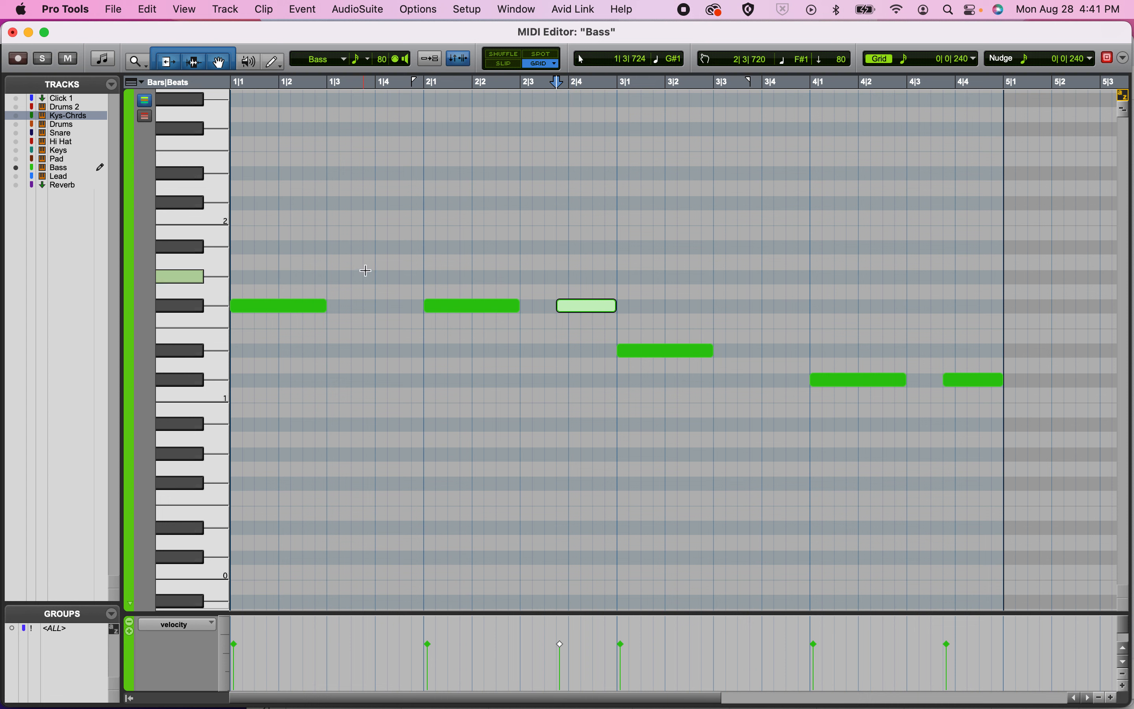
Inspect the bass line by pitch, picking out the F#1 notes, the bar 3 note and both bar 4 notes, and close the MIDI Editor.
left_click(200, 306)
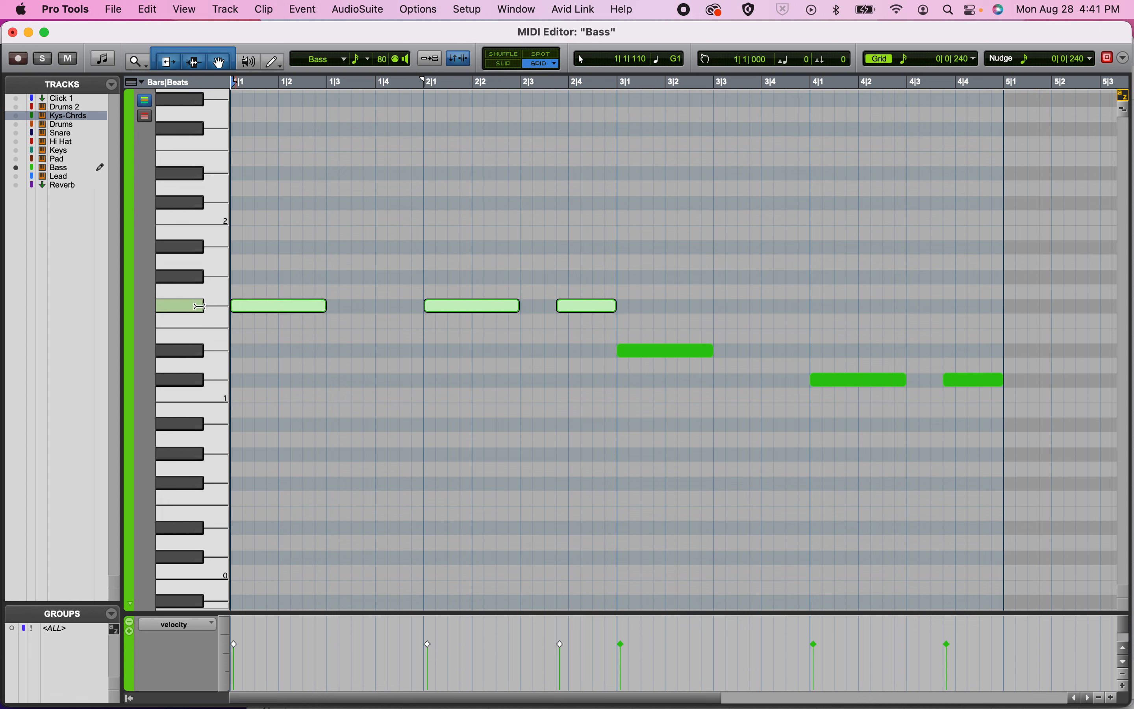
left_click(191, 350)
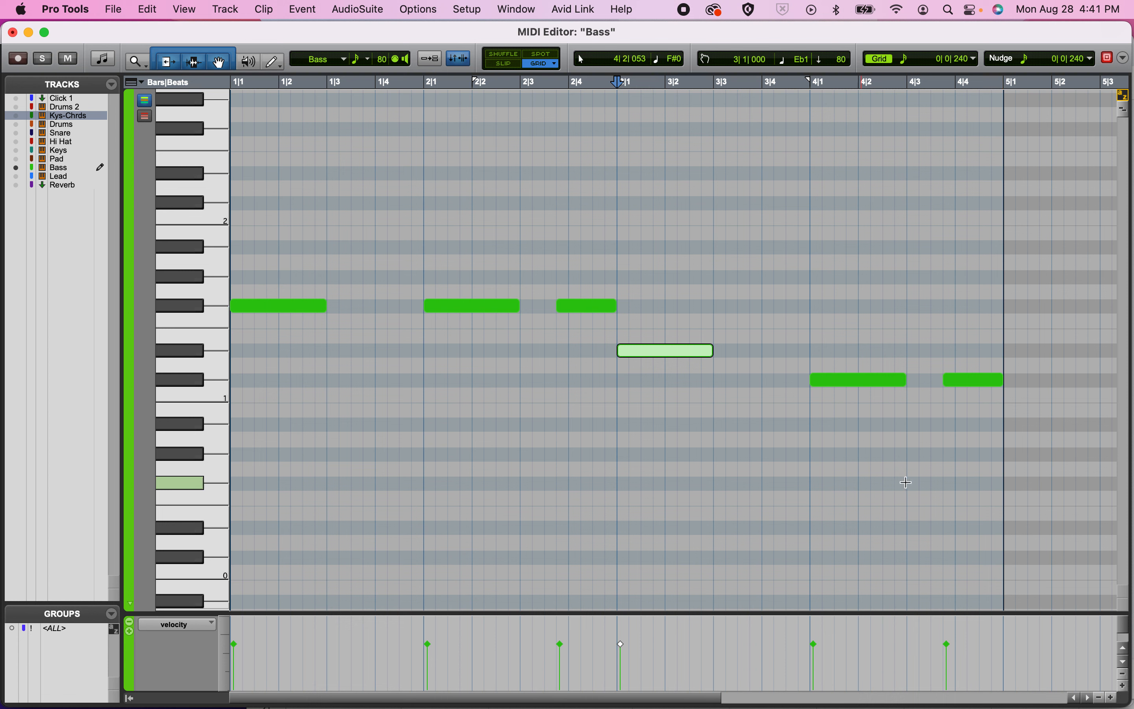
left_click(1010, 488)
left_click(846, 384)
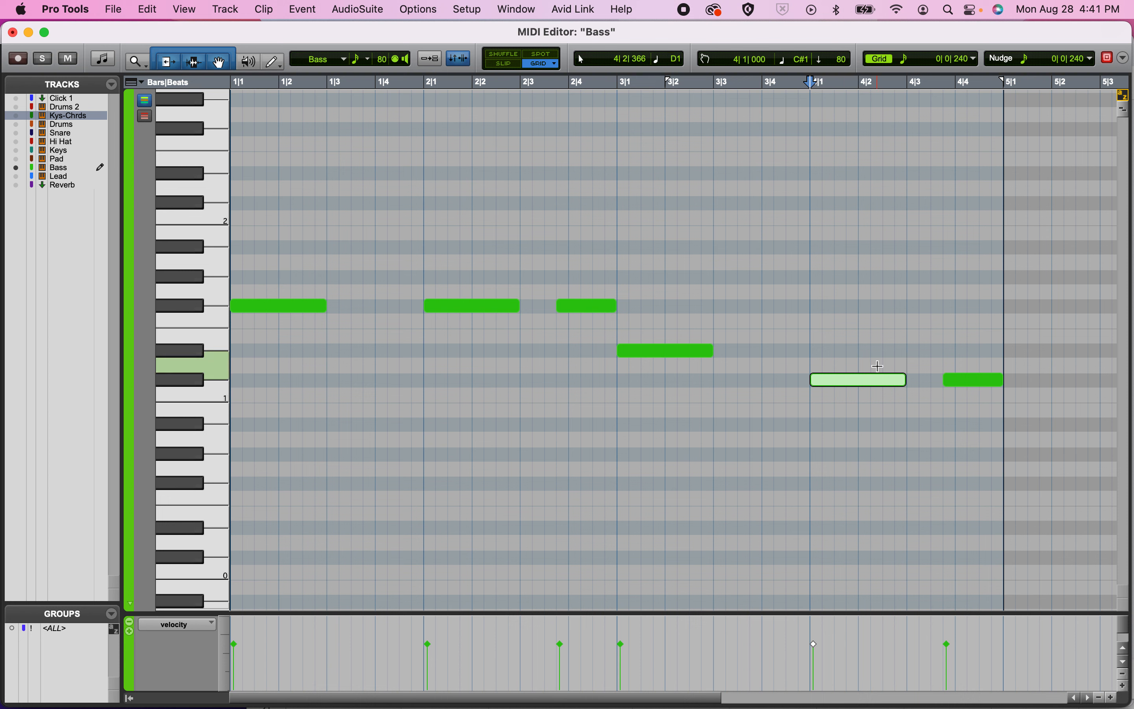
left_click(978, 381)
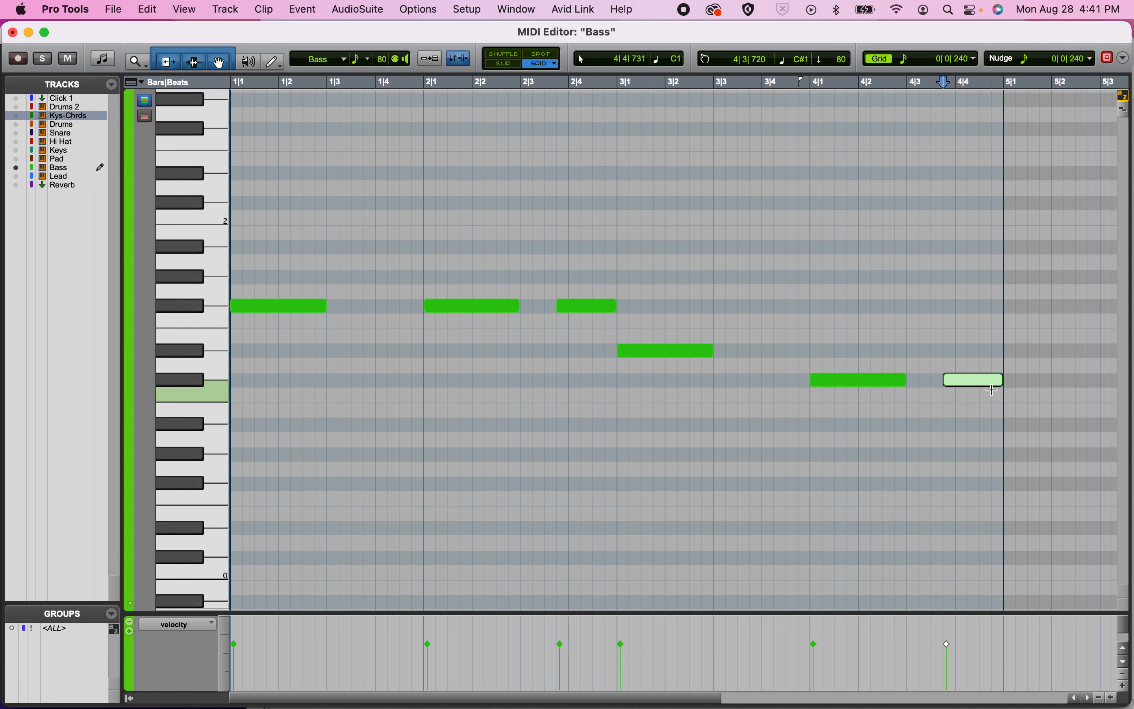
left_click(13, 33)
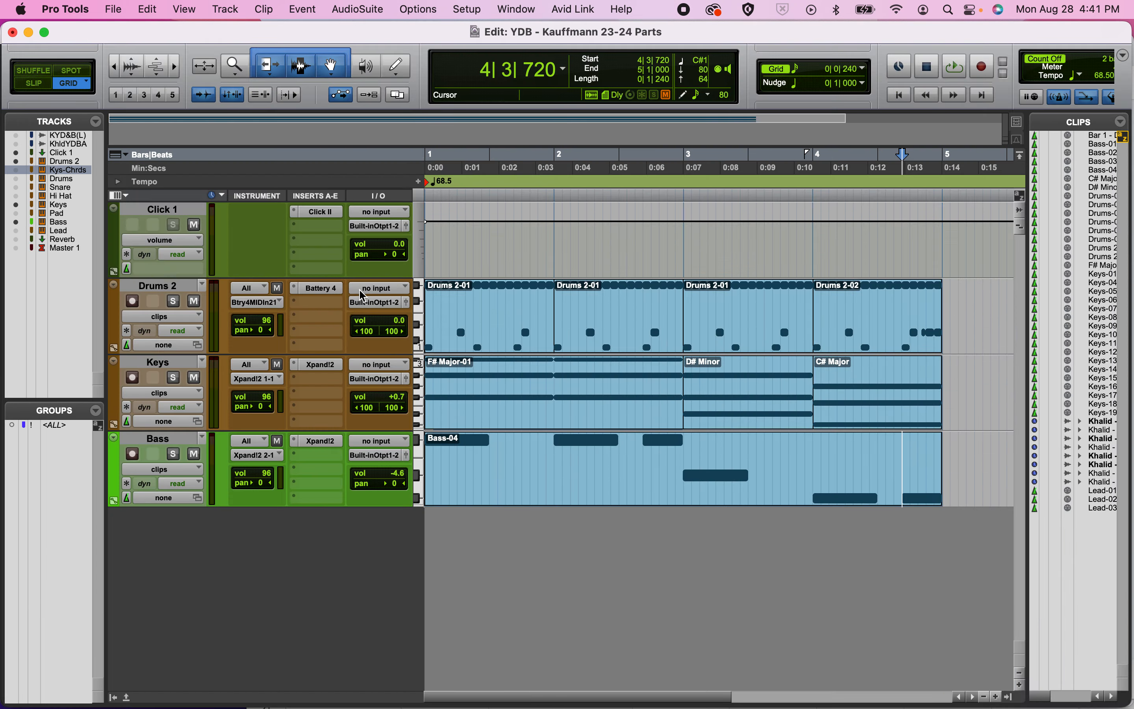
Select the four-bar Bass clip, mute the Click 1 track and play the section from the start.
left_click(589, 498)
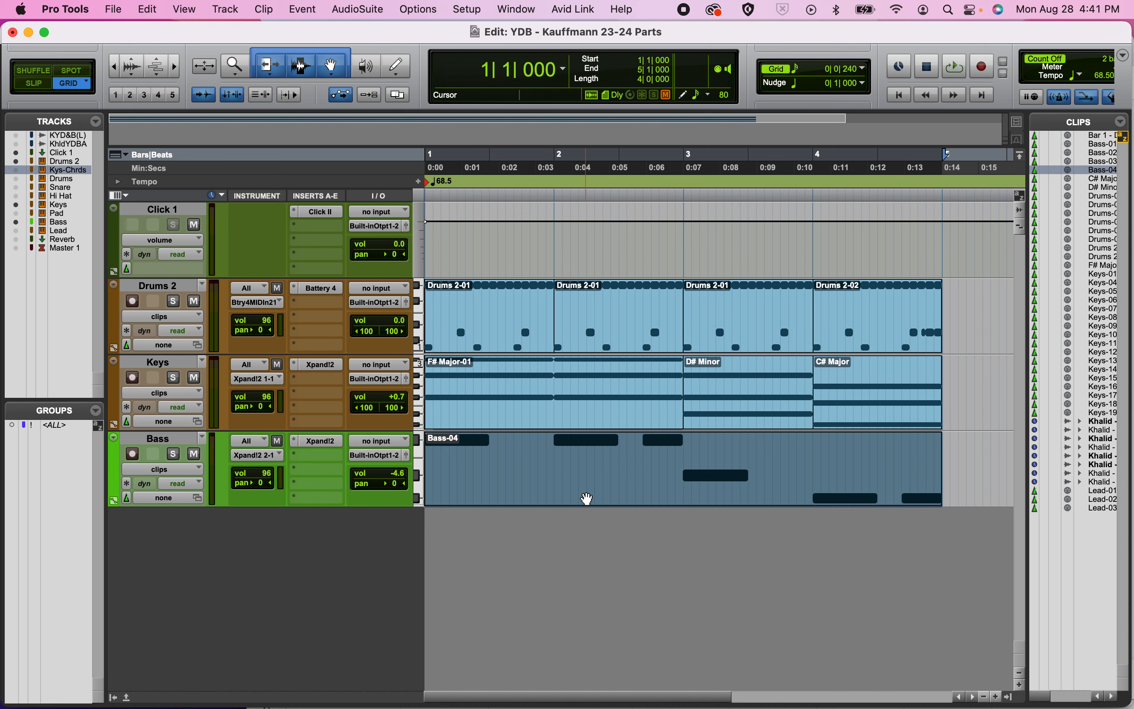
key("space")
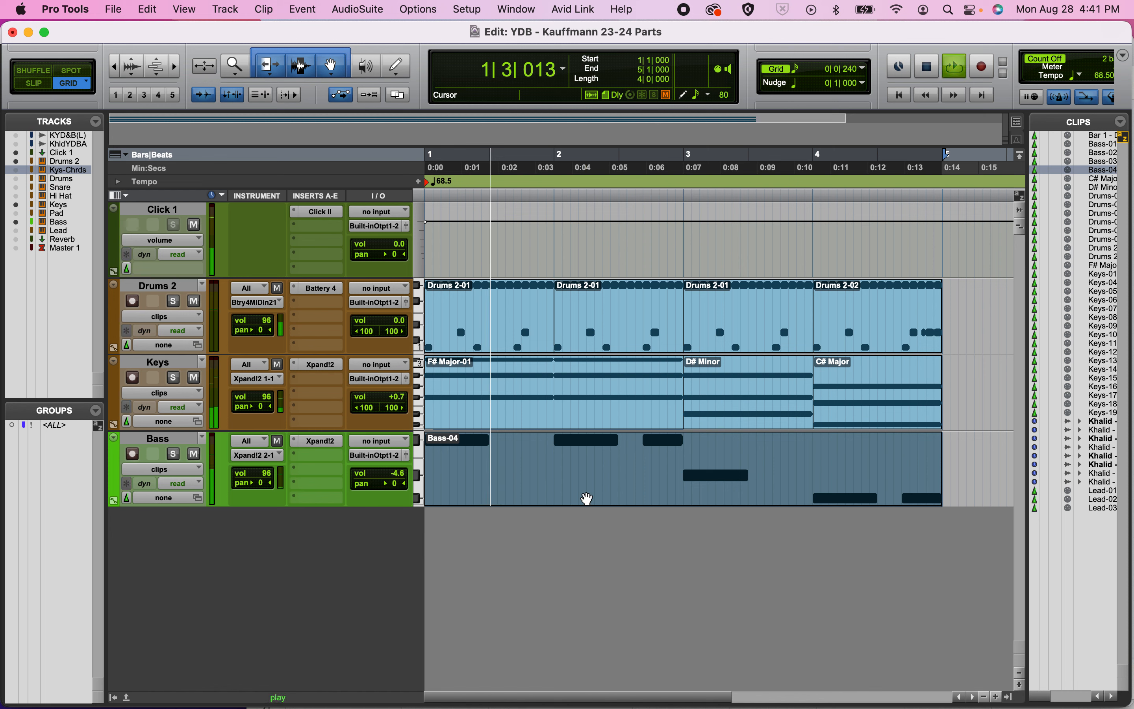
key("space")
left_click(194, 225)
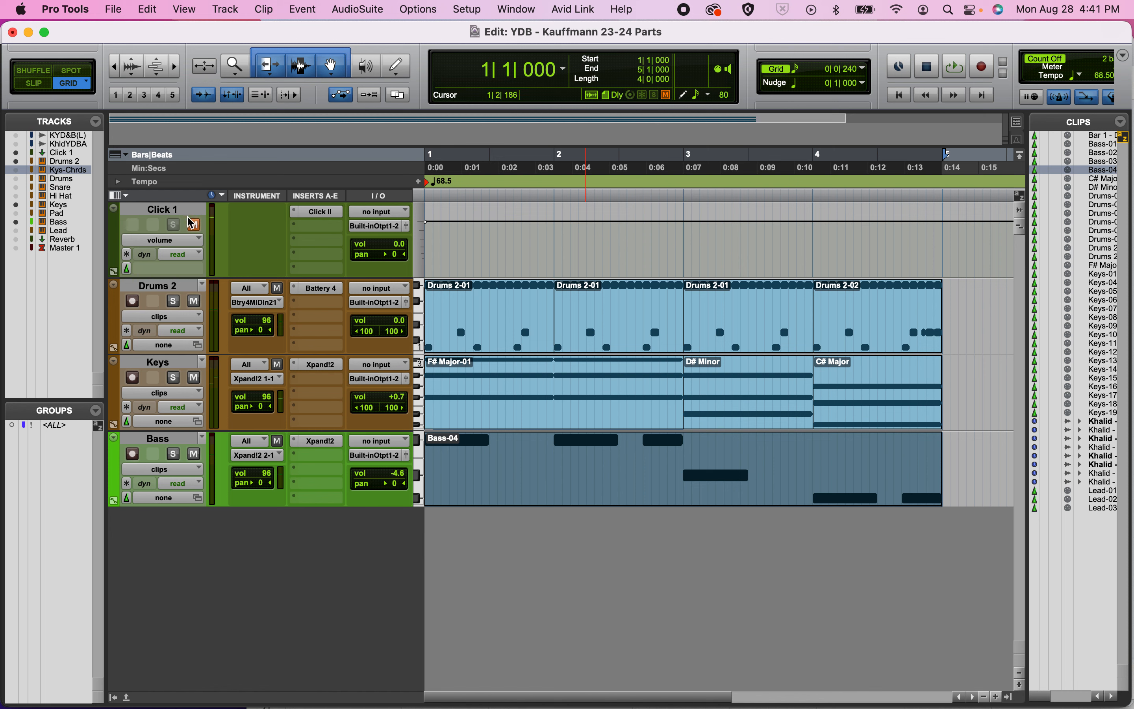
key("Return")
key("space")
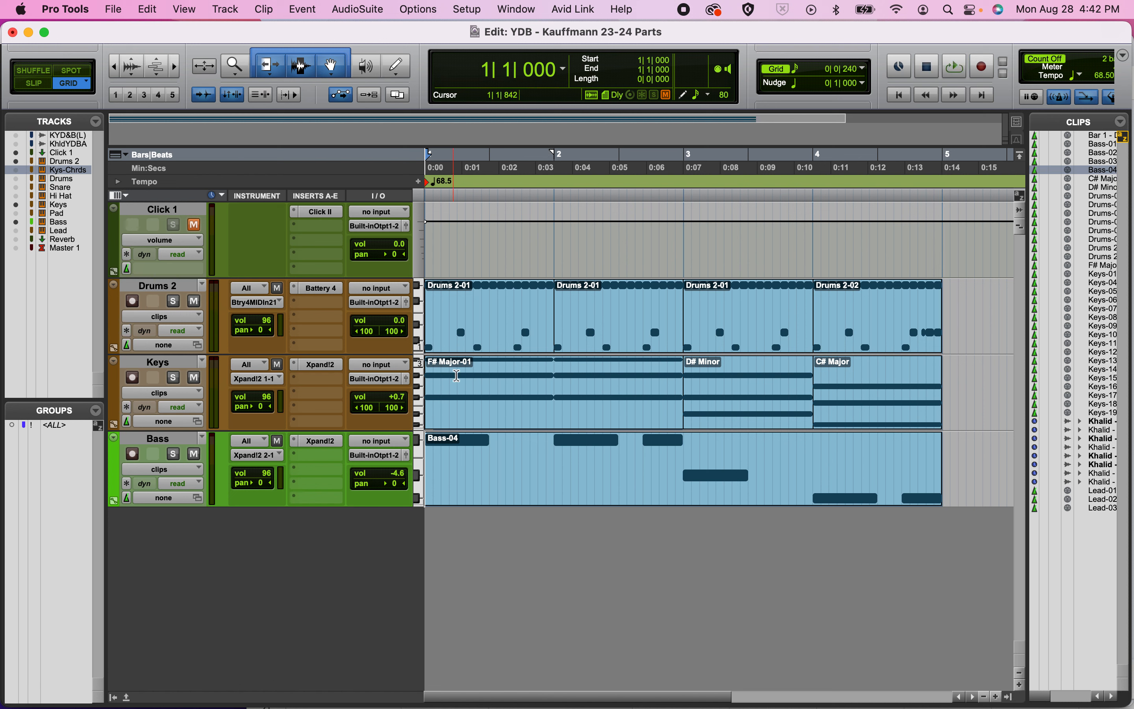
Select the four-bar Bass clip as the range and bounce the mix offline to a 48 kHz MP3 in the session's Bounced Files folder.
left_click(525, 482)
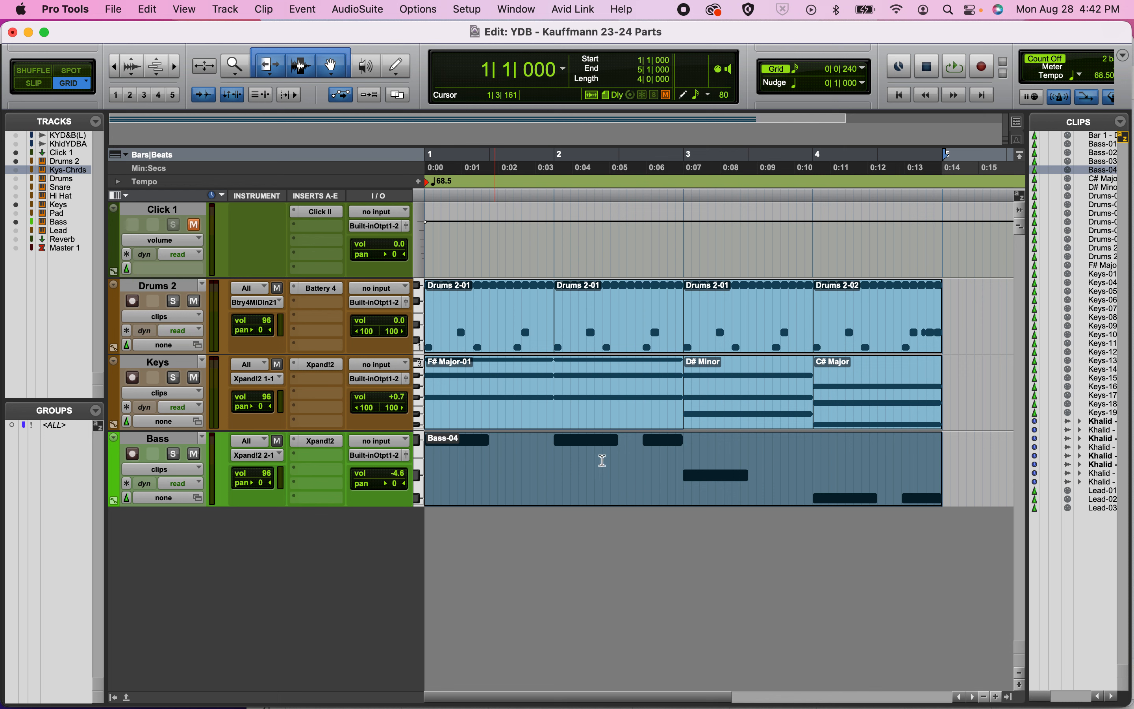
left_click(114, 10)
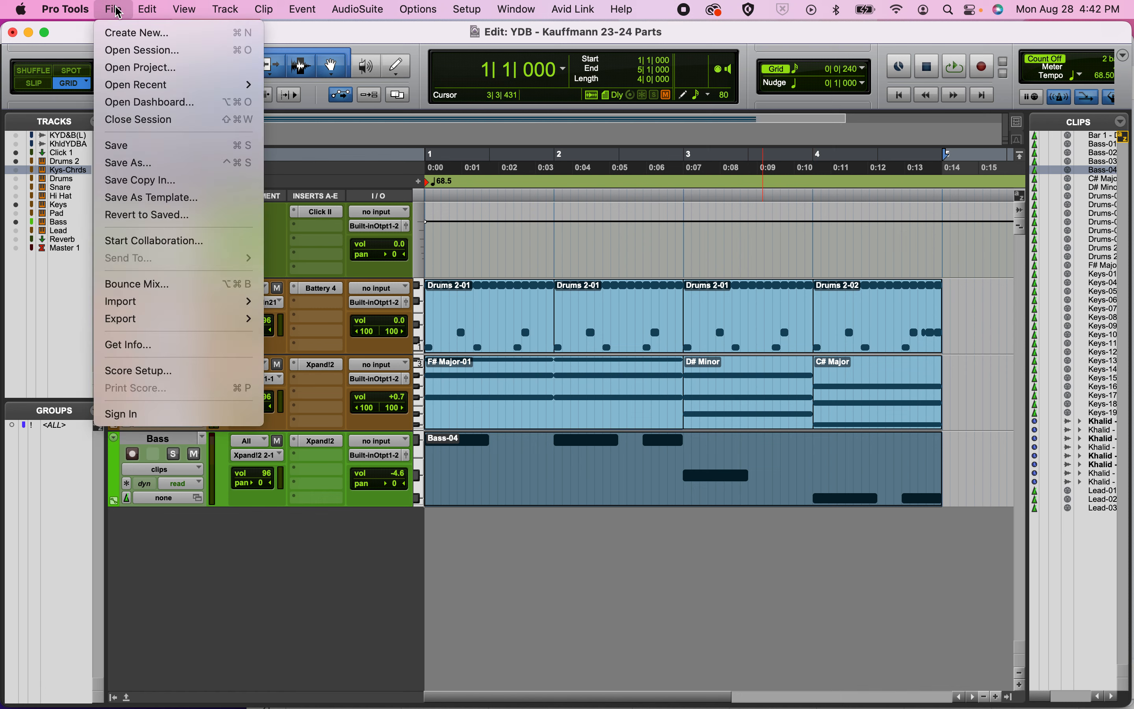
left_click(165, 284)
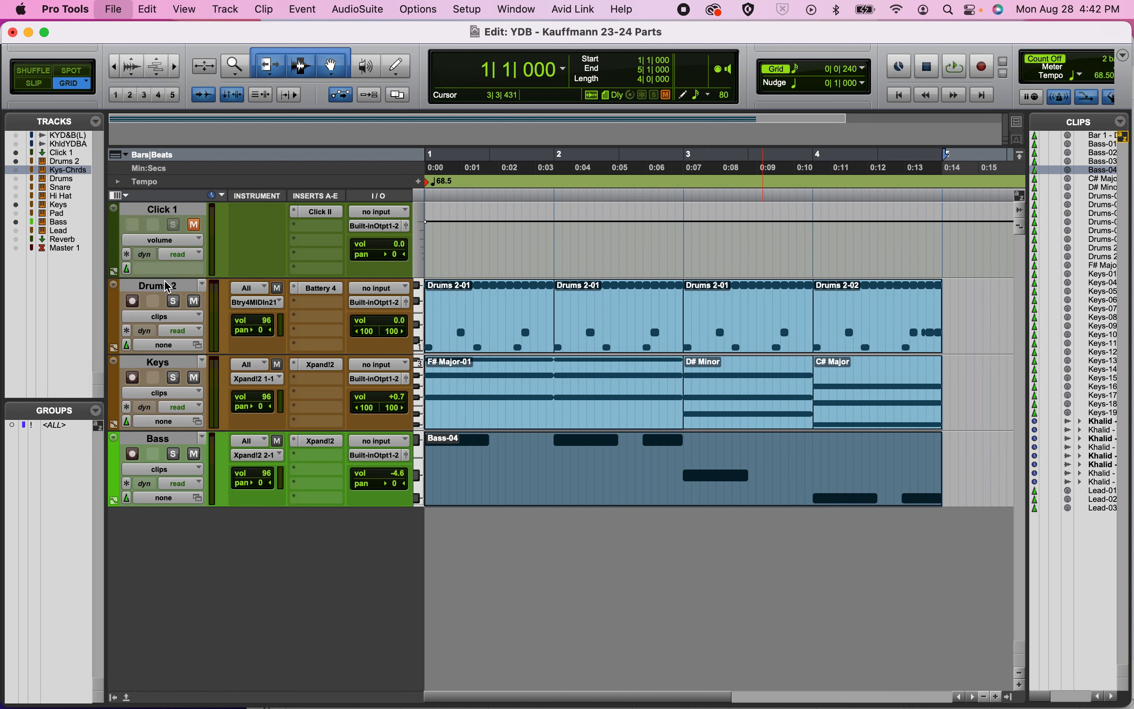
left_click(586, 186)
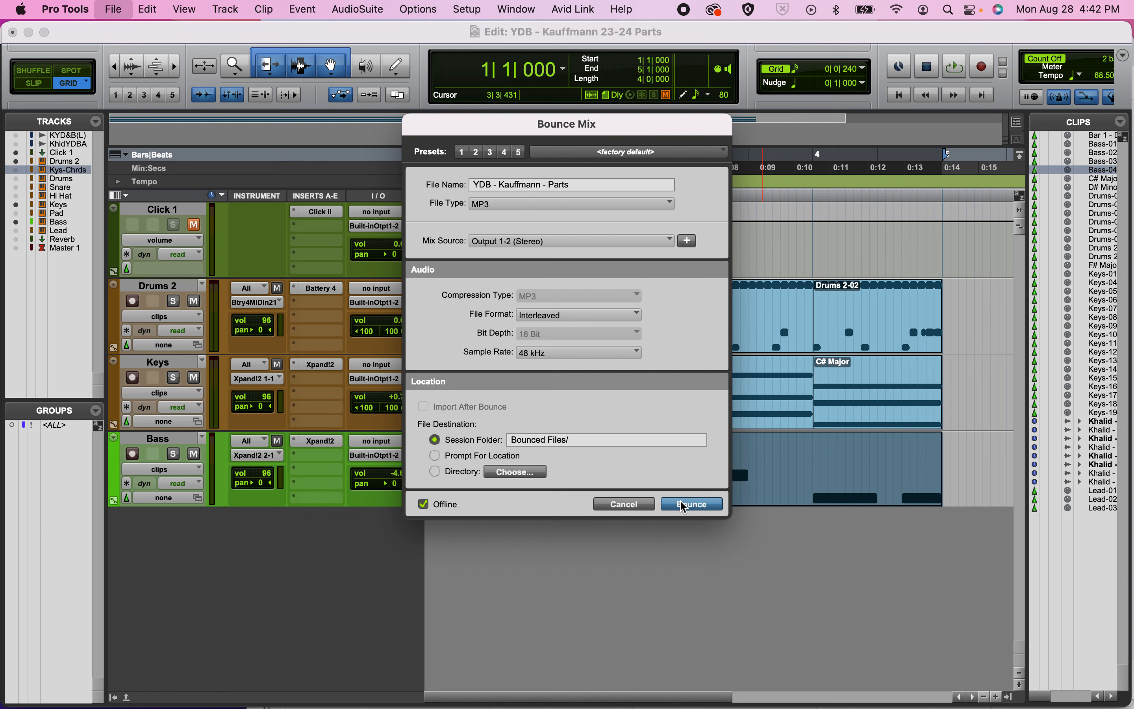
left_click(691, 505)
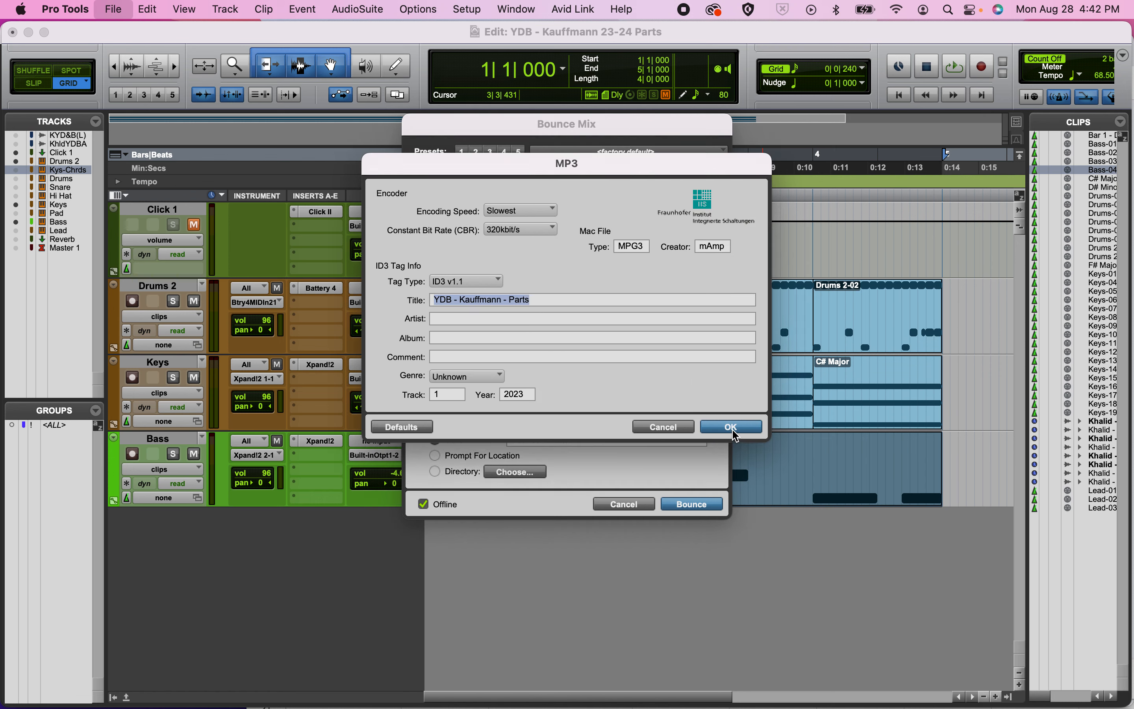